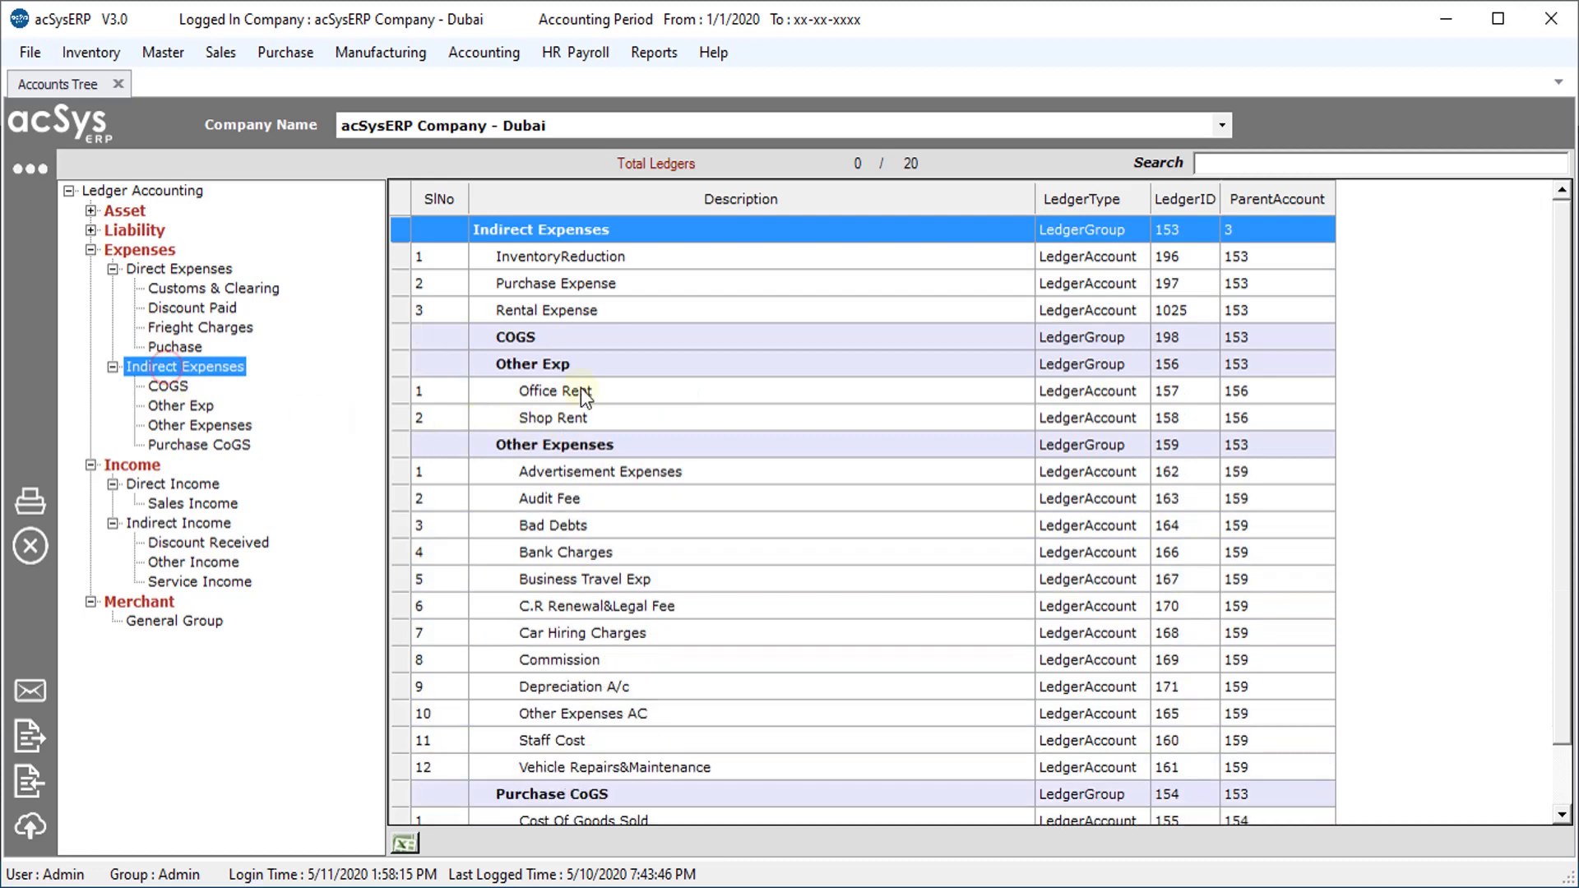
# Confirm Rental Expense is listed under Indirect Expenses, then close the Accounts Tree
pyautogui.click(571, 306)
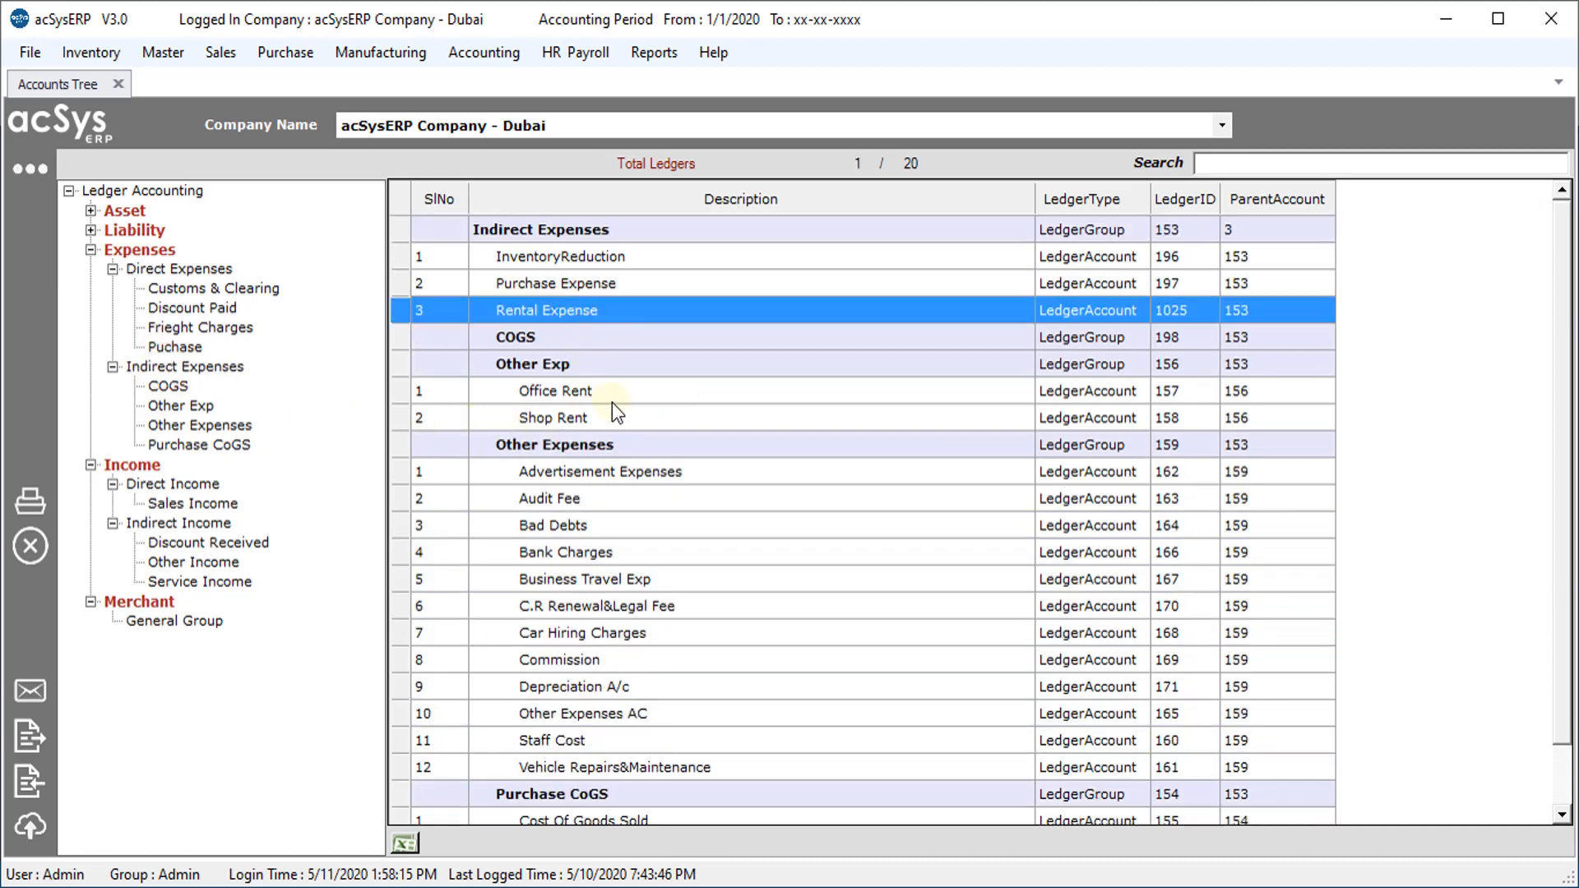
pyautogui.click(117, 83)
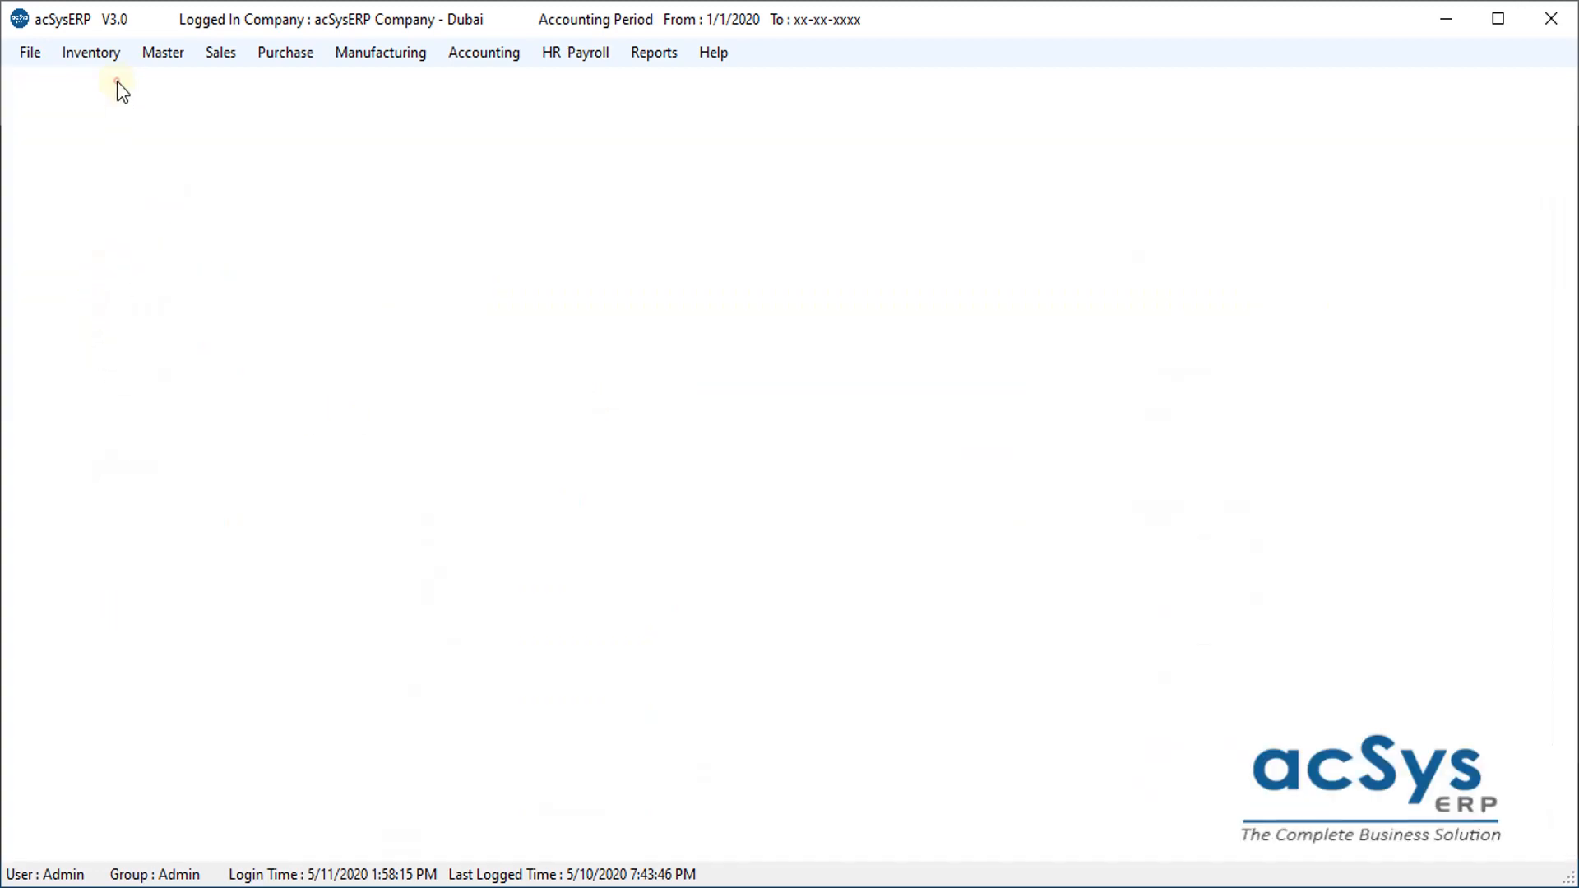
# Open Master > Product > ItemMaster and start a new item record
pyautogui.click(164, 52)
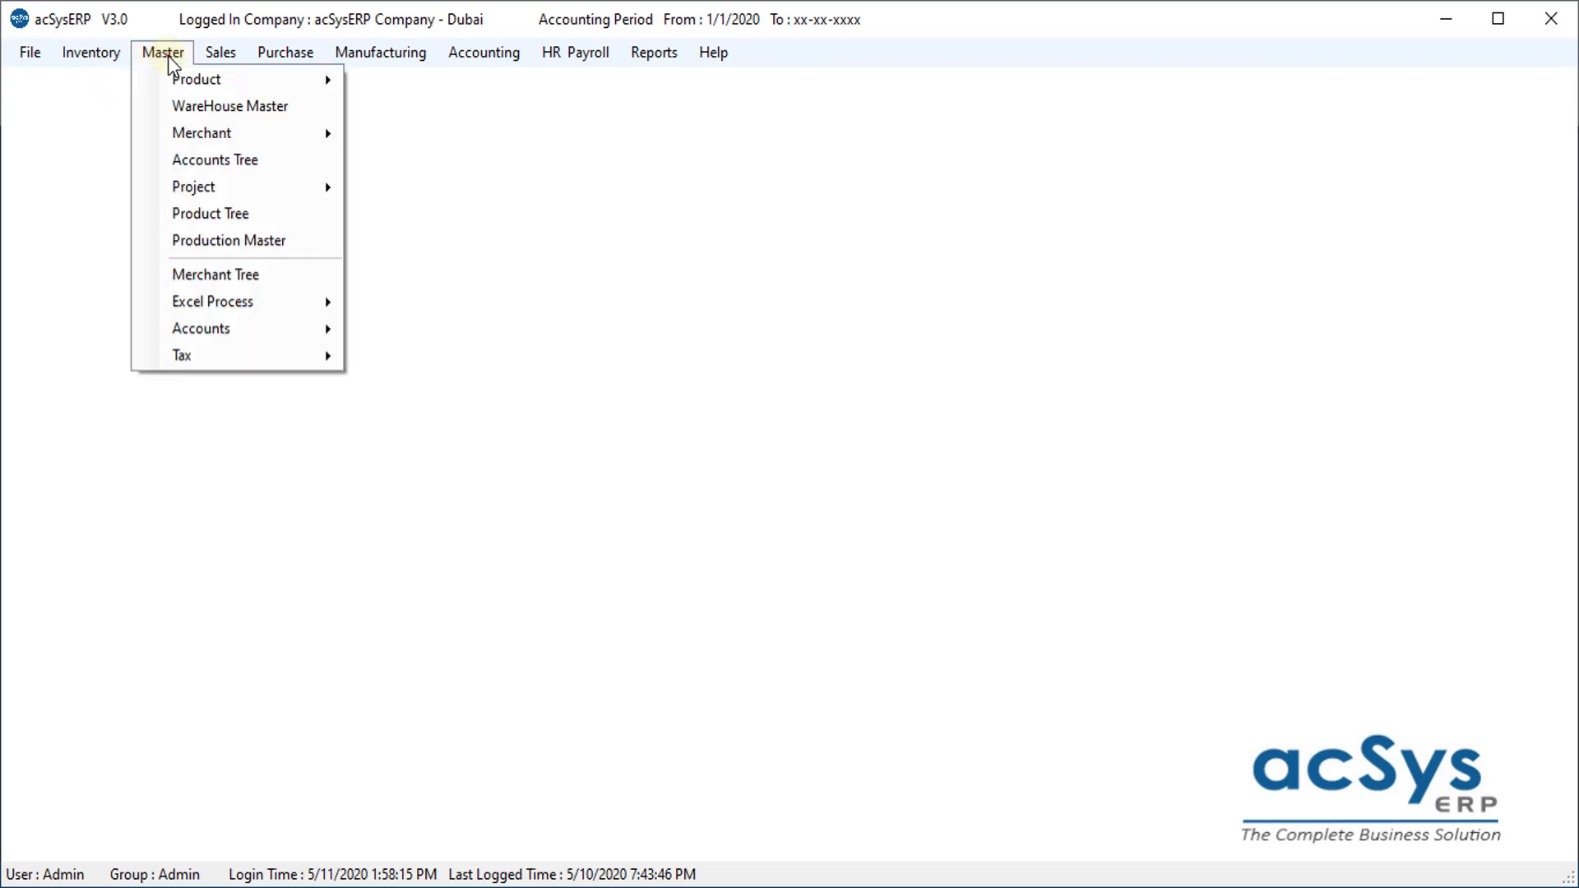
pyautogui.click(203, 79)
pyautogui.click(404, 138)
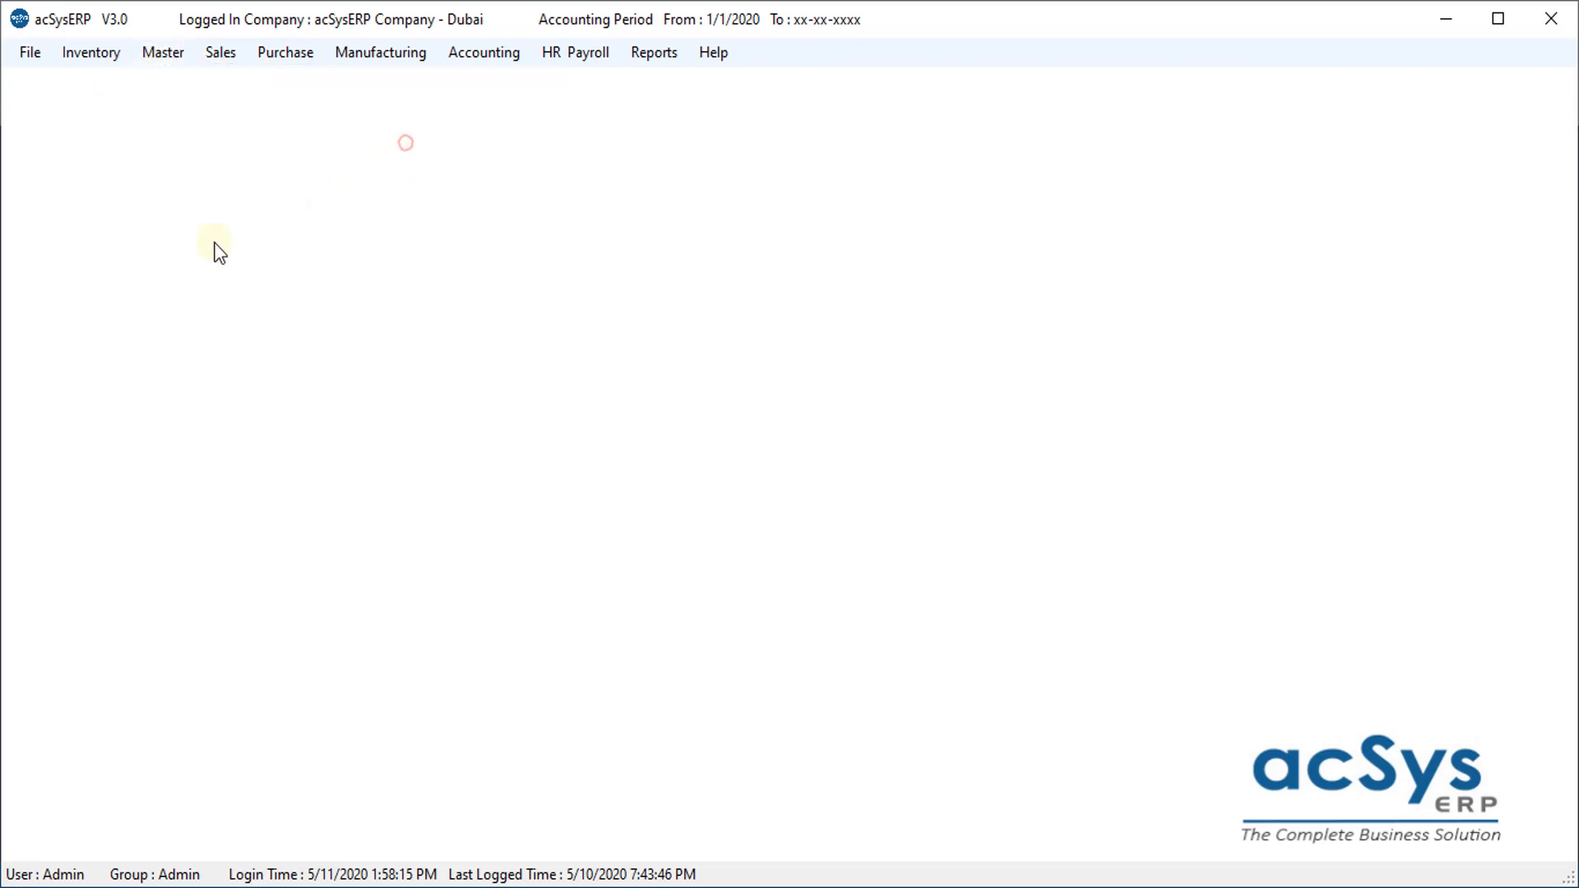
pyautogui.click(23, 213)
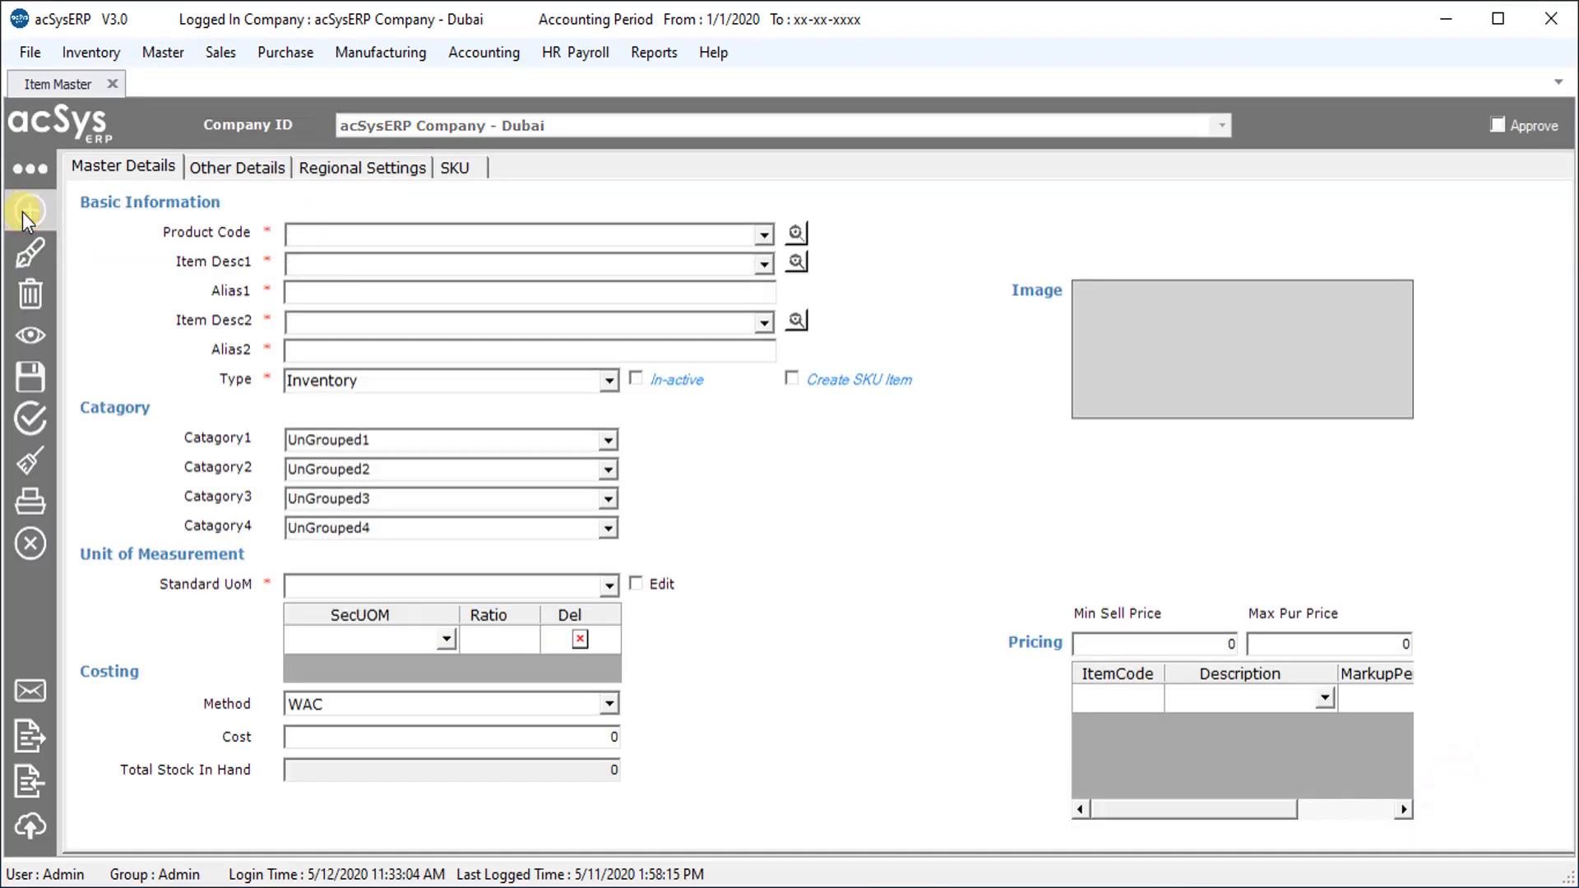
# Enter code ser1000004, description Warehouse Rent, type Services, and view its Other Details
pyautogui.write('ser1000004')
pyautogui.press('Tab')
pyautogui.write('Warehouse Rent')
pyautogui.press('Tab')
pyautogui.press('Tab')
pyautogui.press('Tab')
pyautogui.press('Tab')
pyautogui.press('s')
pyautogui.press('Tab')
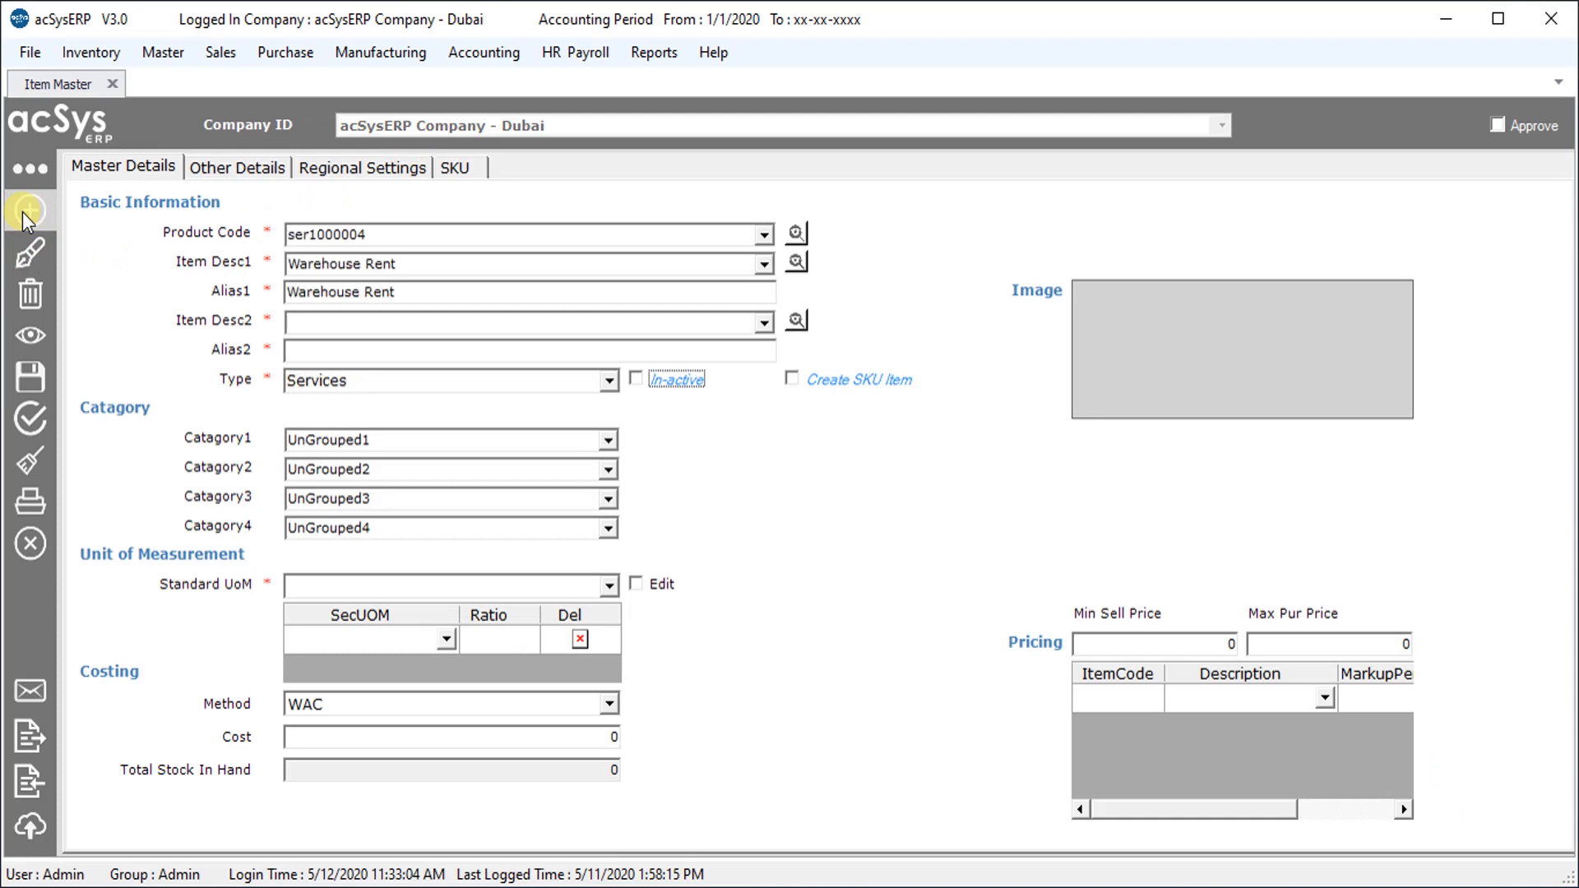
pyautogui.press('Tab')
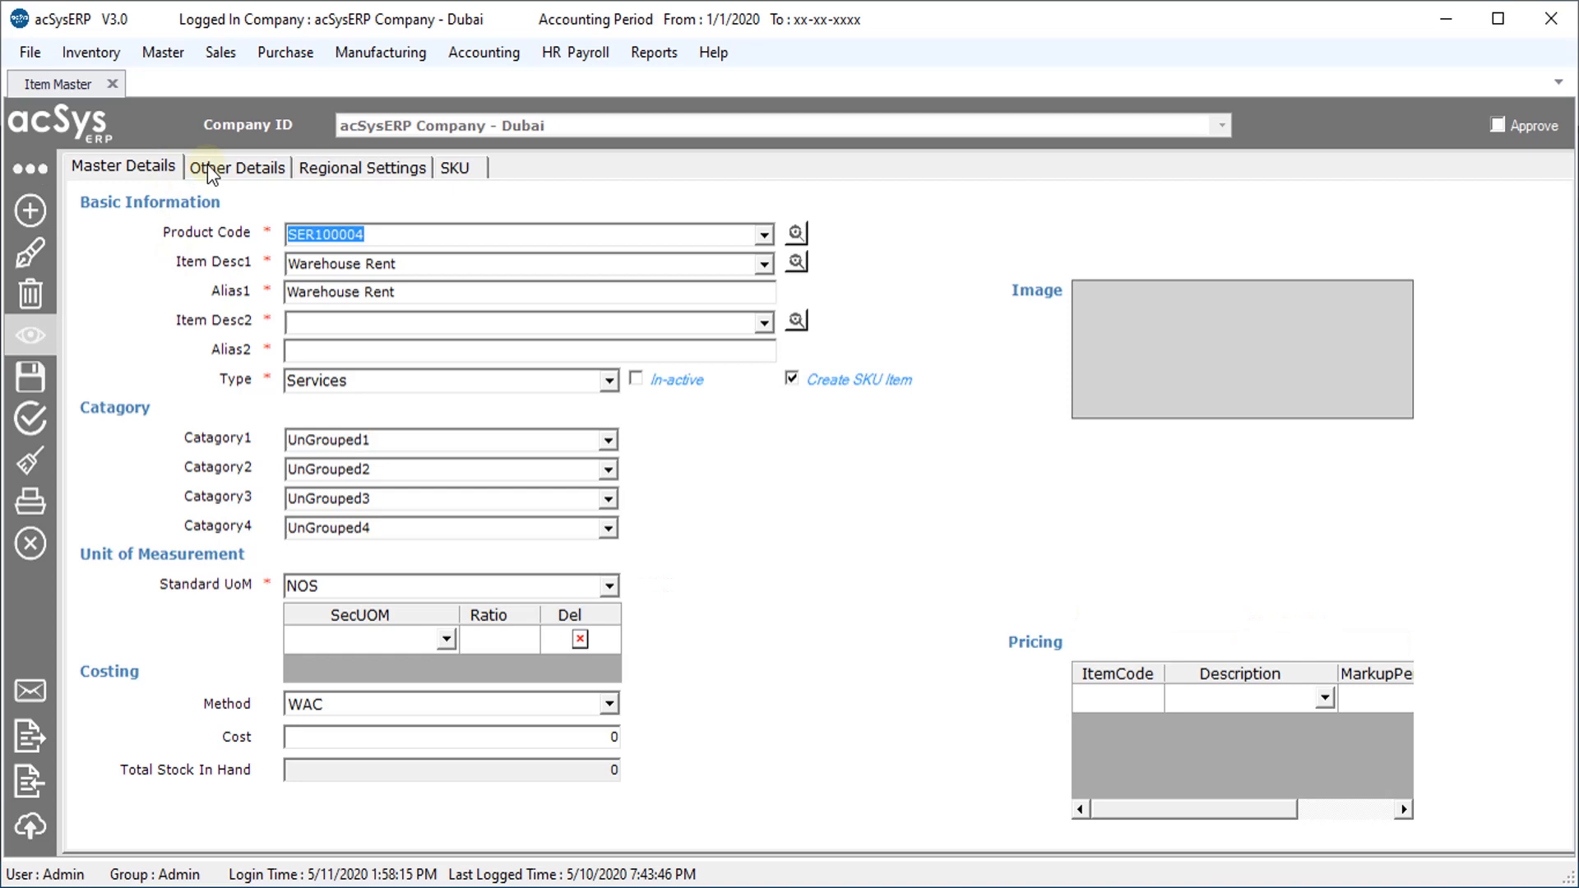
pyautogui.click(210, 166)
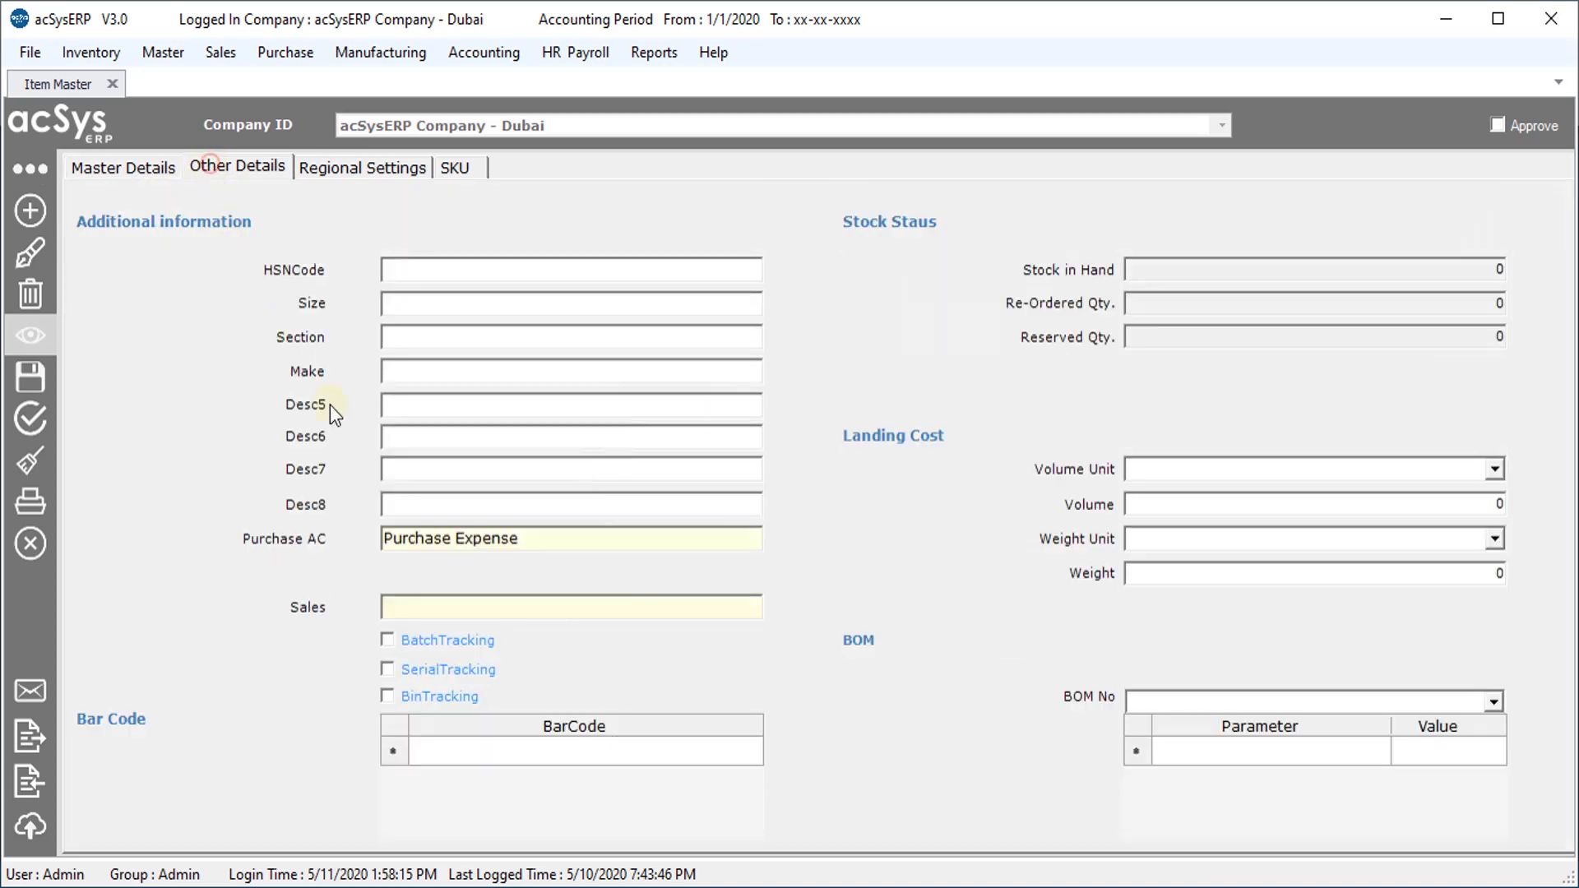
# Set the Warehouse Rent purchase account to the Prepaid Rental ledger
pyautogui.doubleClick(557, 540)
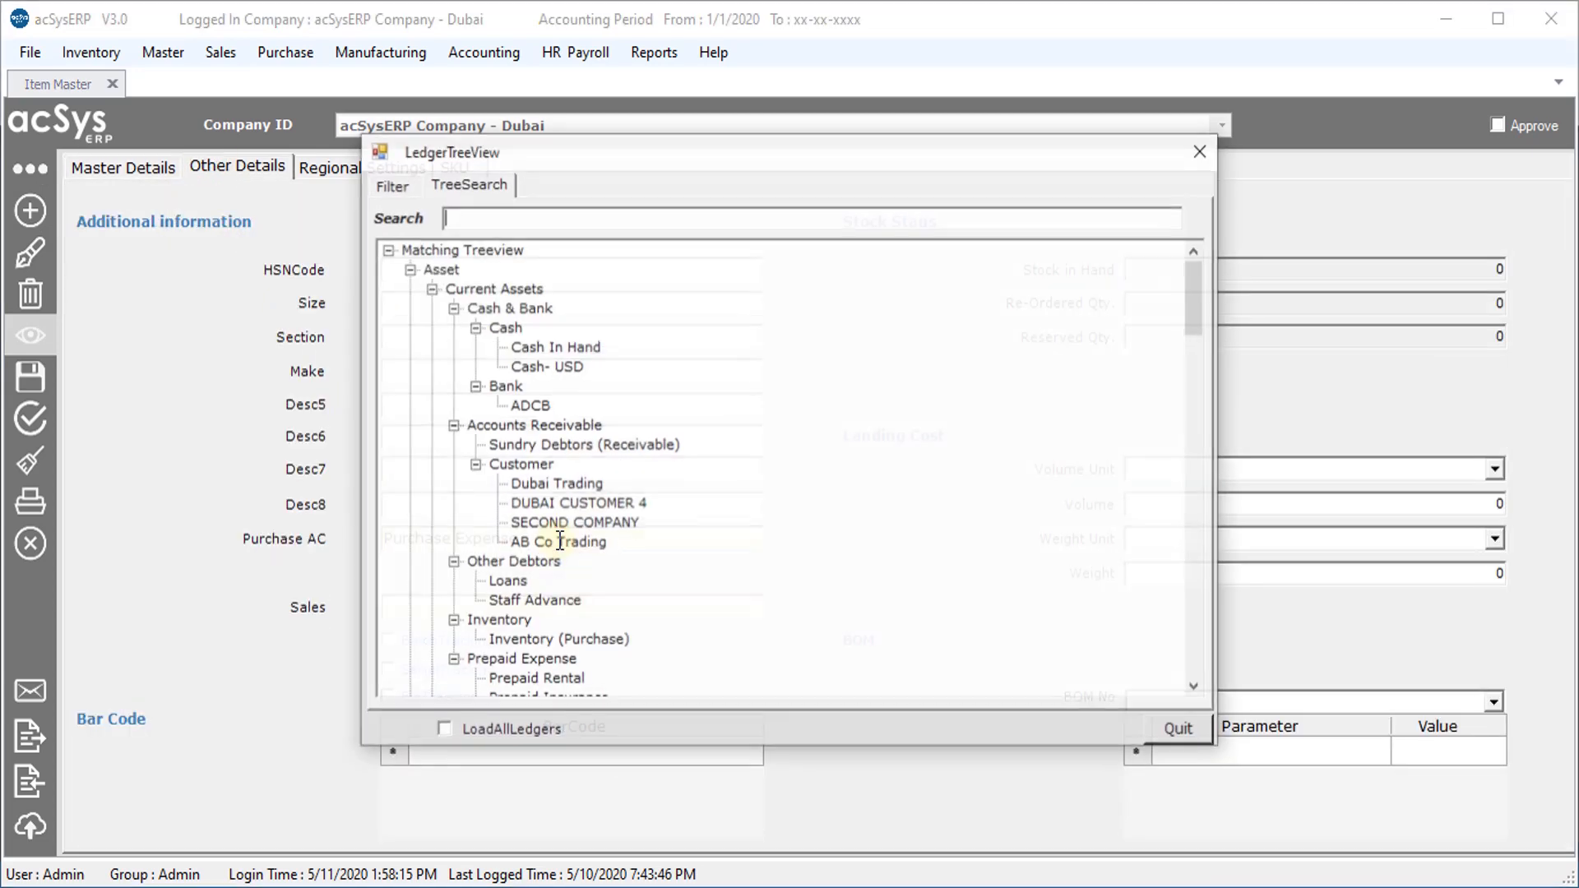
pyautogui.click(792, 221)
pyautogui.write('prepai')
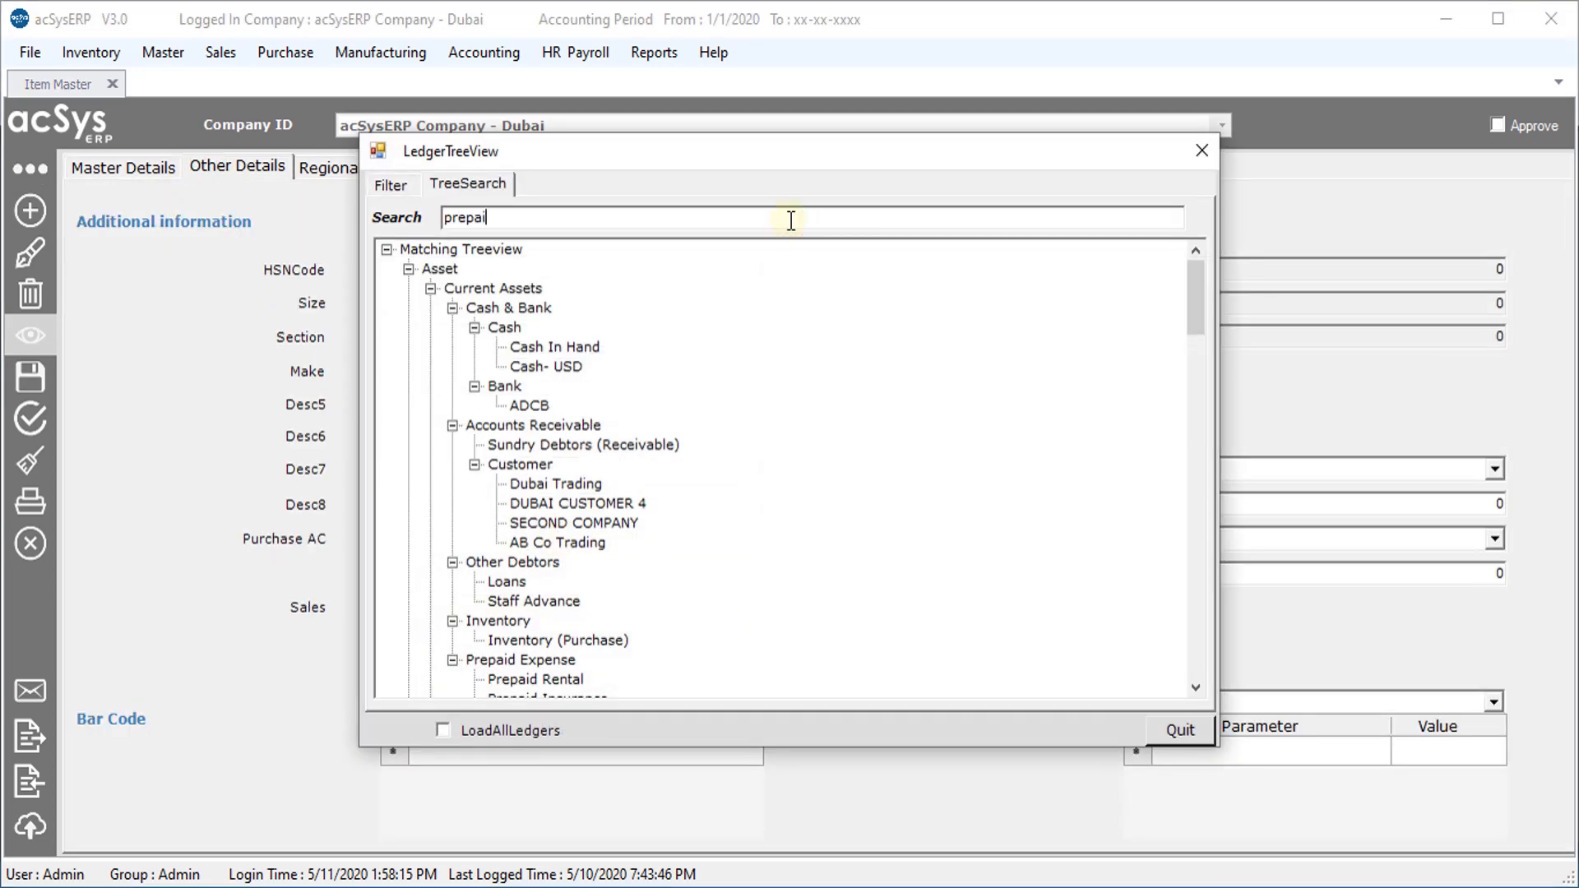
pyautogui.write('d')
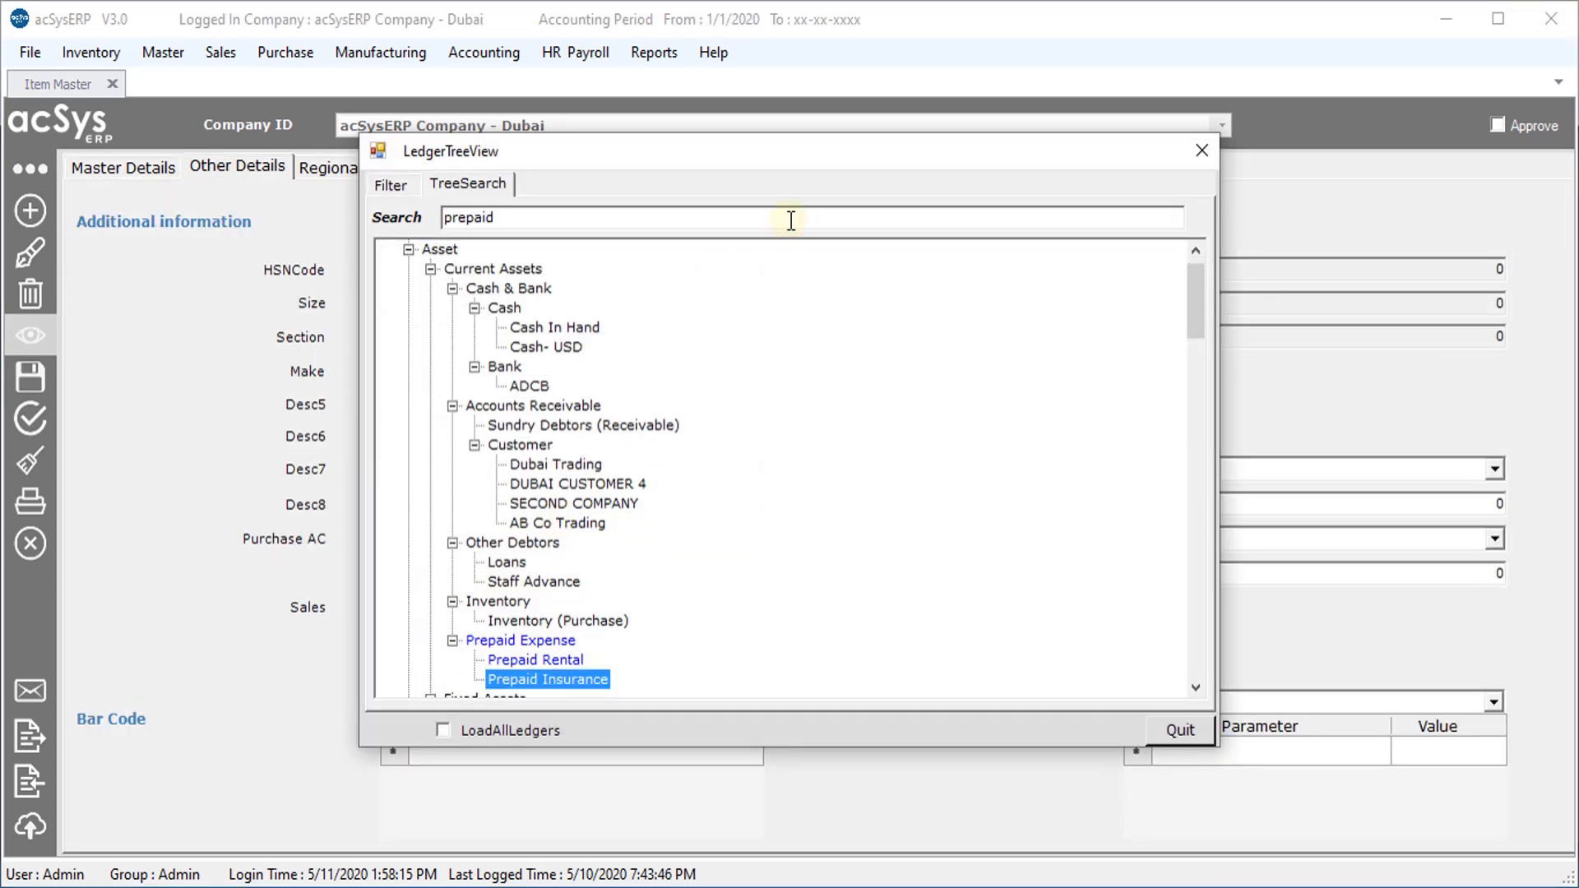
pyautogui.click(550, 659)
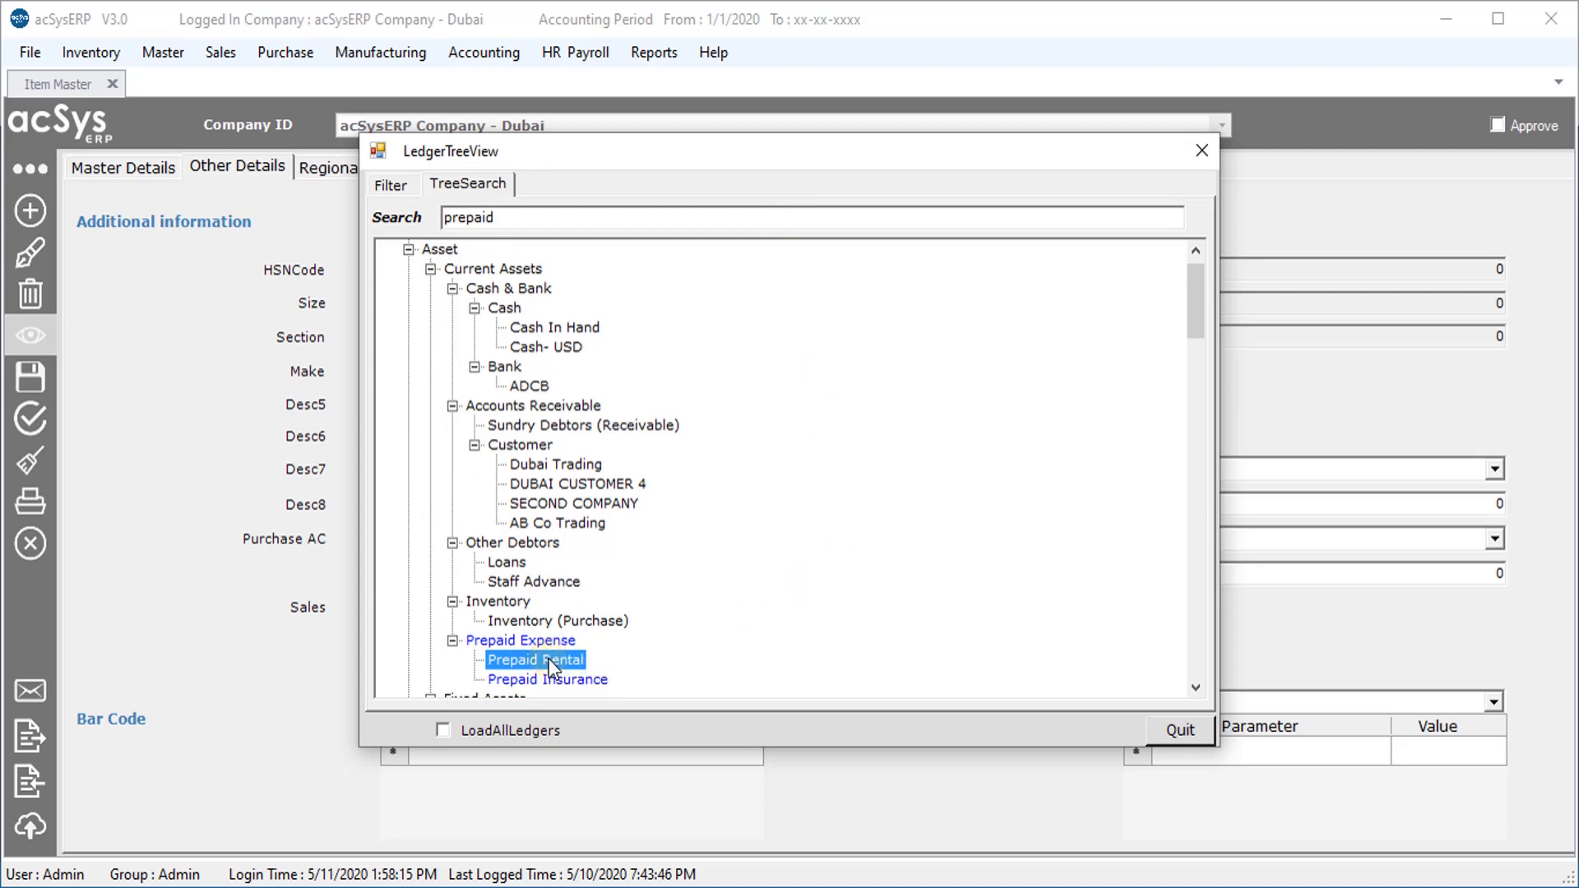
pyautogui.doubleClick(550, 659)
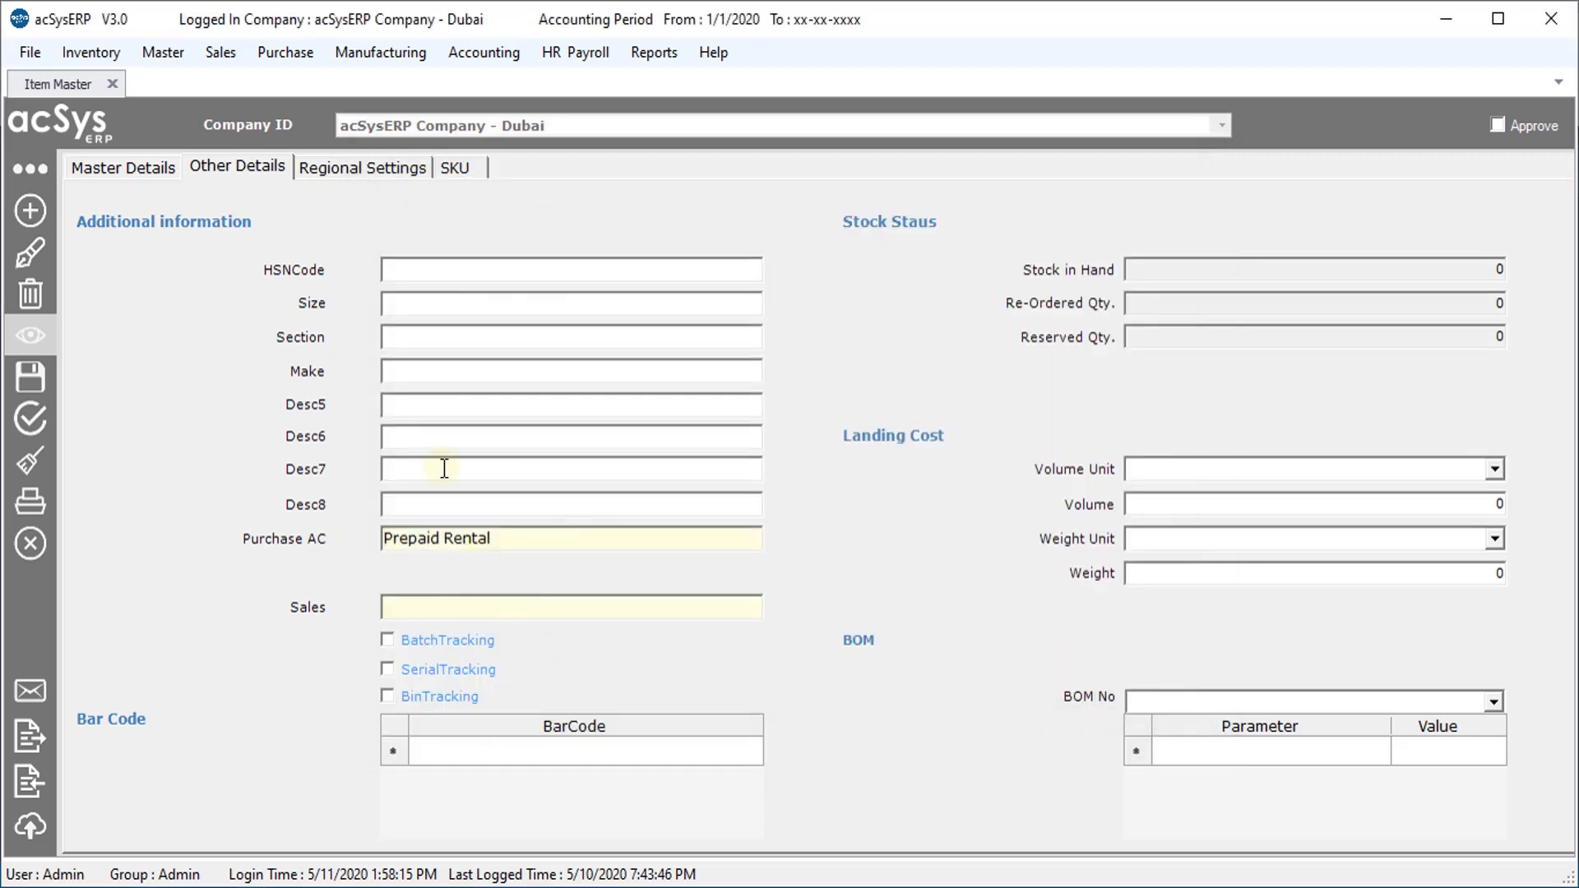
# Check Regional Settings, save the Warehouse Rent item and close the Item Master
pyautogui.click(344, 173)
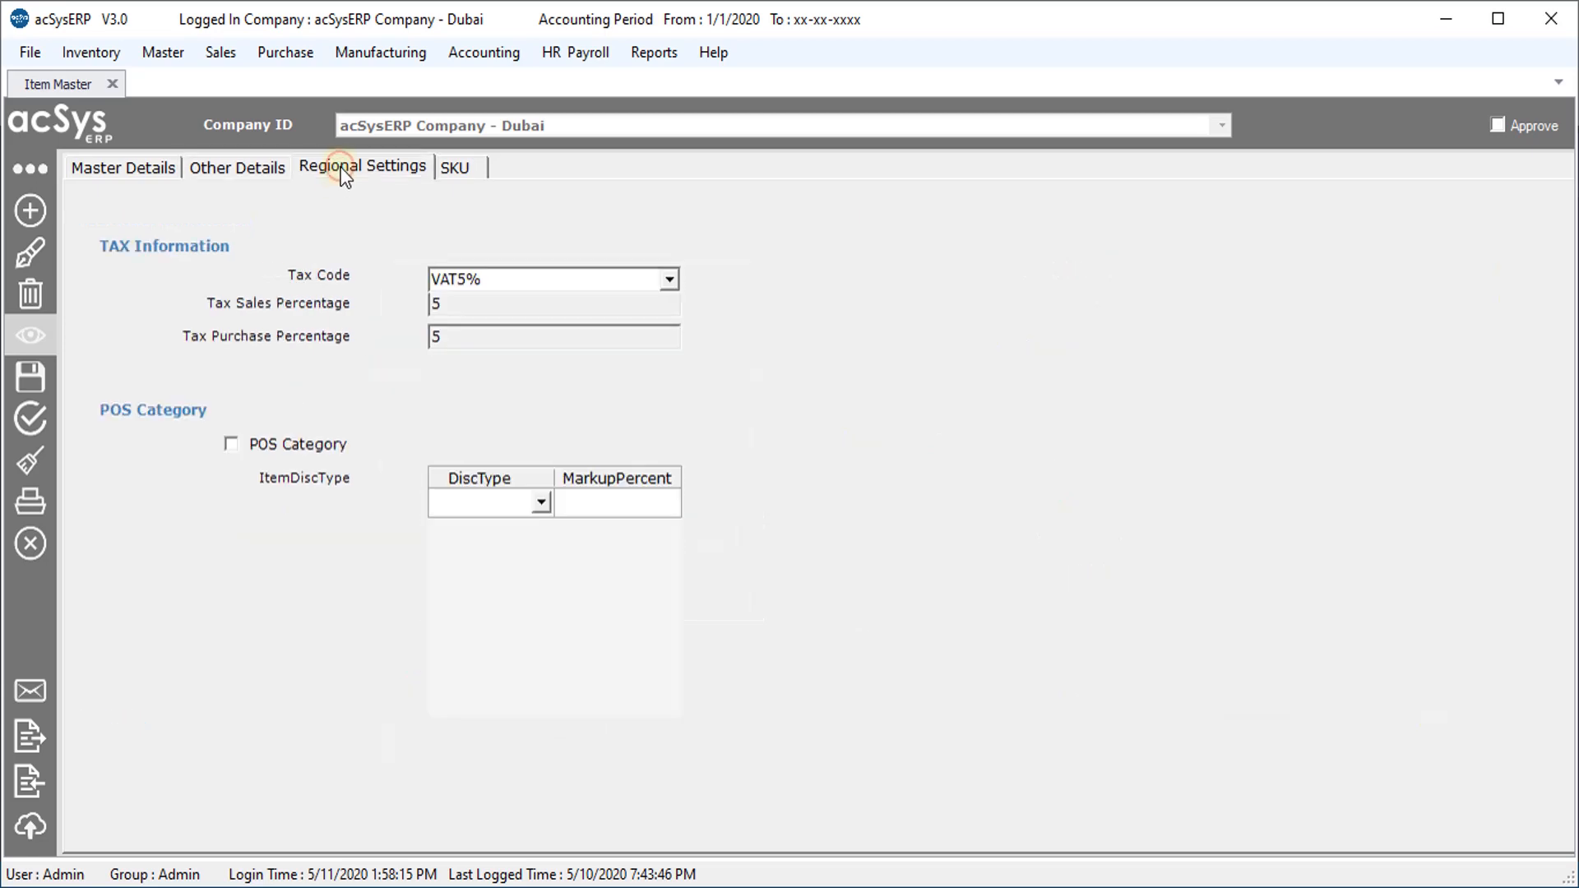
pyautogui.click(31, 377)
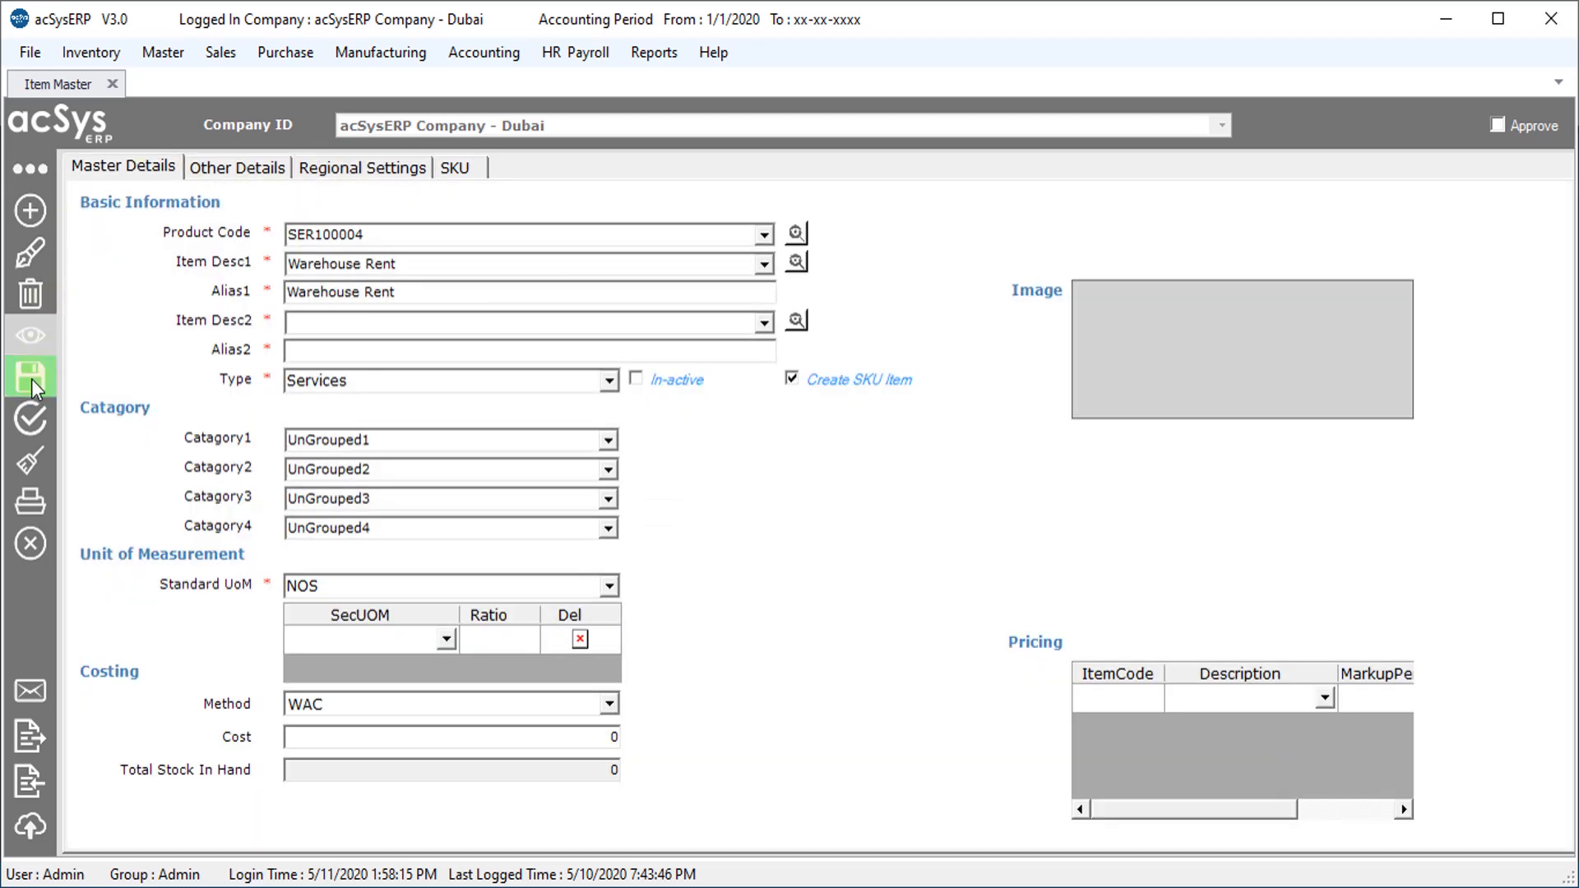
pyautogui.click(112, 84)
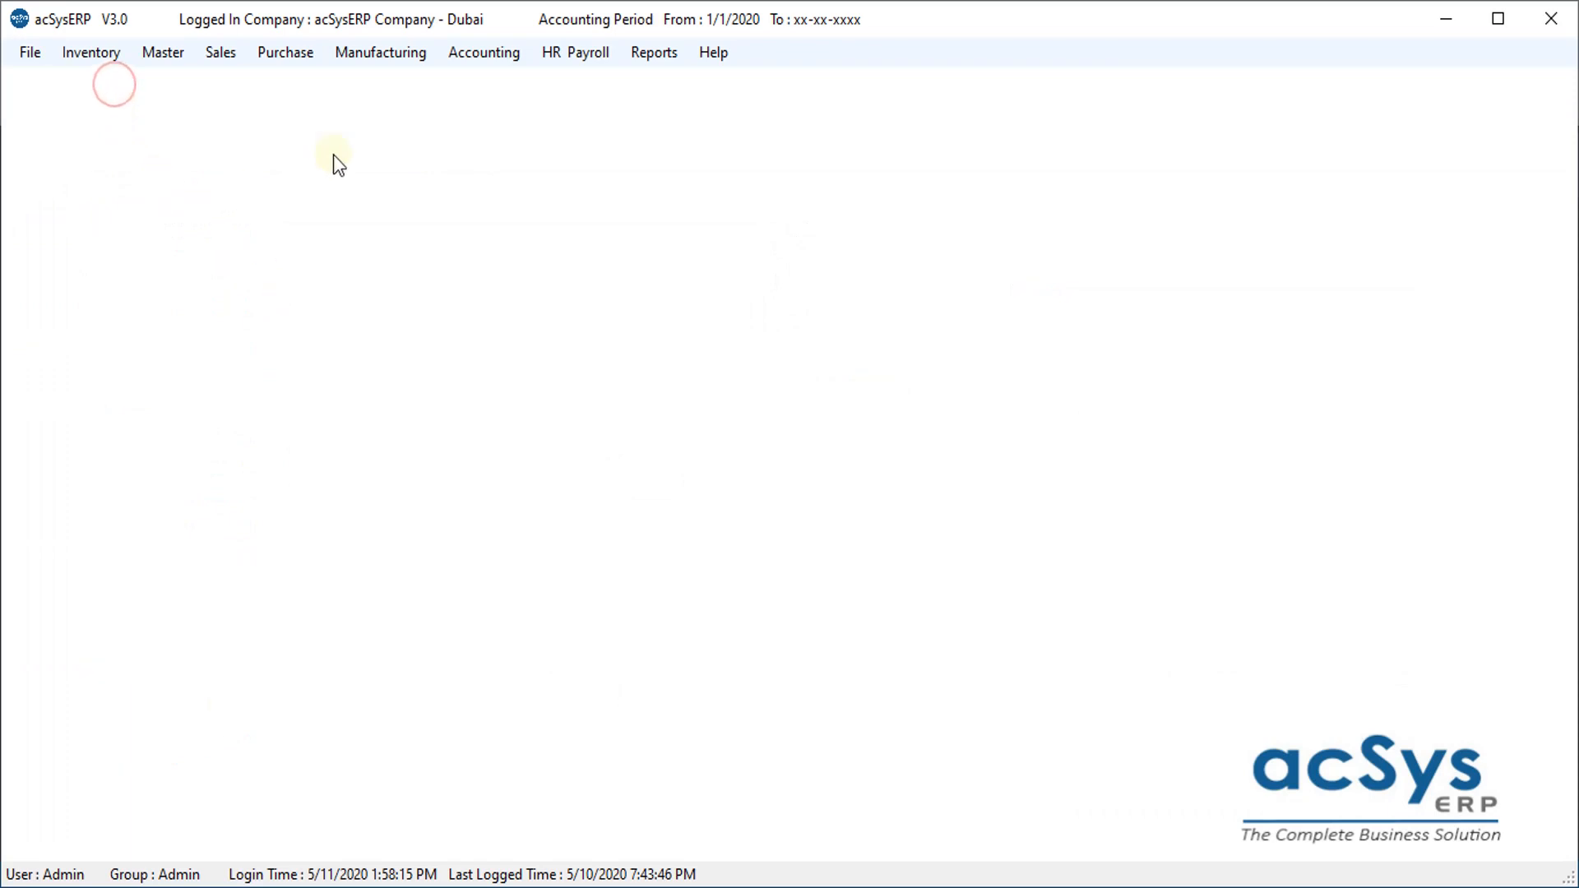
# Start a new cash purchase with LJ Real Estate as the supplier
pyautogui.click(284, 54)
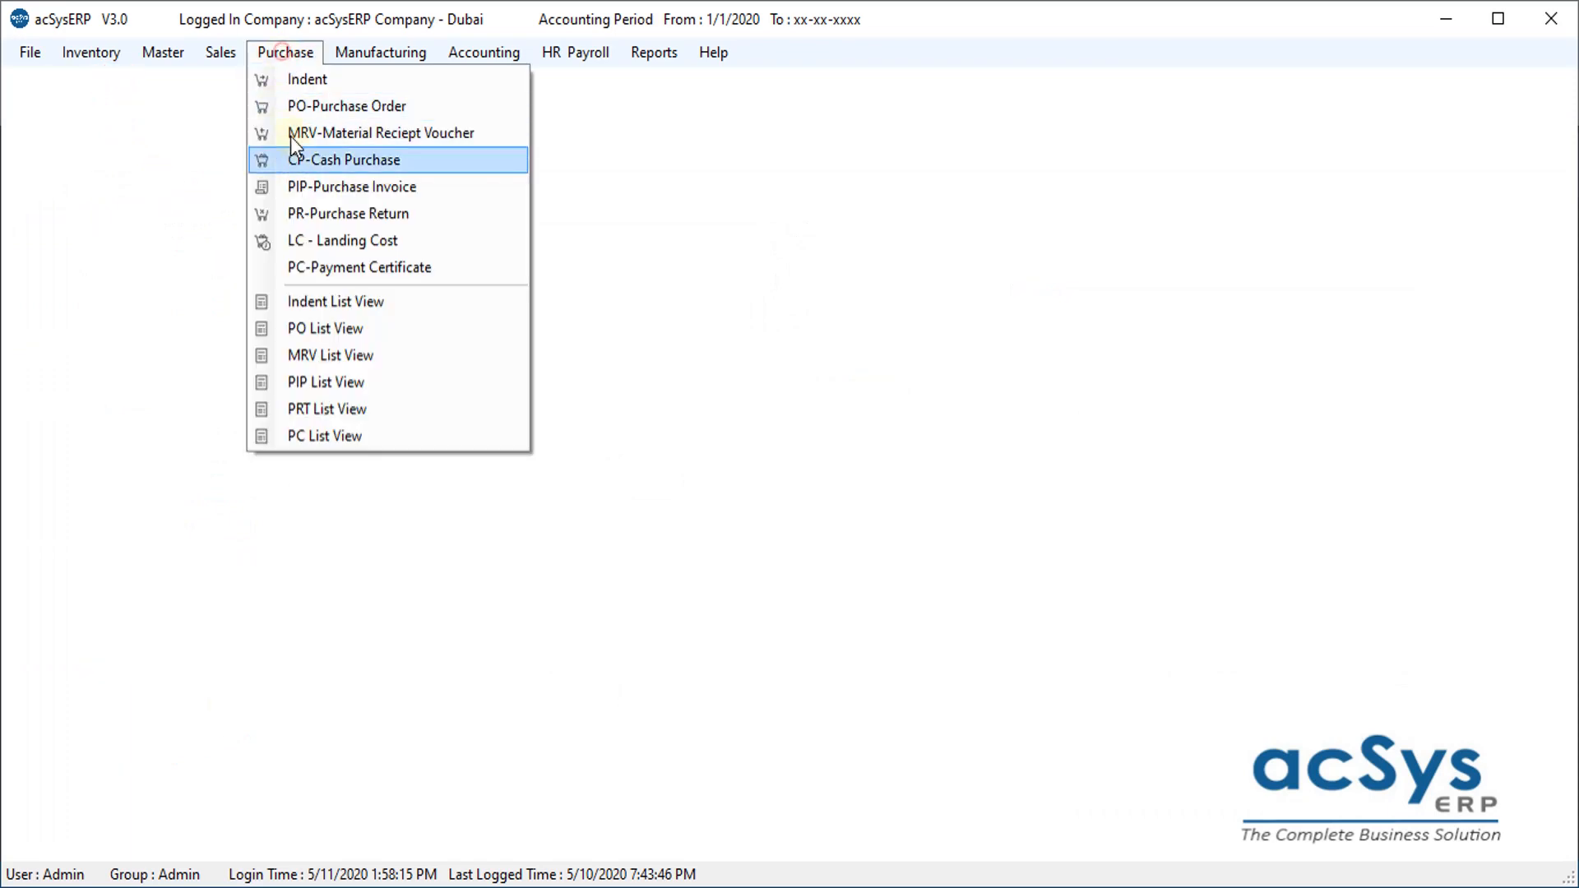
pyautogui.click(303, 157)
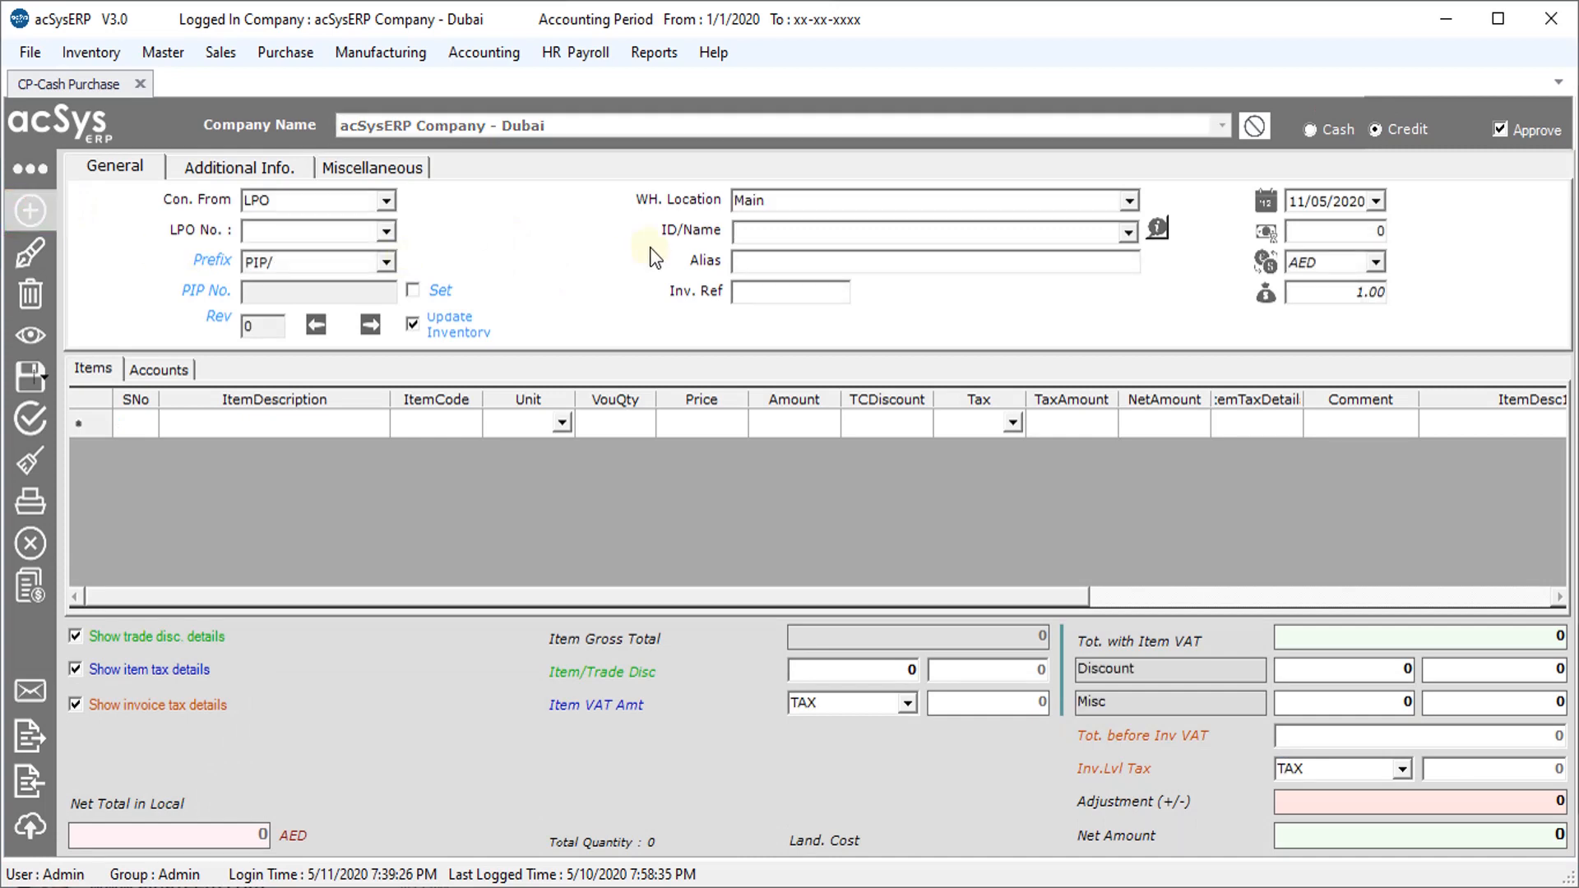
pyautogui.write('lj')
pyautogui.press('Return')
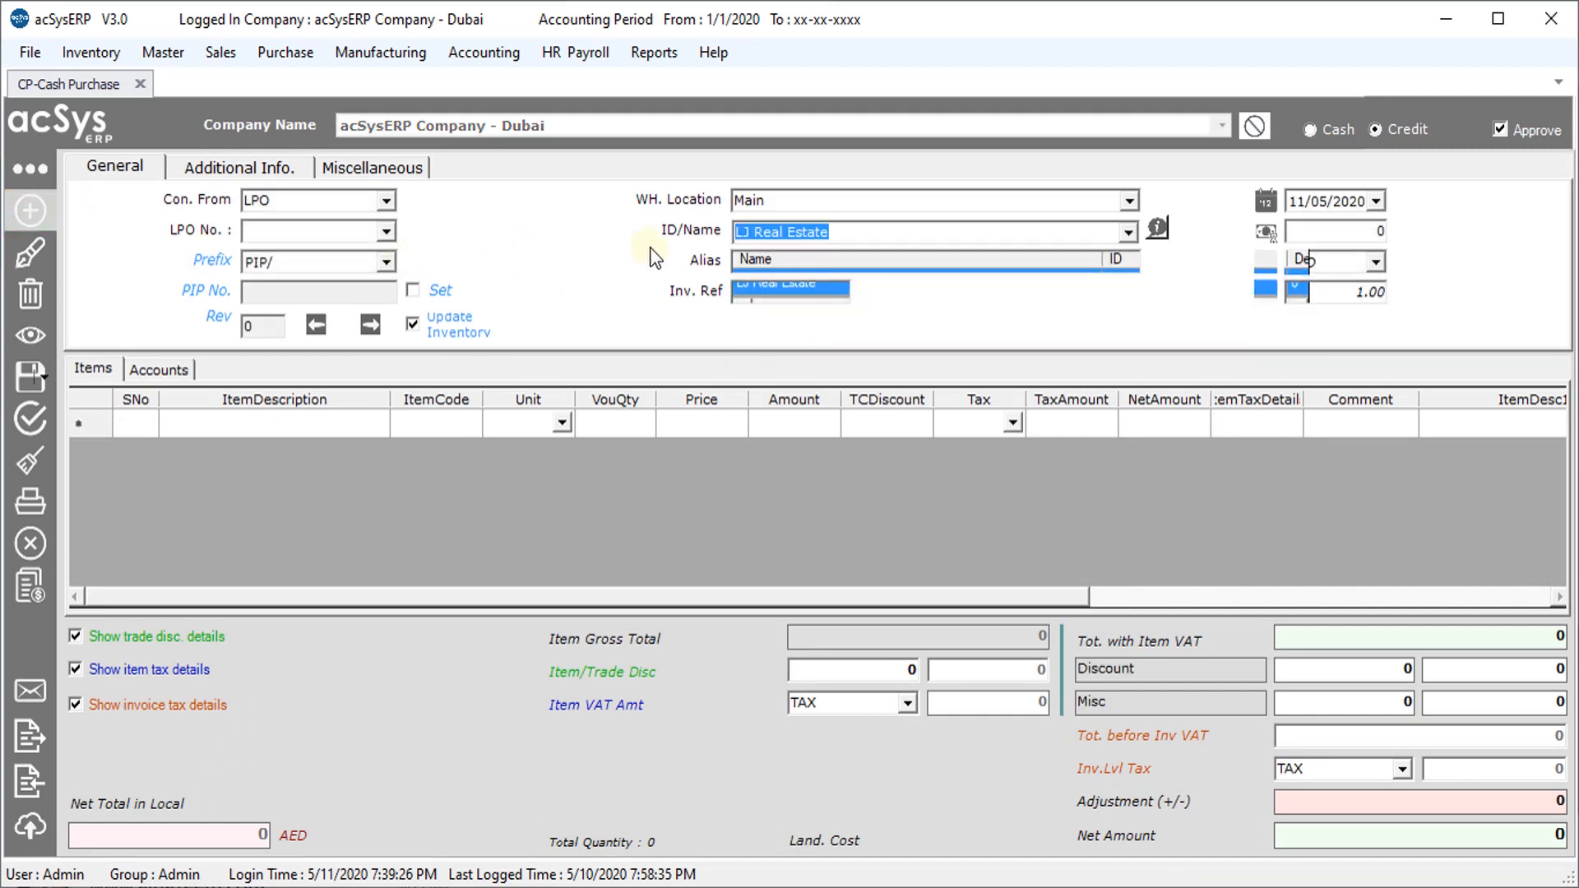
# Add one Warehouse Rent at price 90000 and mark the purchase as Cash
pyautogui.click(373, 423)
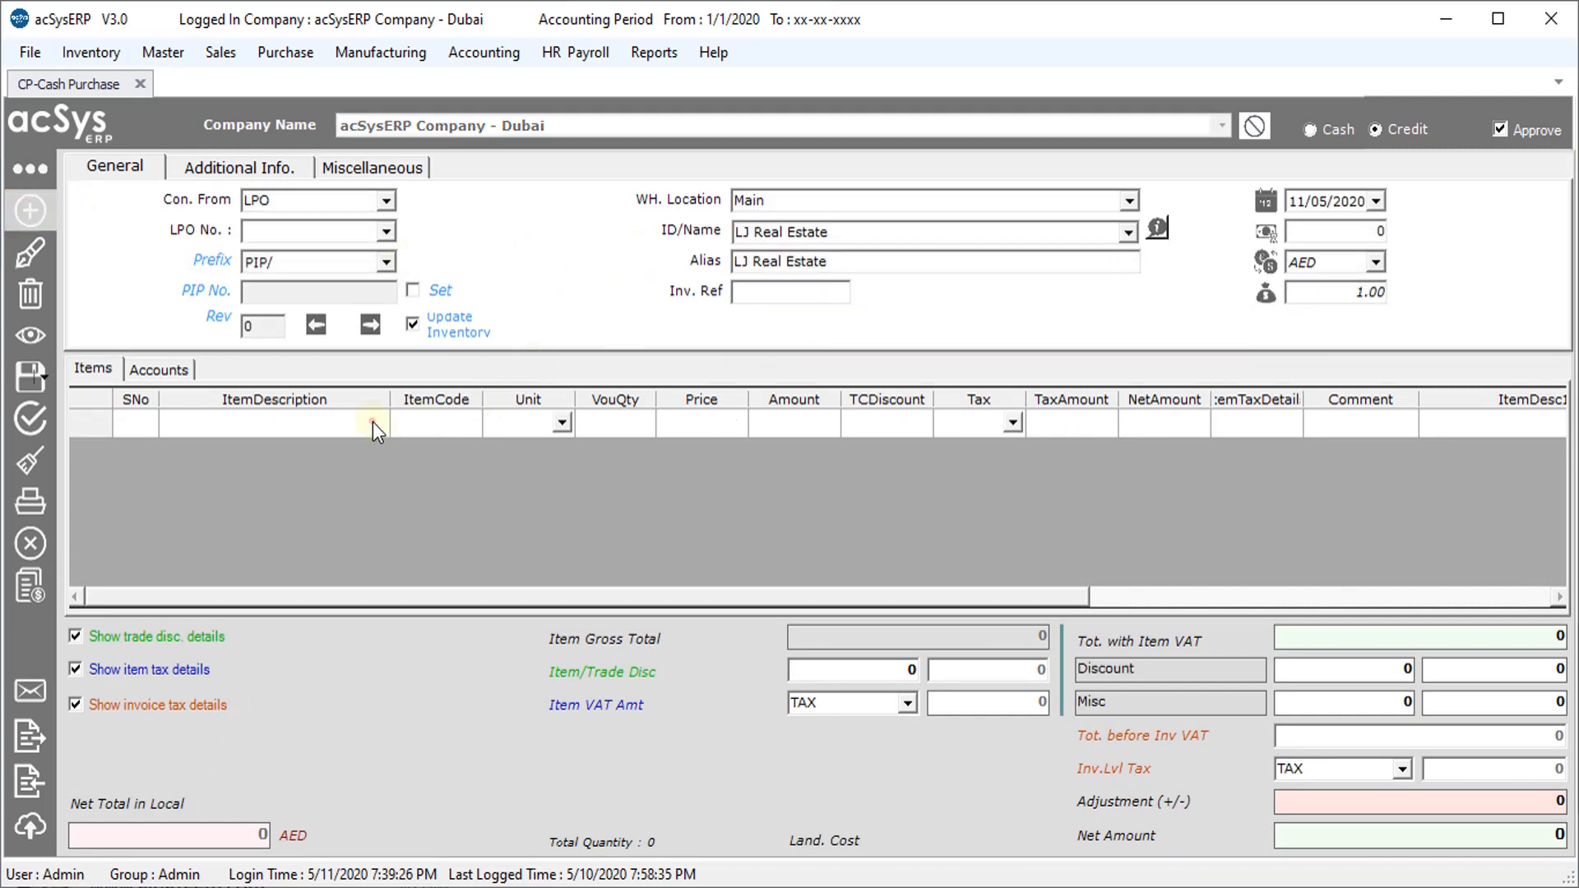
pyautogui.write('wa')
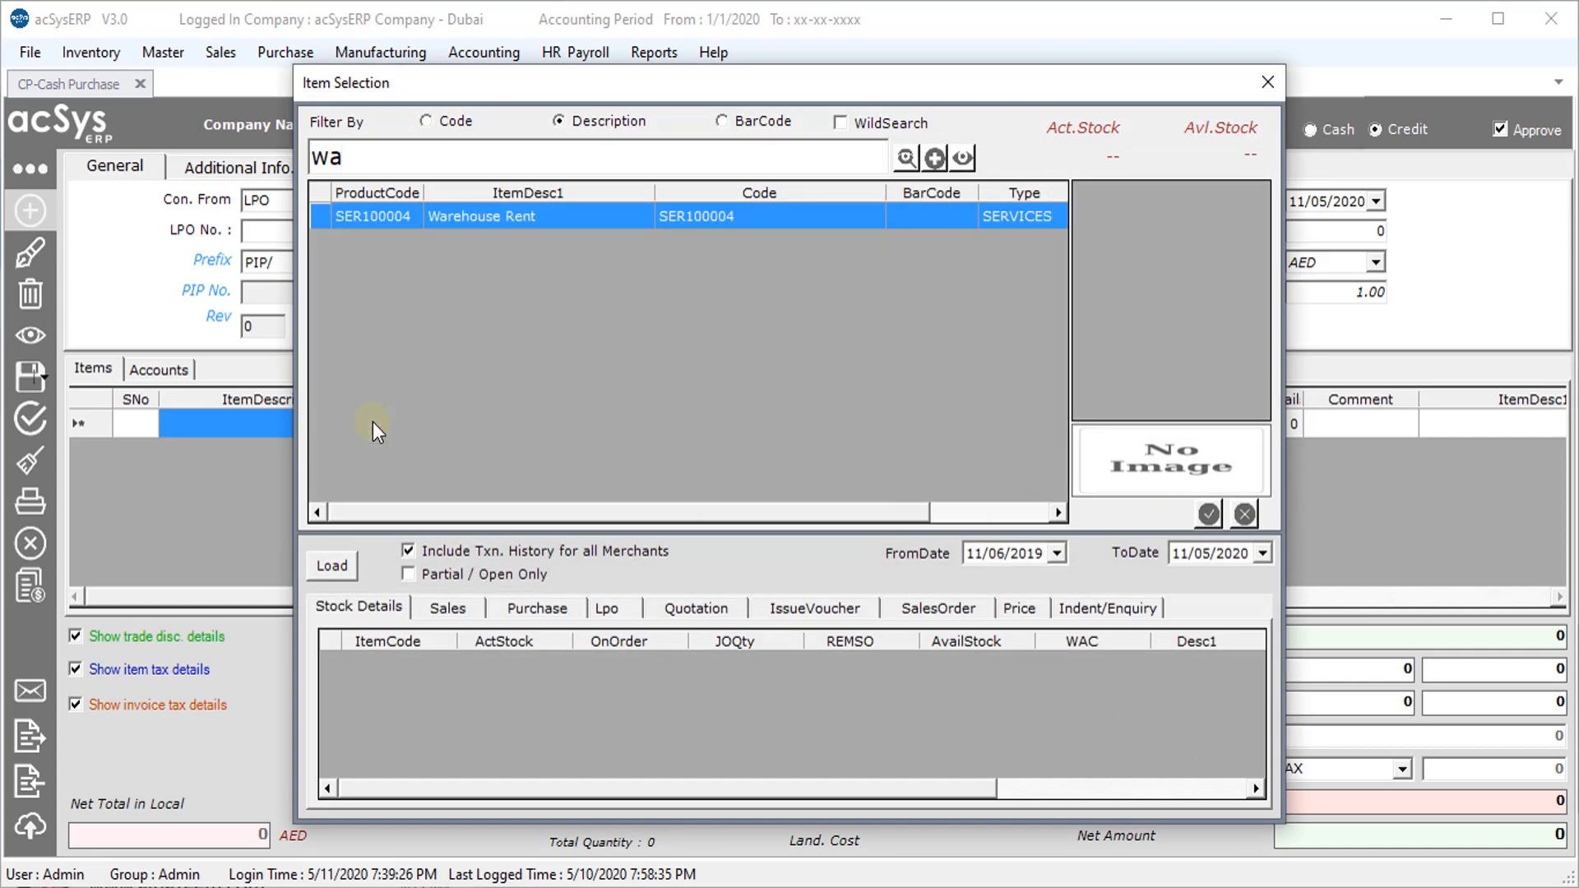
pyautogui.press('Return')
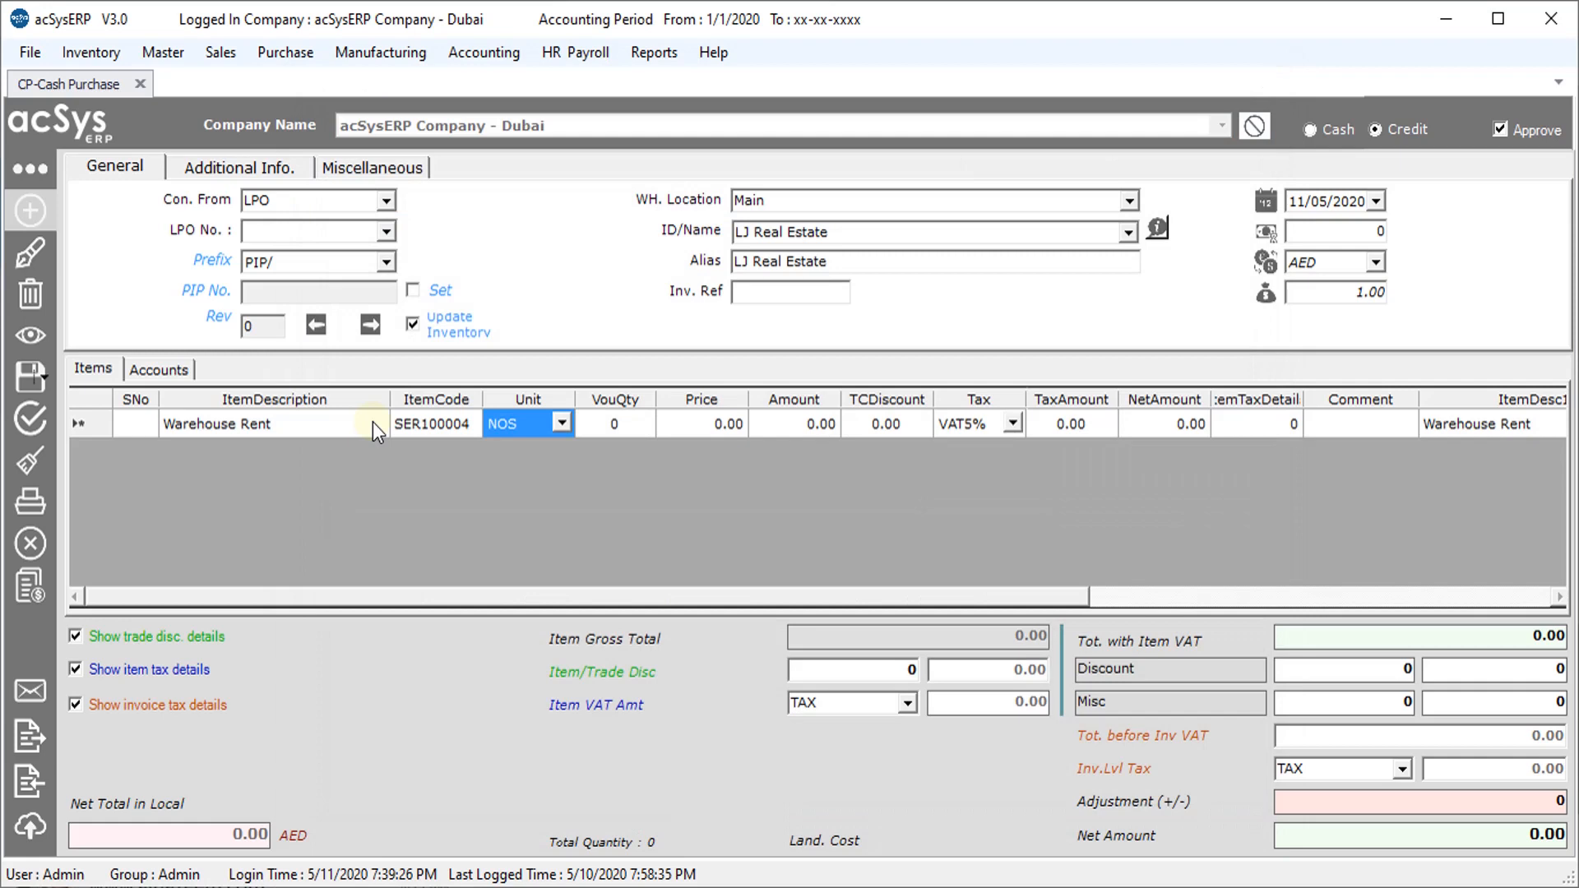
pyautogui.press('Return')
pyautogui.write('1')
pyautogui.press('Return')
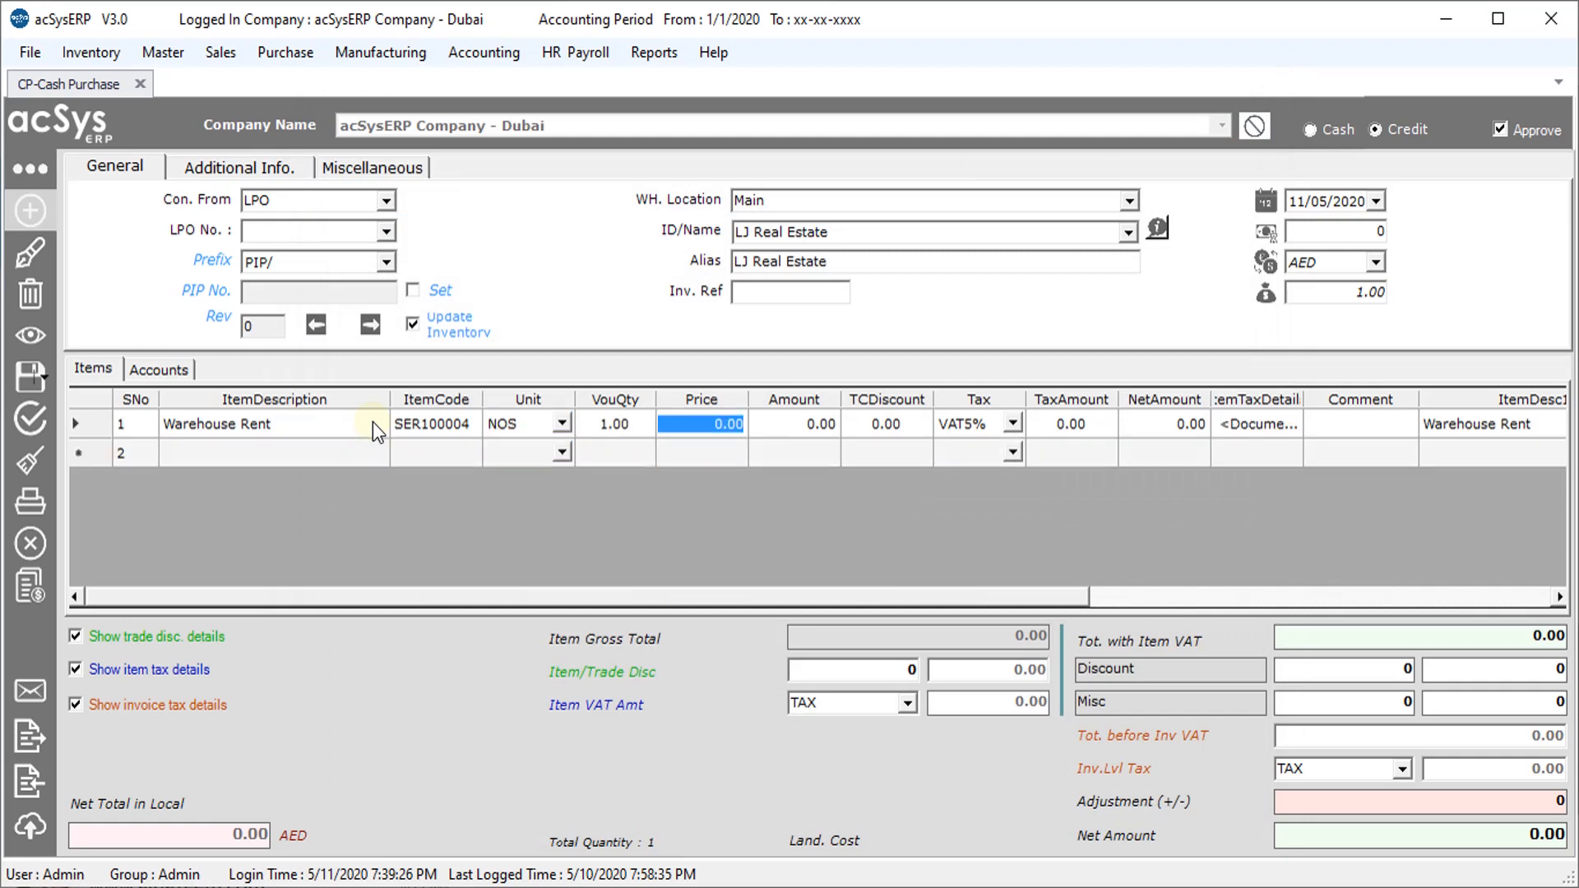
pyautogui.write('90000')
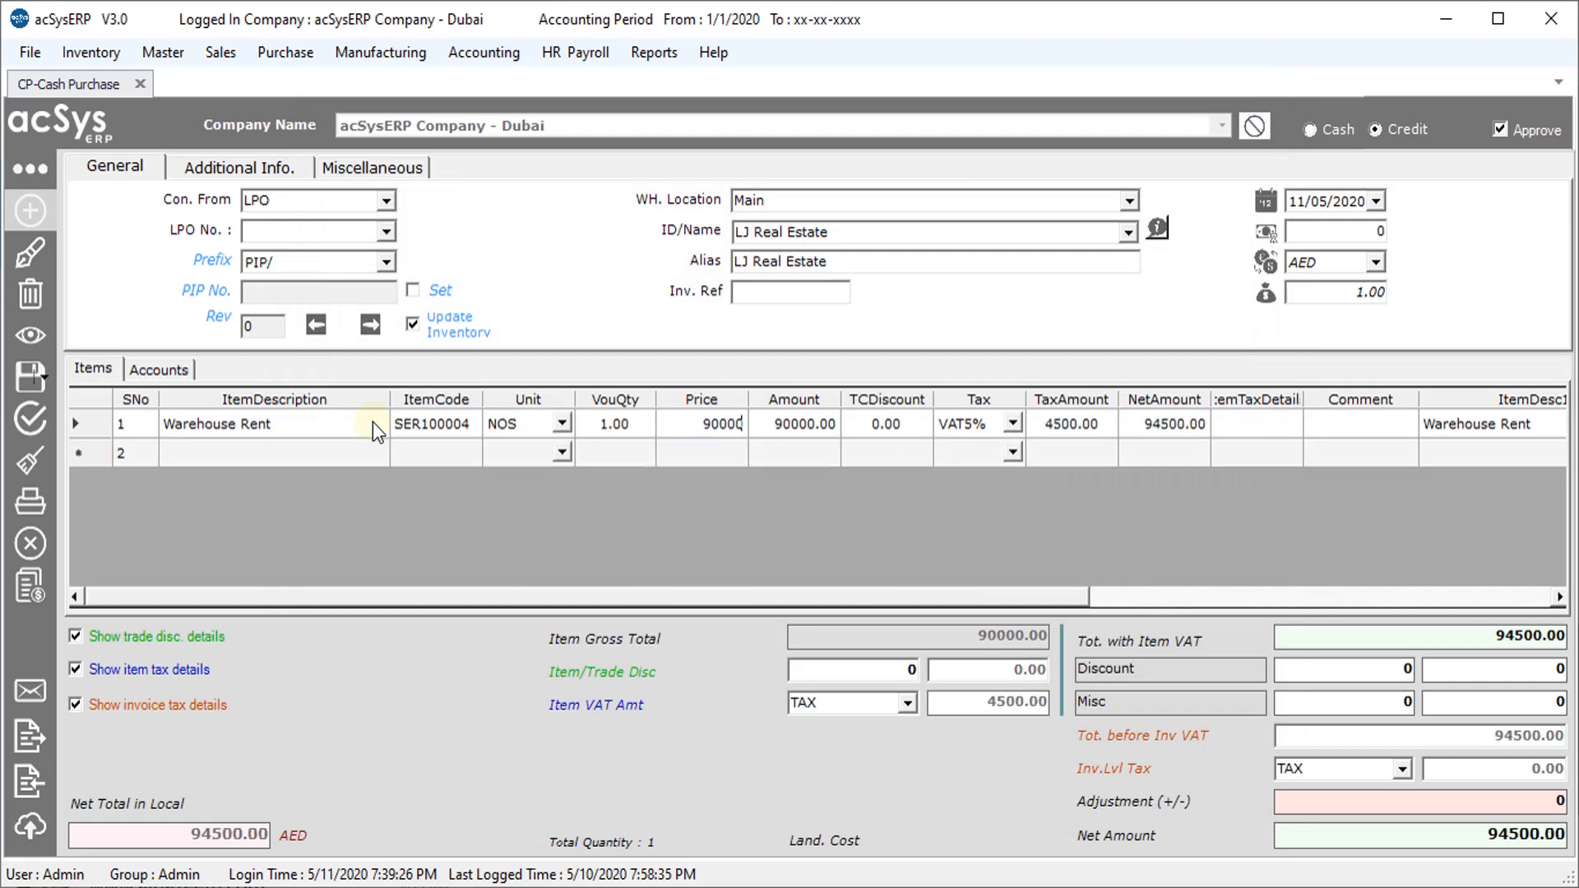
pyautogui.press('Return')
pyautogui.click(1309, 130)
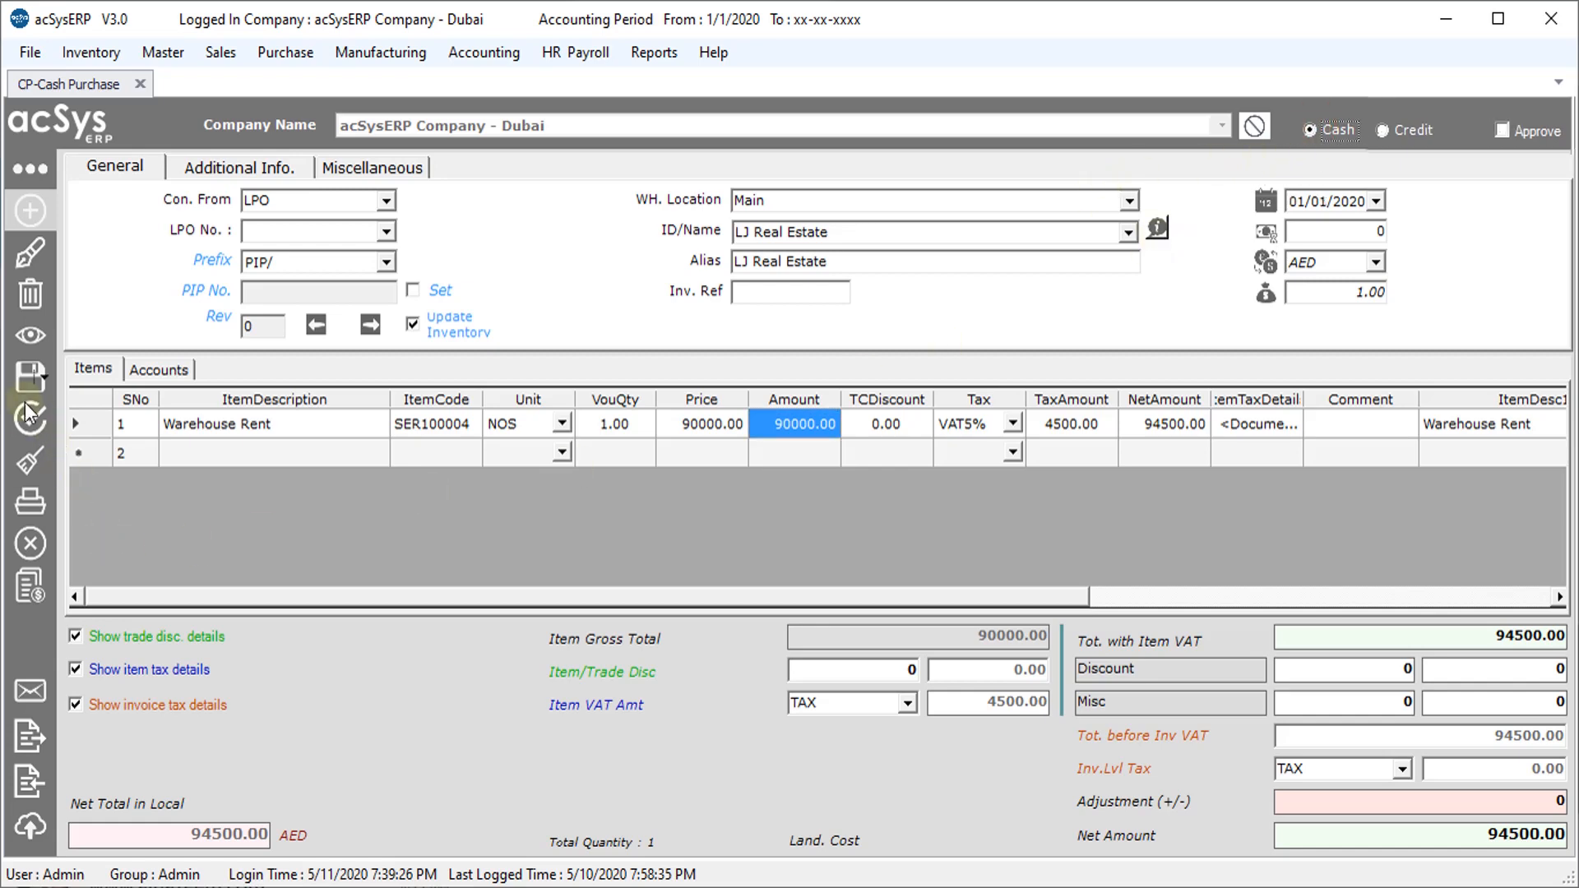
# Save the cash purchase as PIP/1030 paid from Cash In Hand and view its GL entries
pyautogui.click(22, 380)
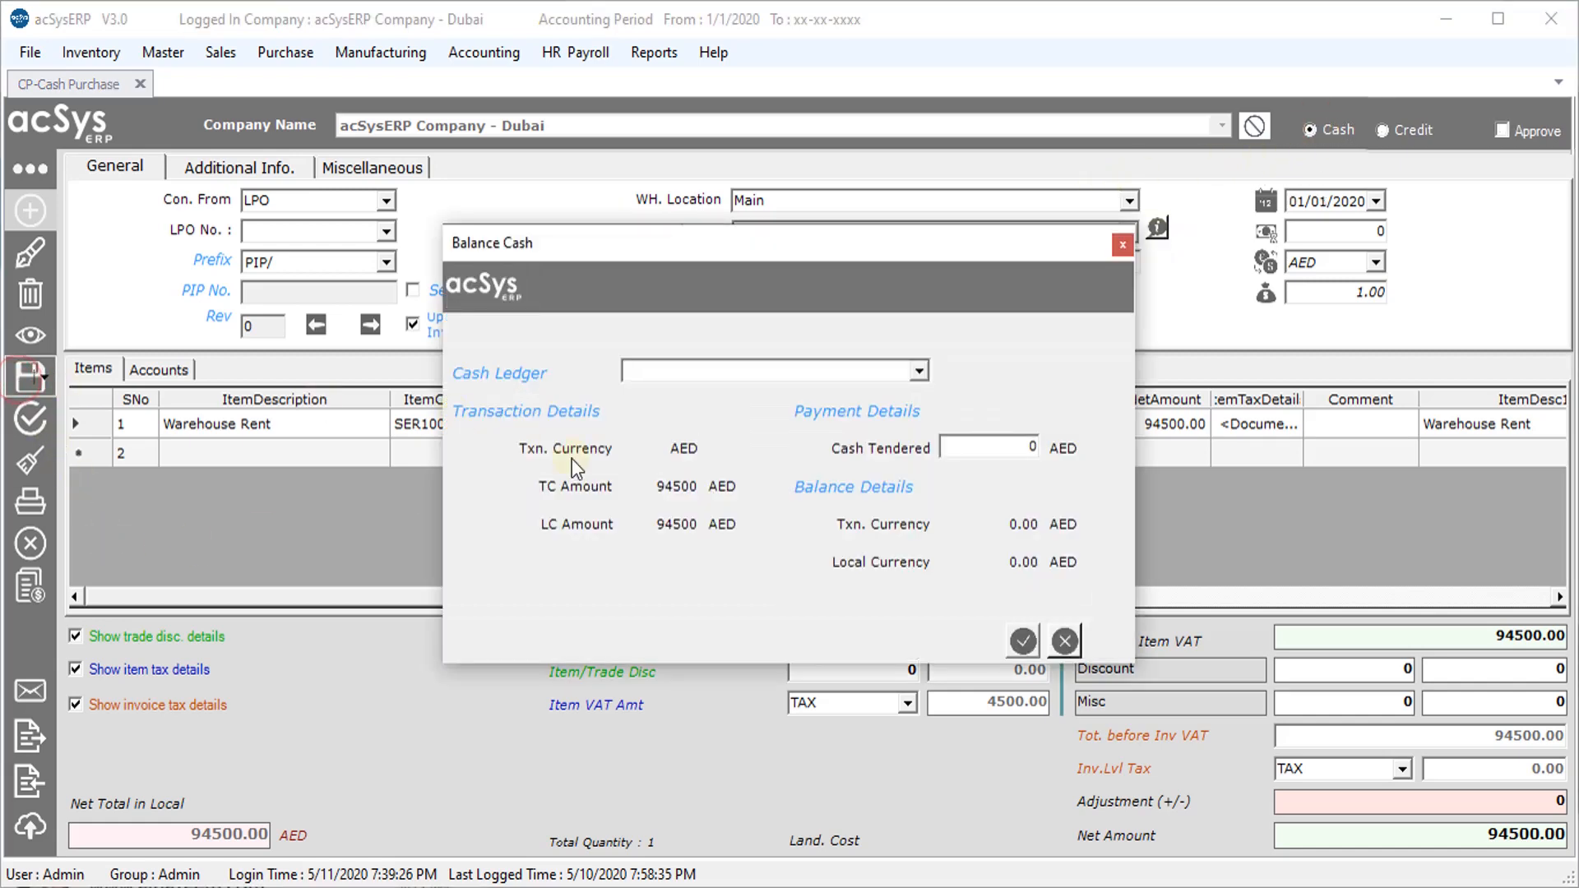
pyautogui.click(920, 371)
pyautogui.click(718, 395)
pyautogui.click(1023, 640)
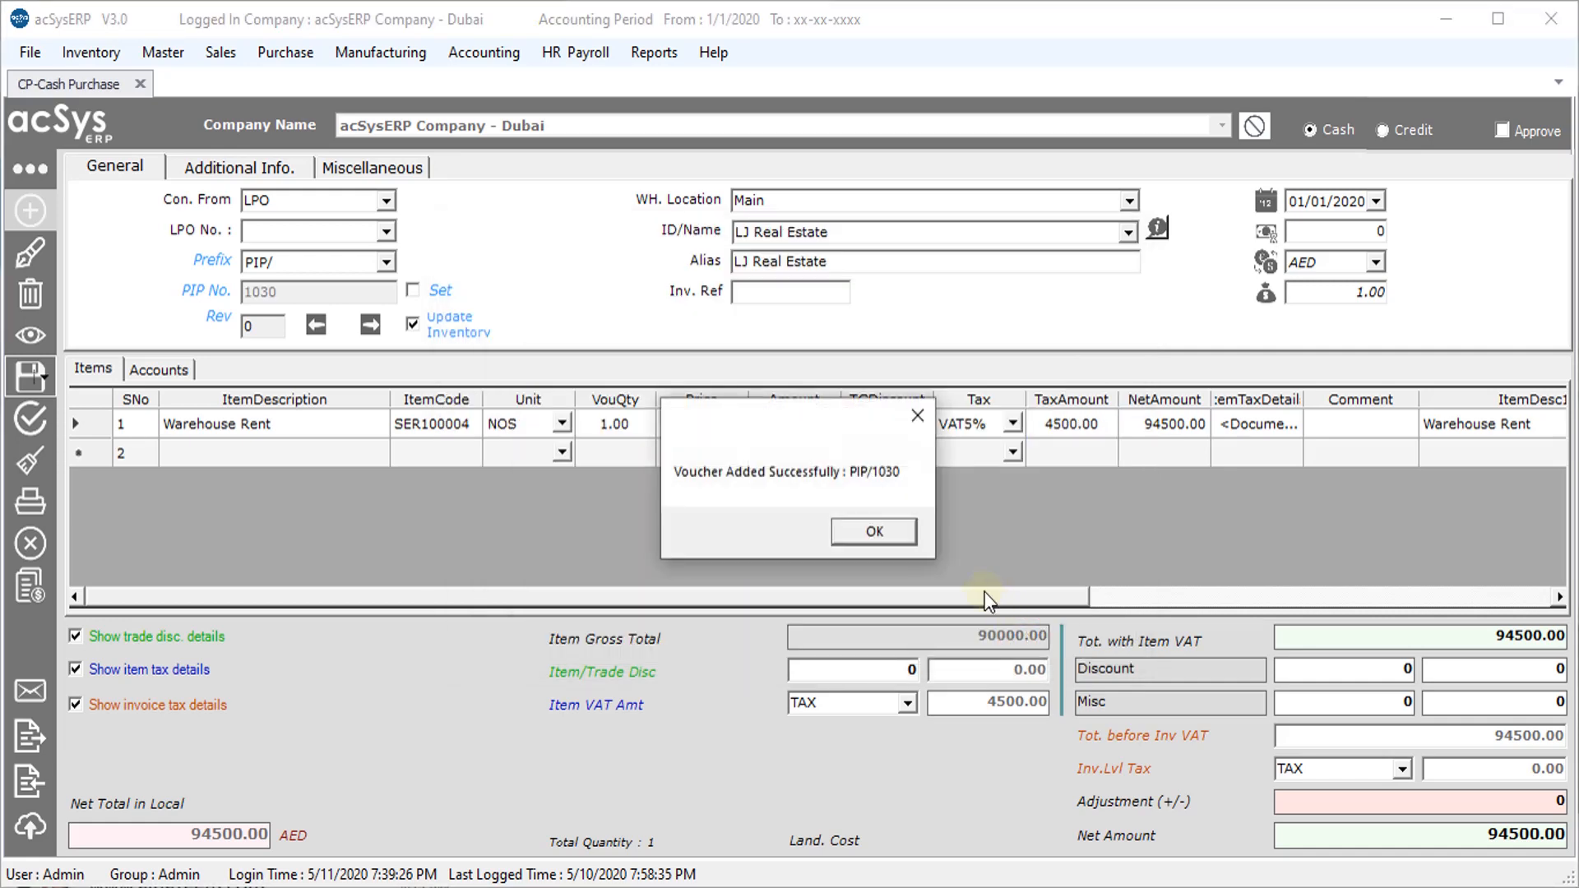
pyautogui.click(873, 532)
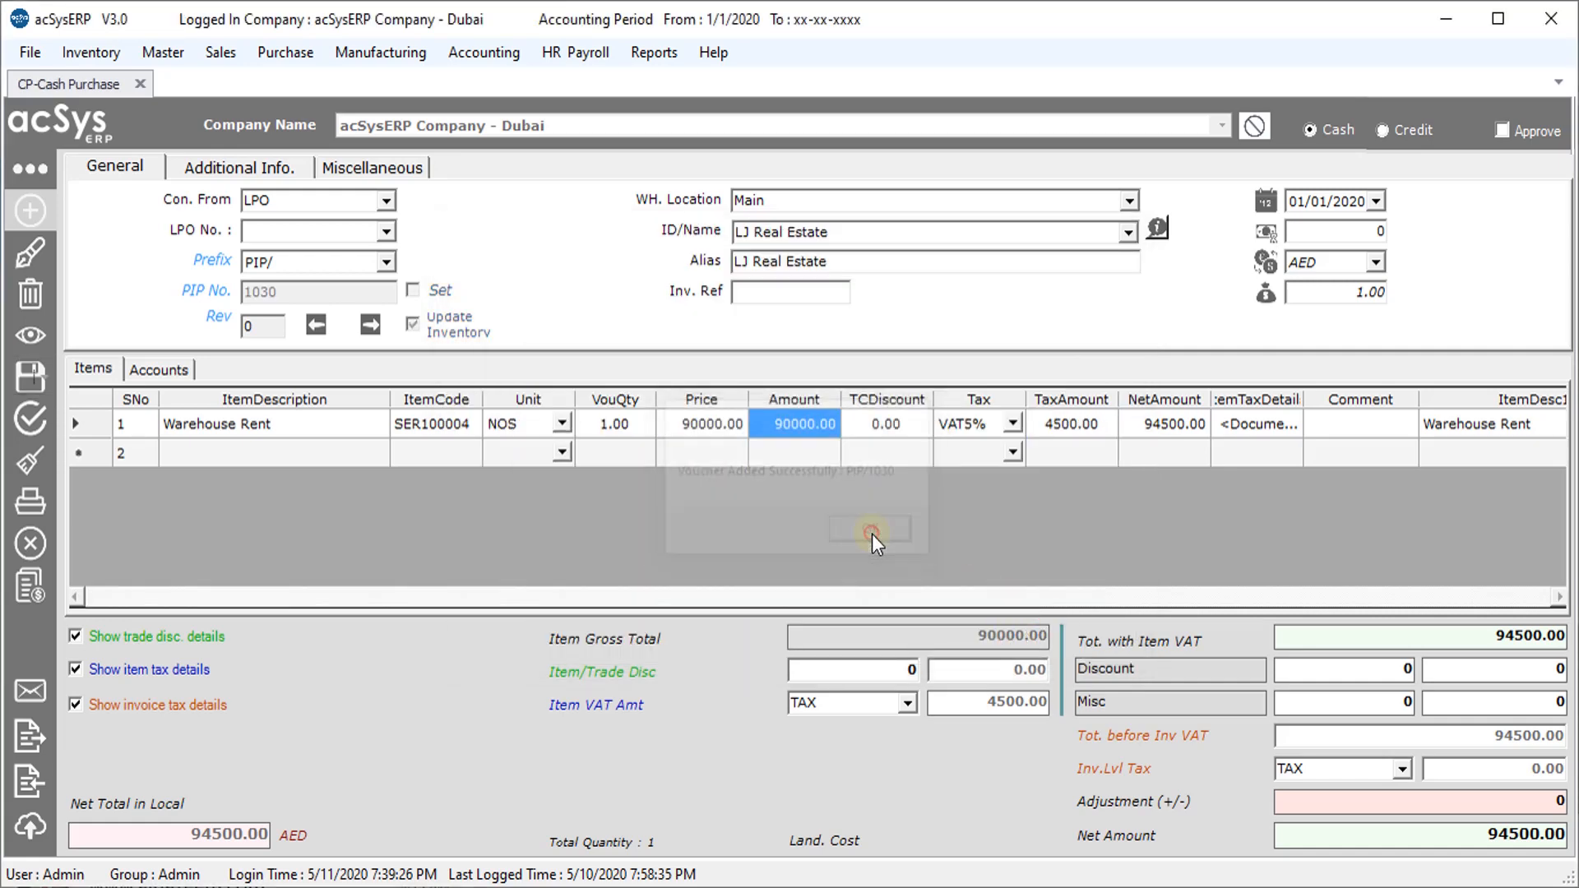
pyautogui.click(30, 583)
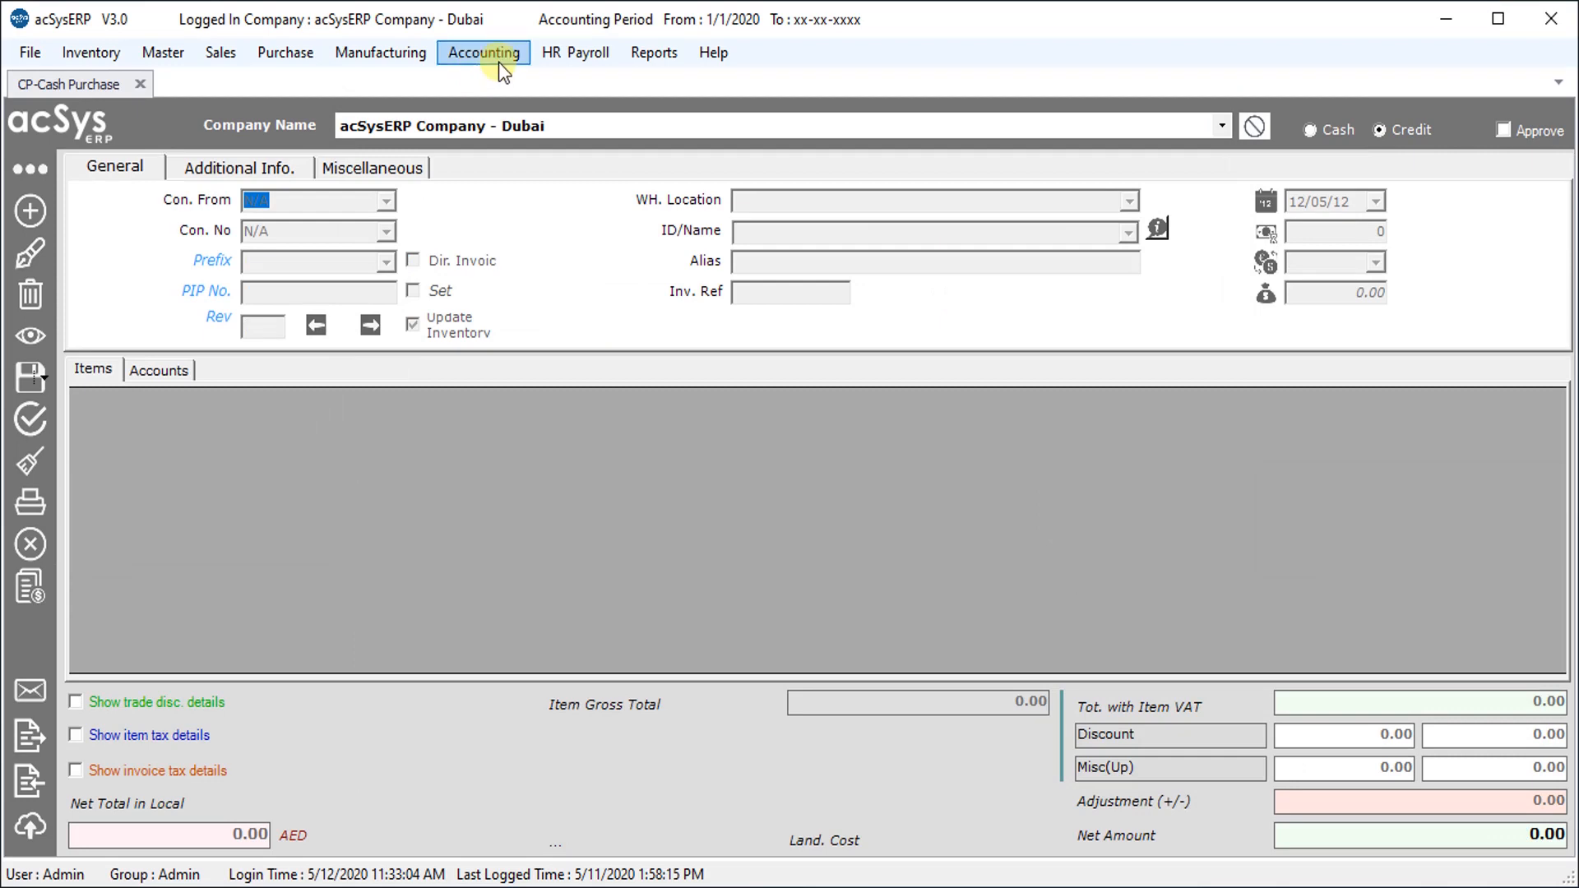
# Start a new journal voucher with comment 'Prepaid Rent For Warehouse 2020'
pyautogui.click(501, 57)
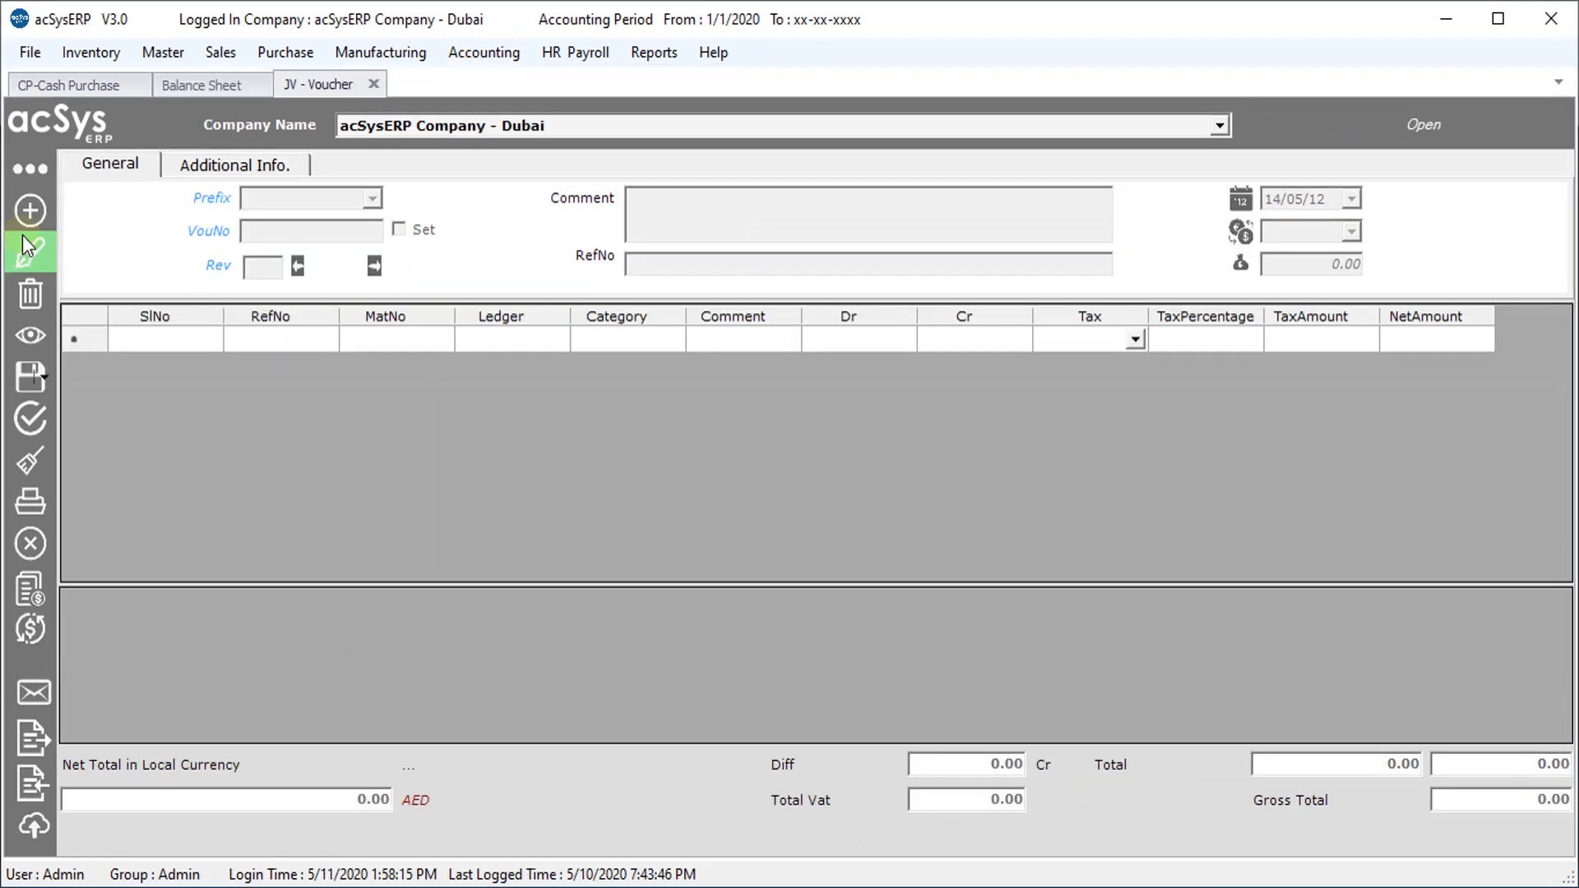
pyautogui.click(31, 211)
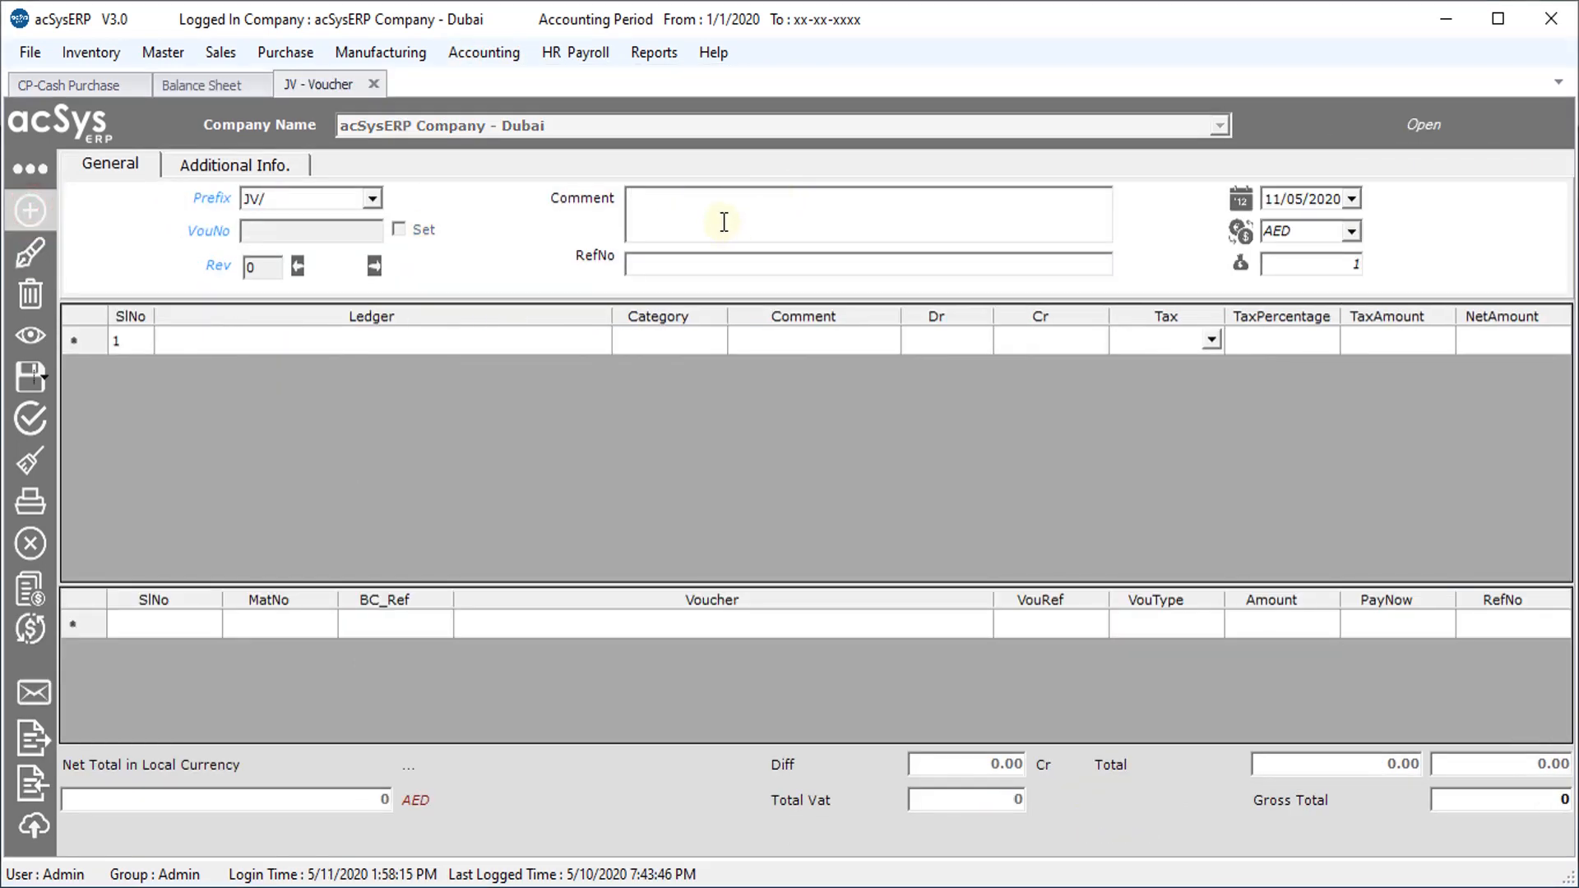
pyautogui.write('Prepaid Rent For 2020')
pyautogui.press('BackSpace')
pyautogui.press('BackSpace')
pyautogui.press('BackSpace')
pyautogui.press('BackSpace')
pyautogui.write('Warehouse 2020')
# Debit Rental Expense 7,500 on the first voucher line
pyautogui.click(353, 342)
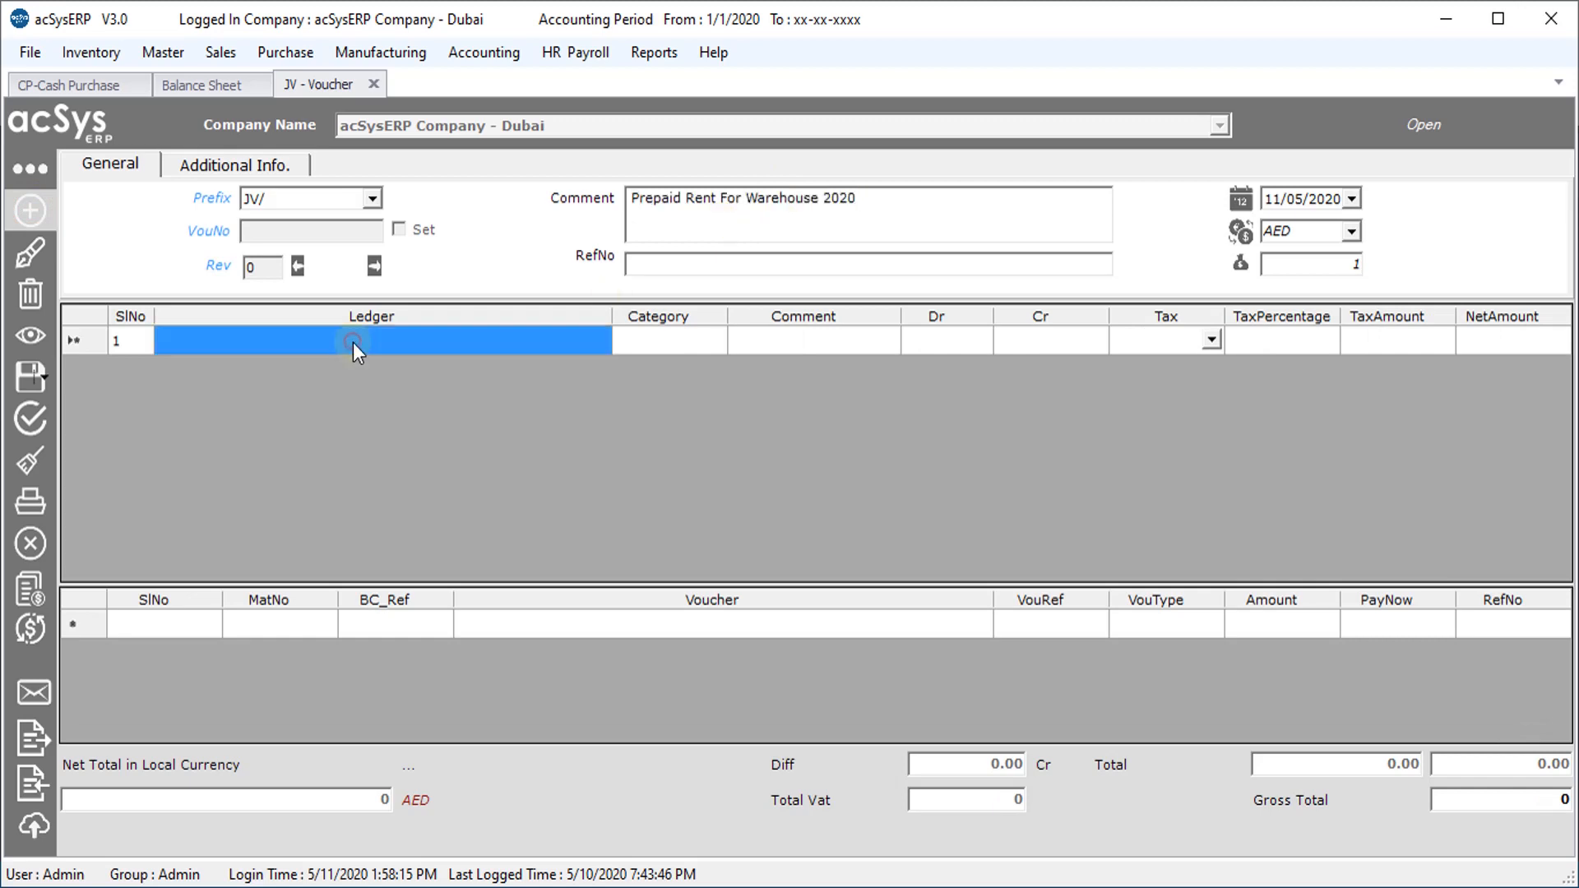
pyautogui.click(360, 343)
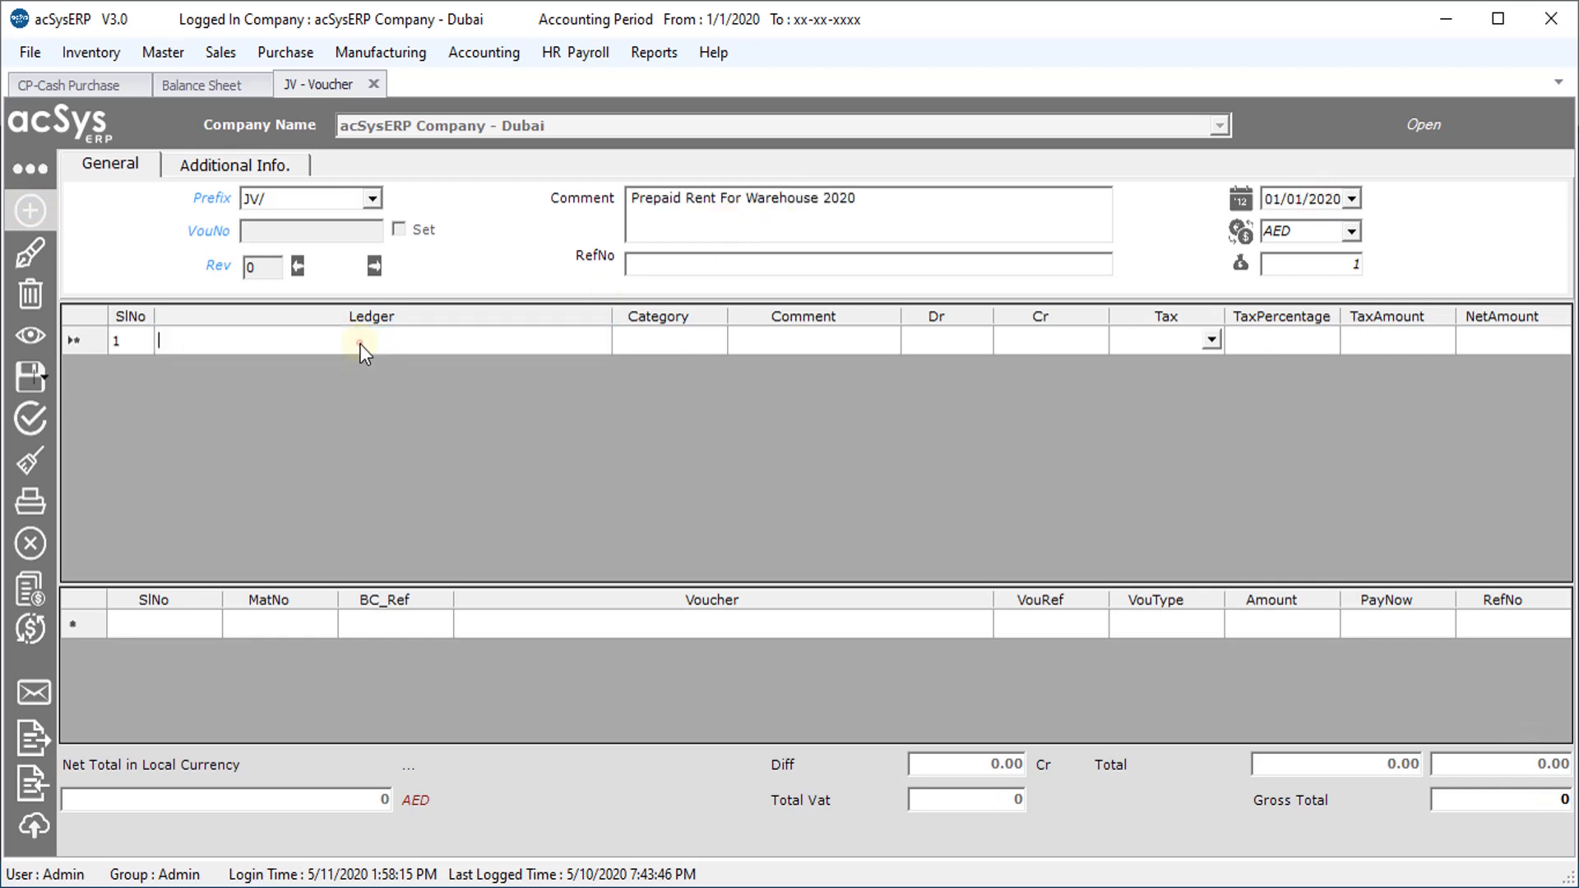
pyautogui.click(361, 342)
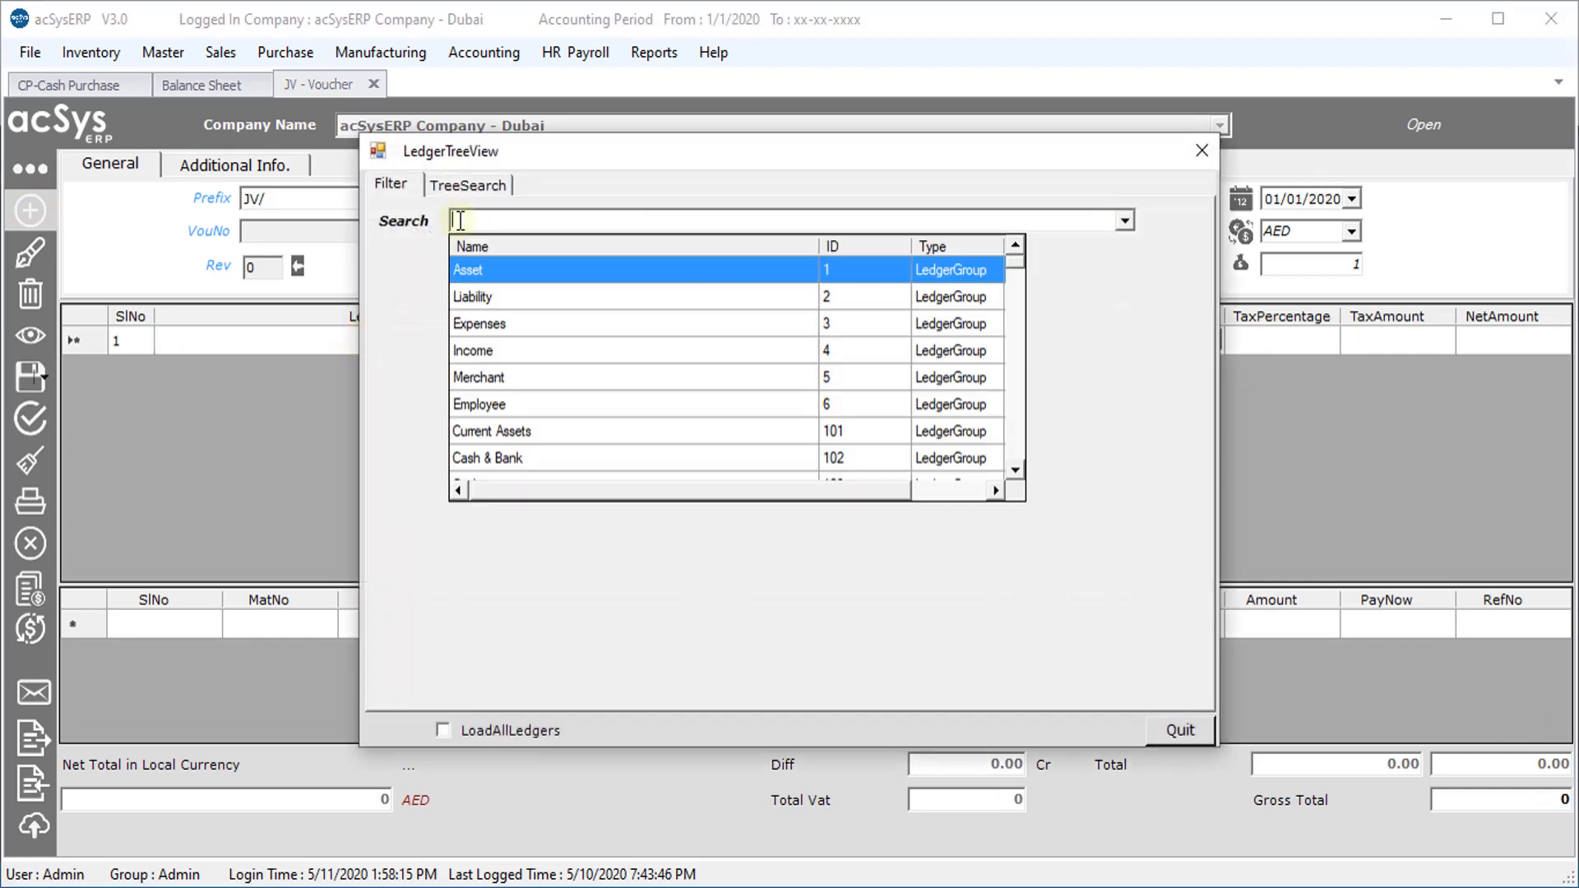
pyautogui.write('rent')
pyautogui.press('Down')
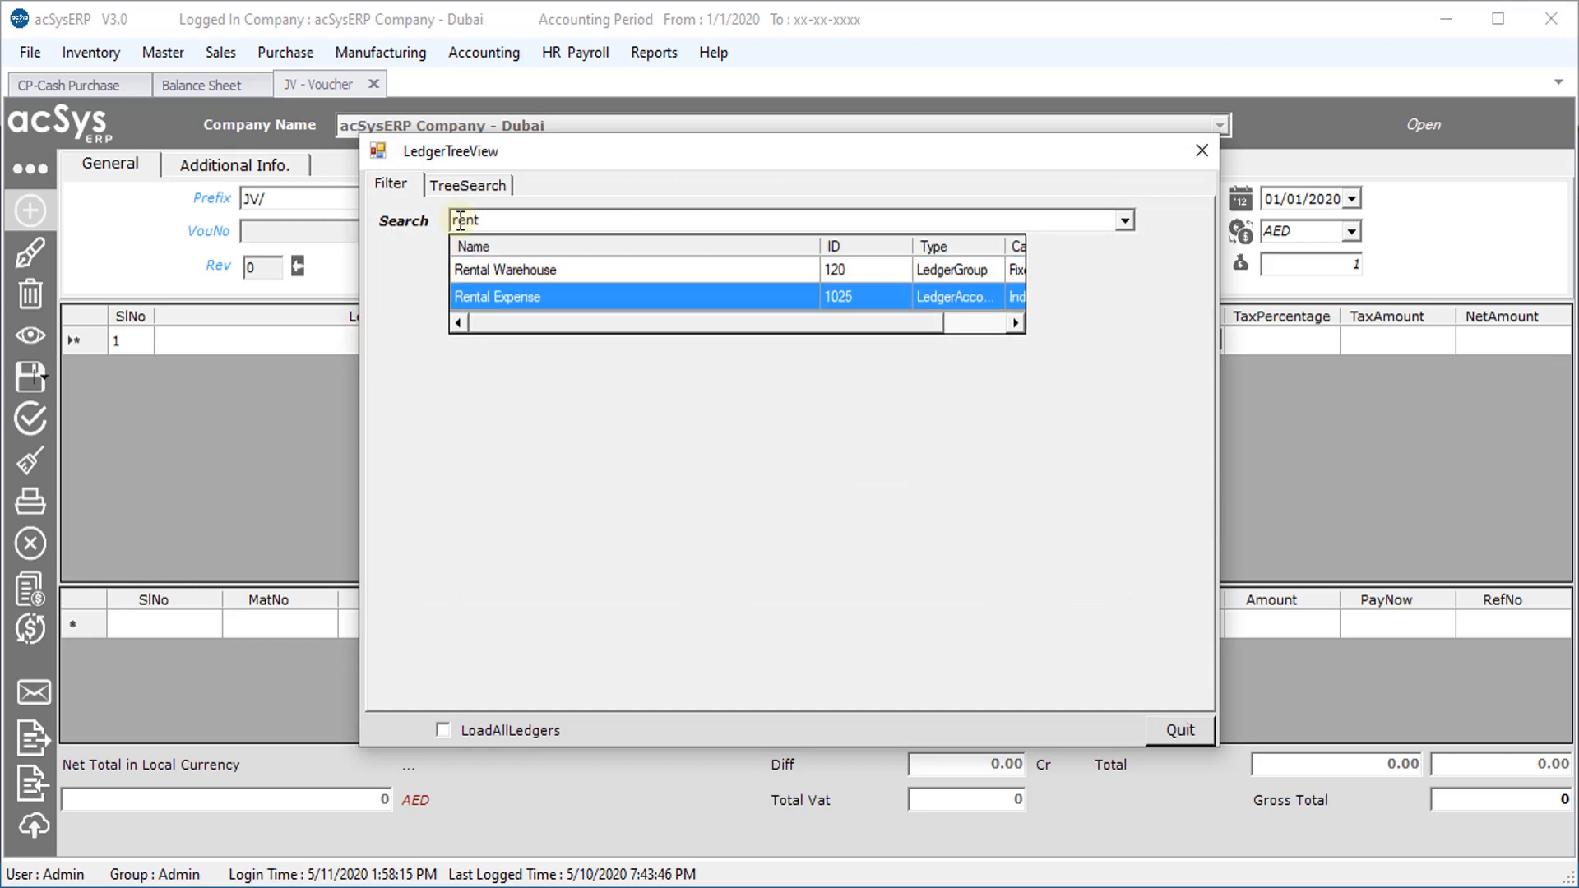
pyautogui.press('Return')
pyautogui.press('Return')
pyautogui.write('750')
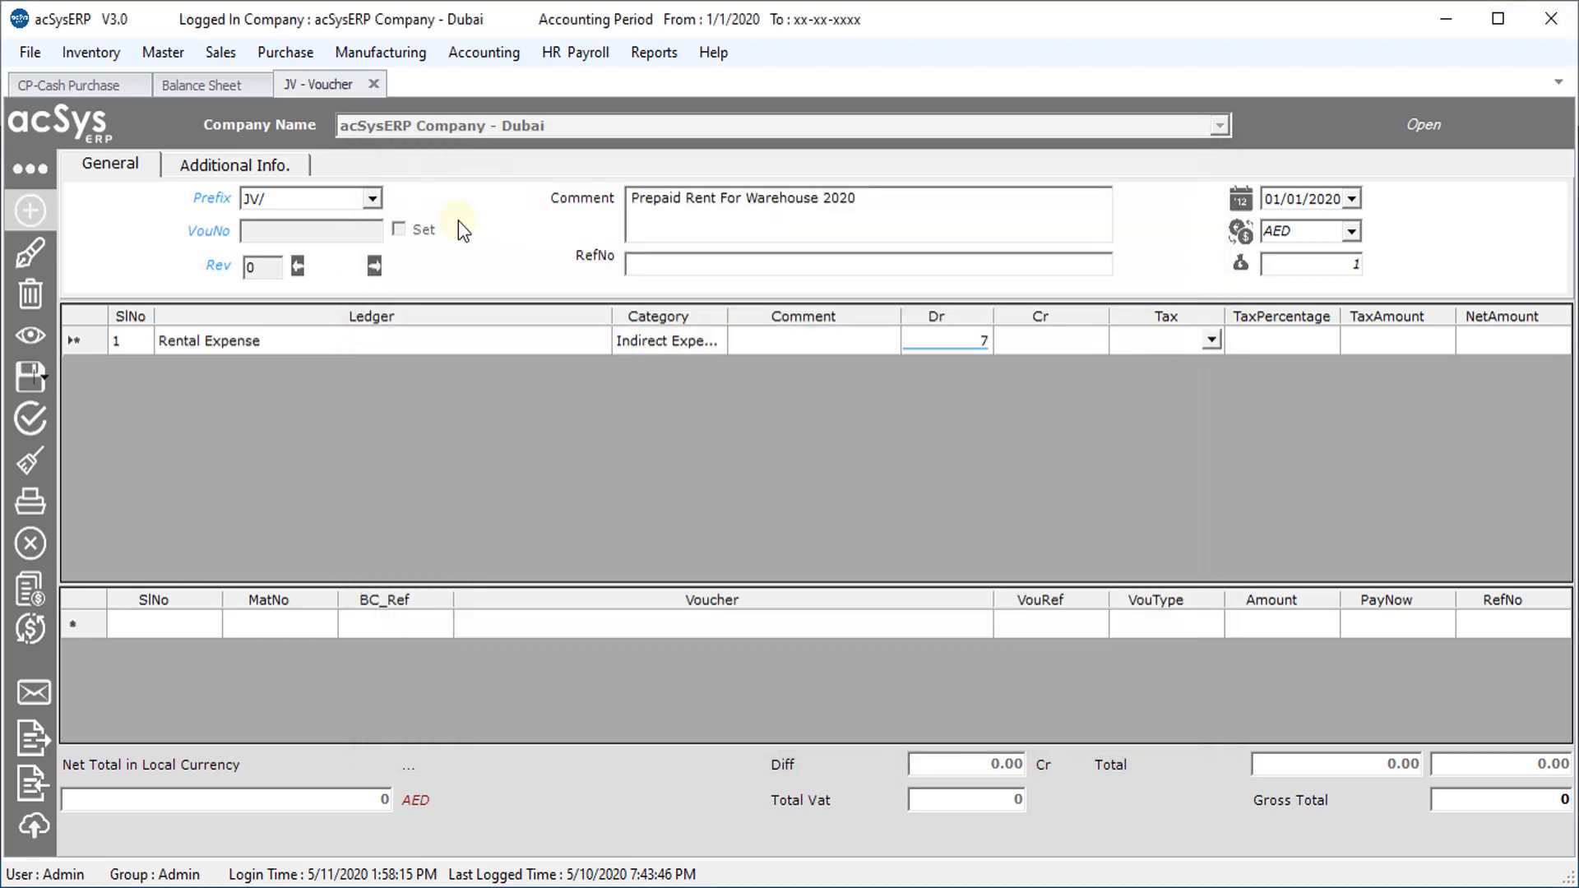
pyautogui.press('Return')
pyautogui.write('00')
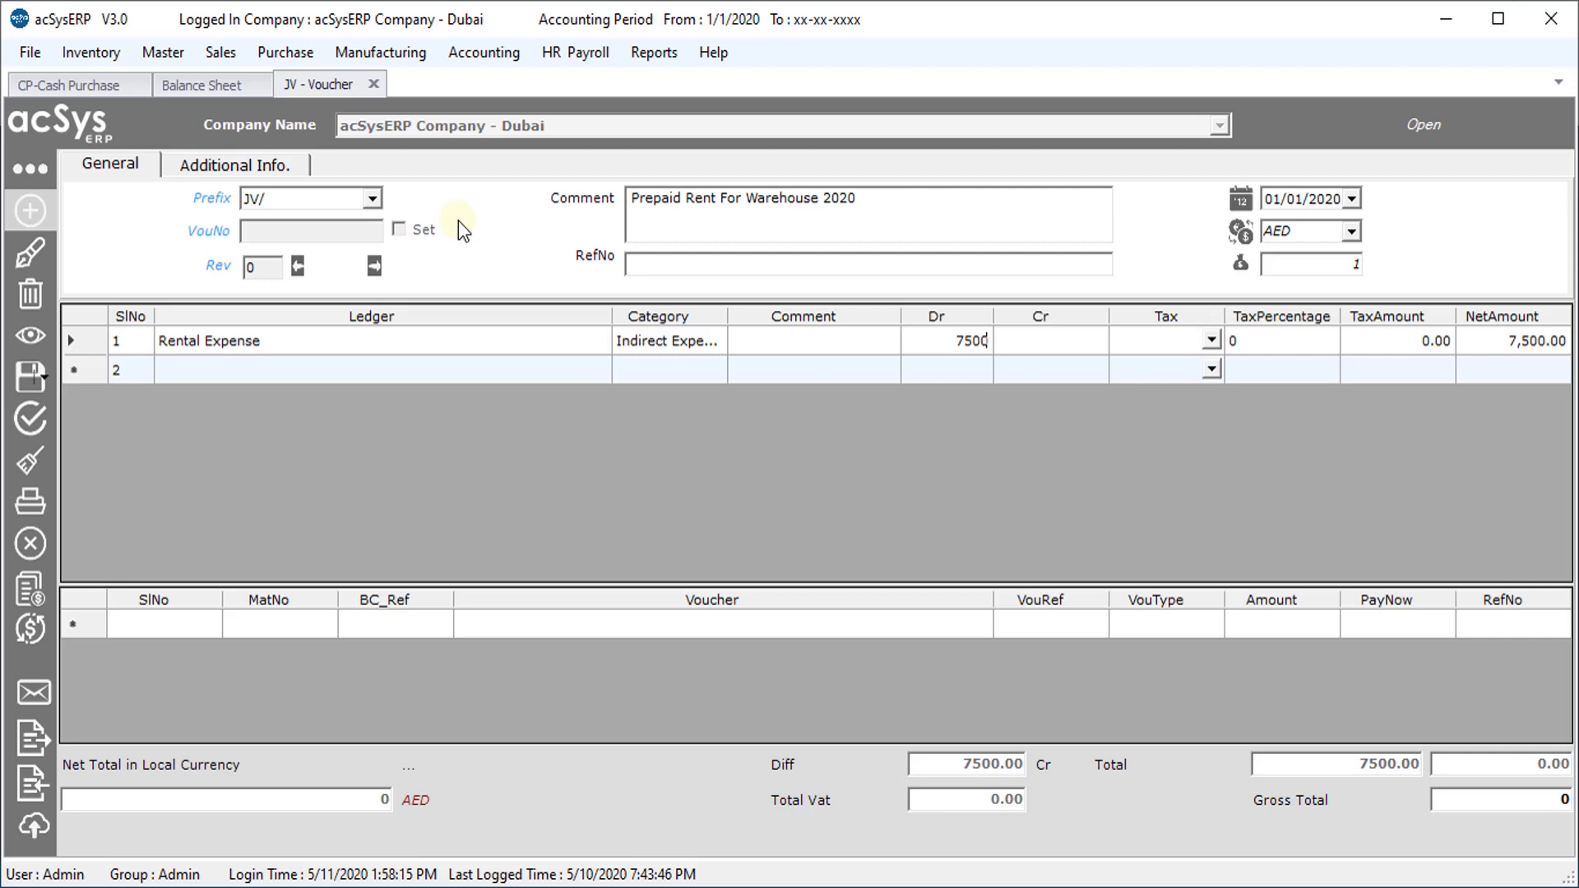
pyautogui.press('Return')
pyautogui.press('Return')
pyautogui.press('Return')
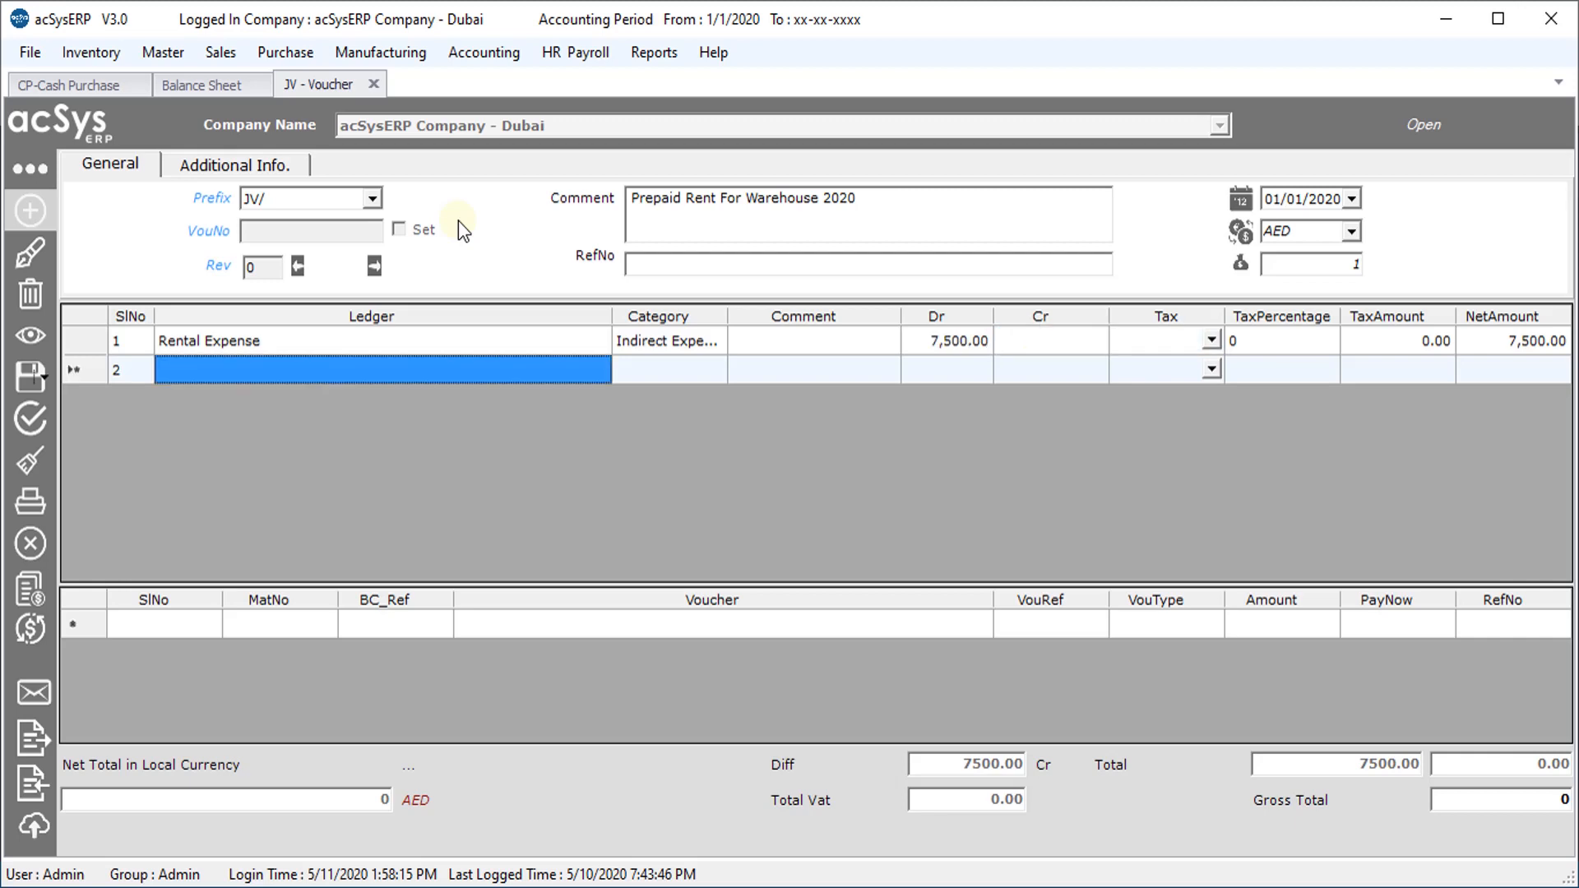
# Credit Prepaid Rental 7,500 on the second line and save the voucher
pyautogui.press('Return')
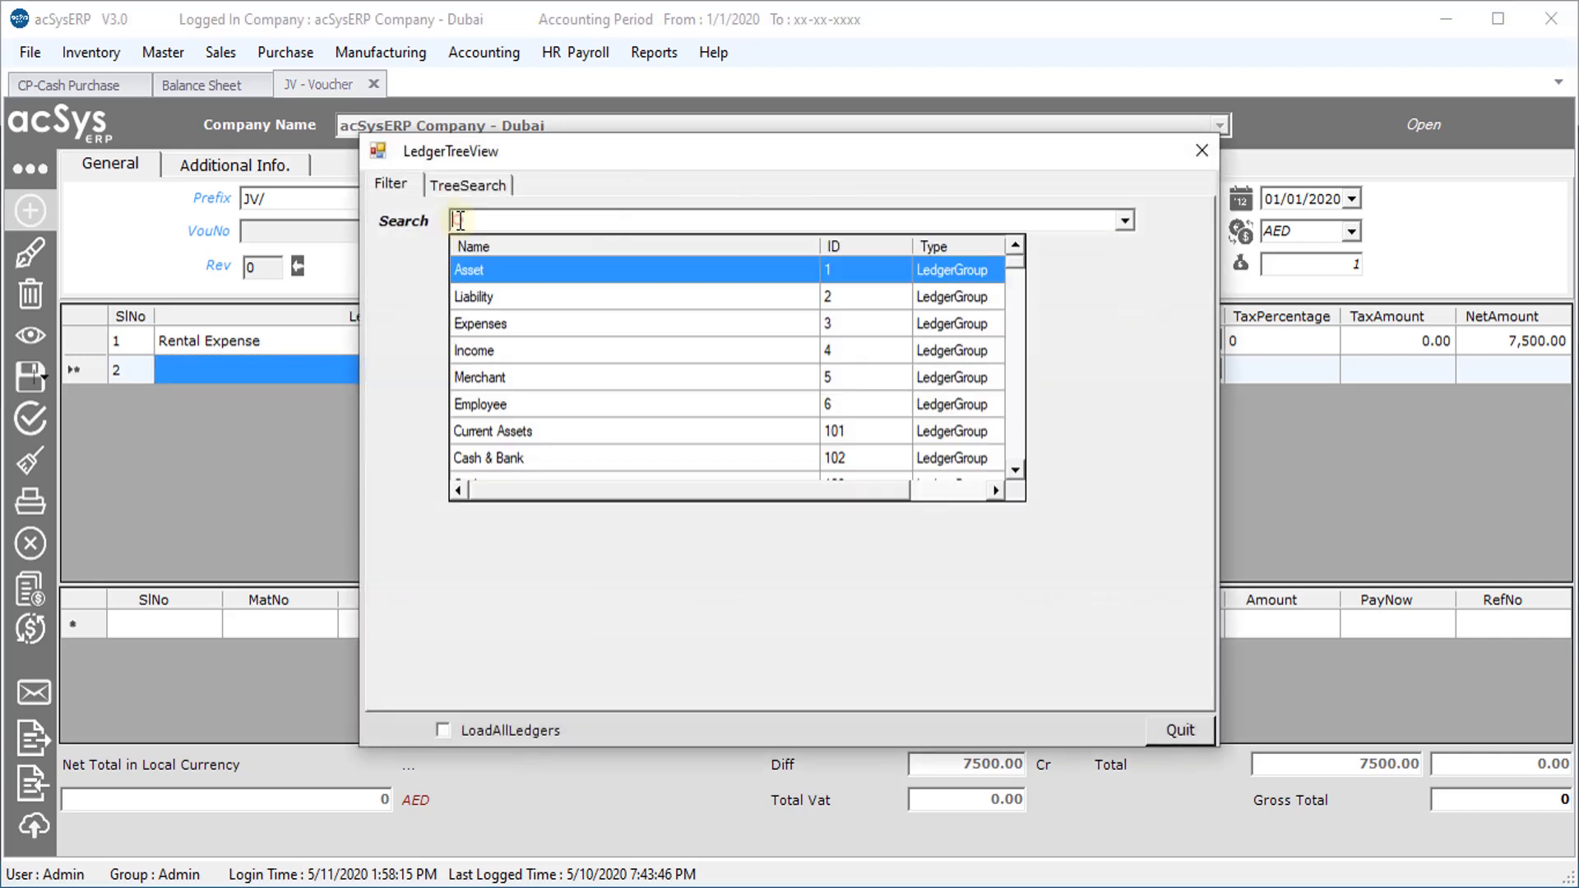
pyautogui.click(458, 220)
pyautogui.write('pre')
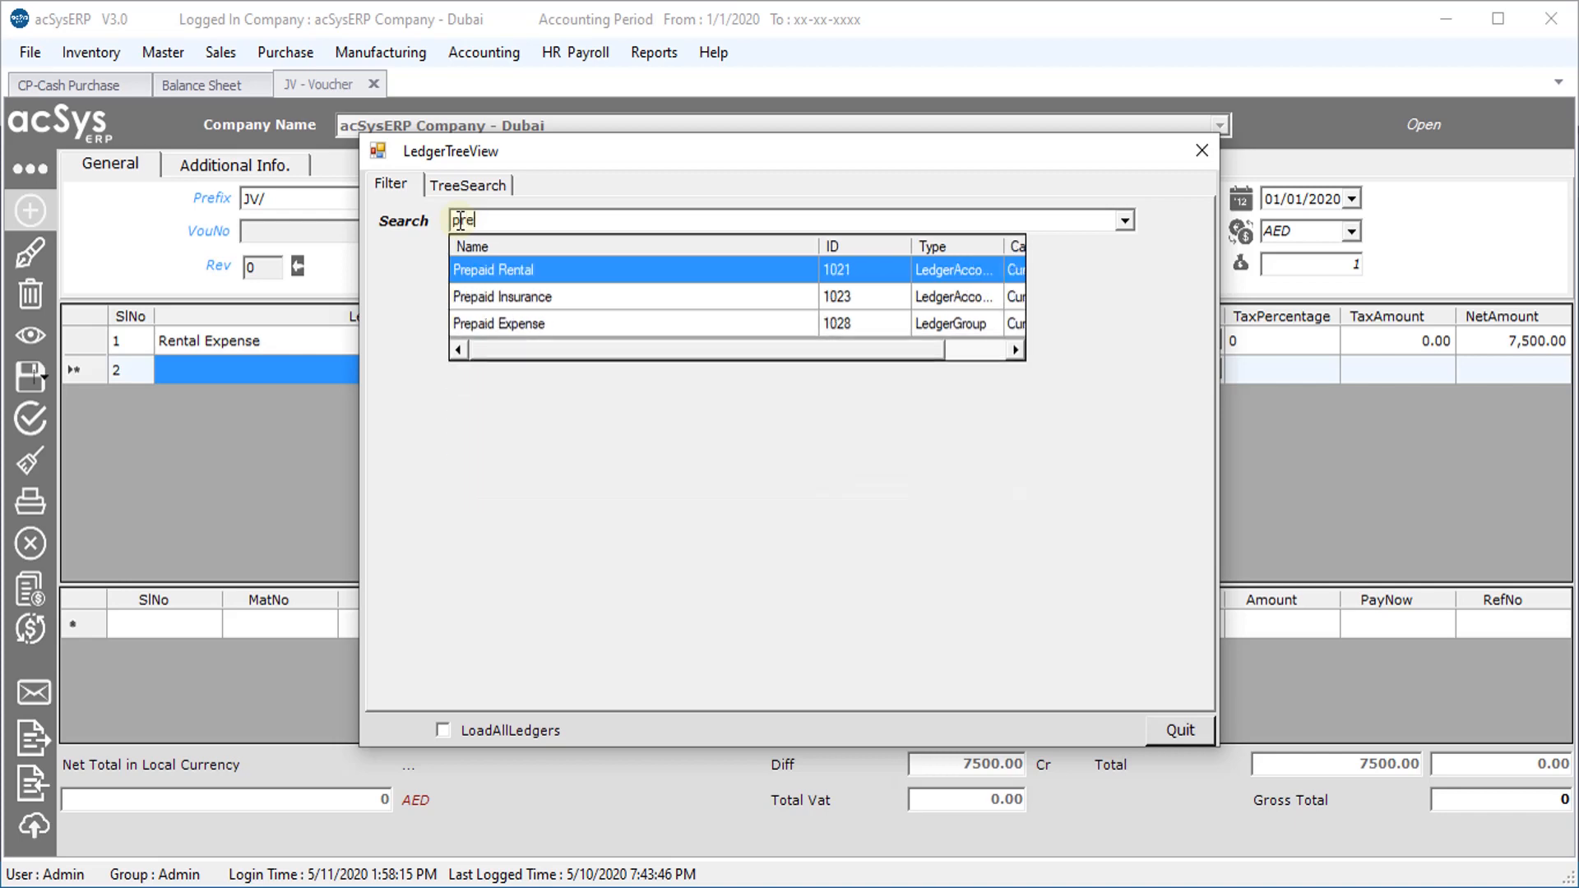
pyautogui.write('p')
pyautogui.press('Return')
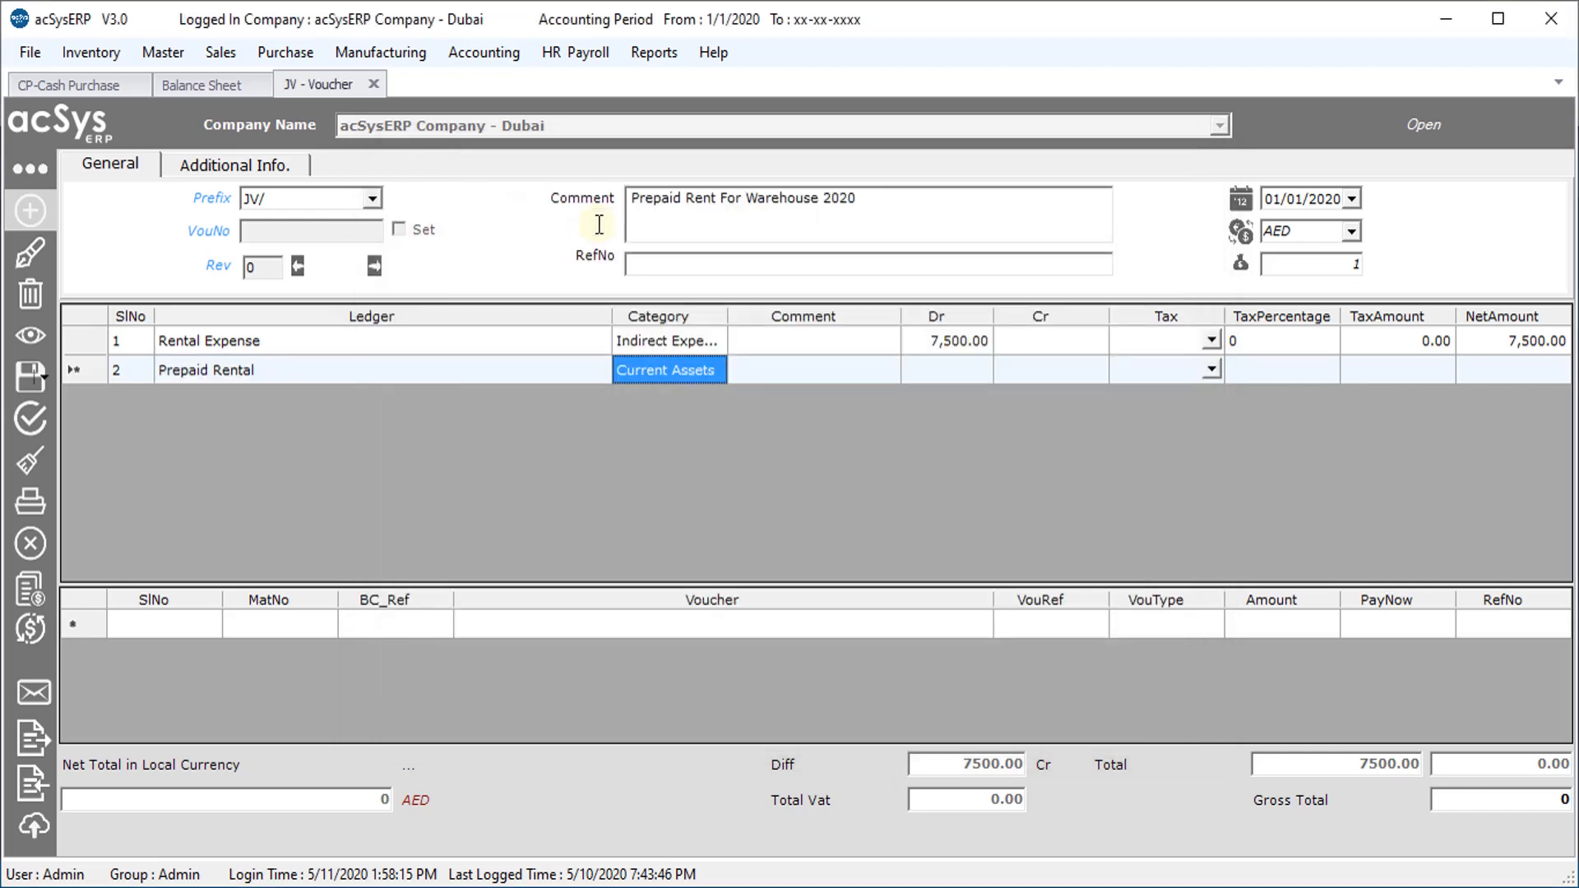
pyautogui.press('Return')
pyautogui.press('Return')
pyautogui.press('Return')
pyautogui.write('75')
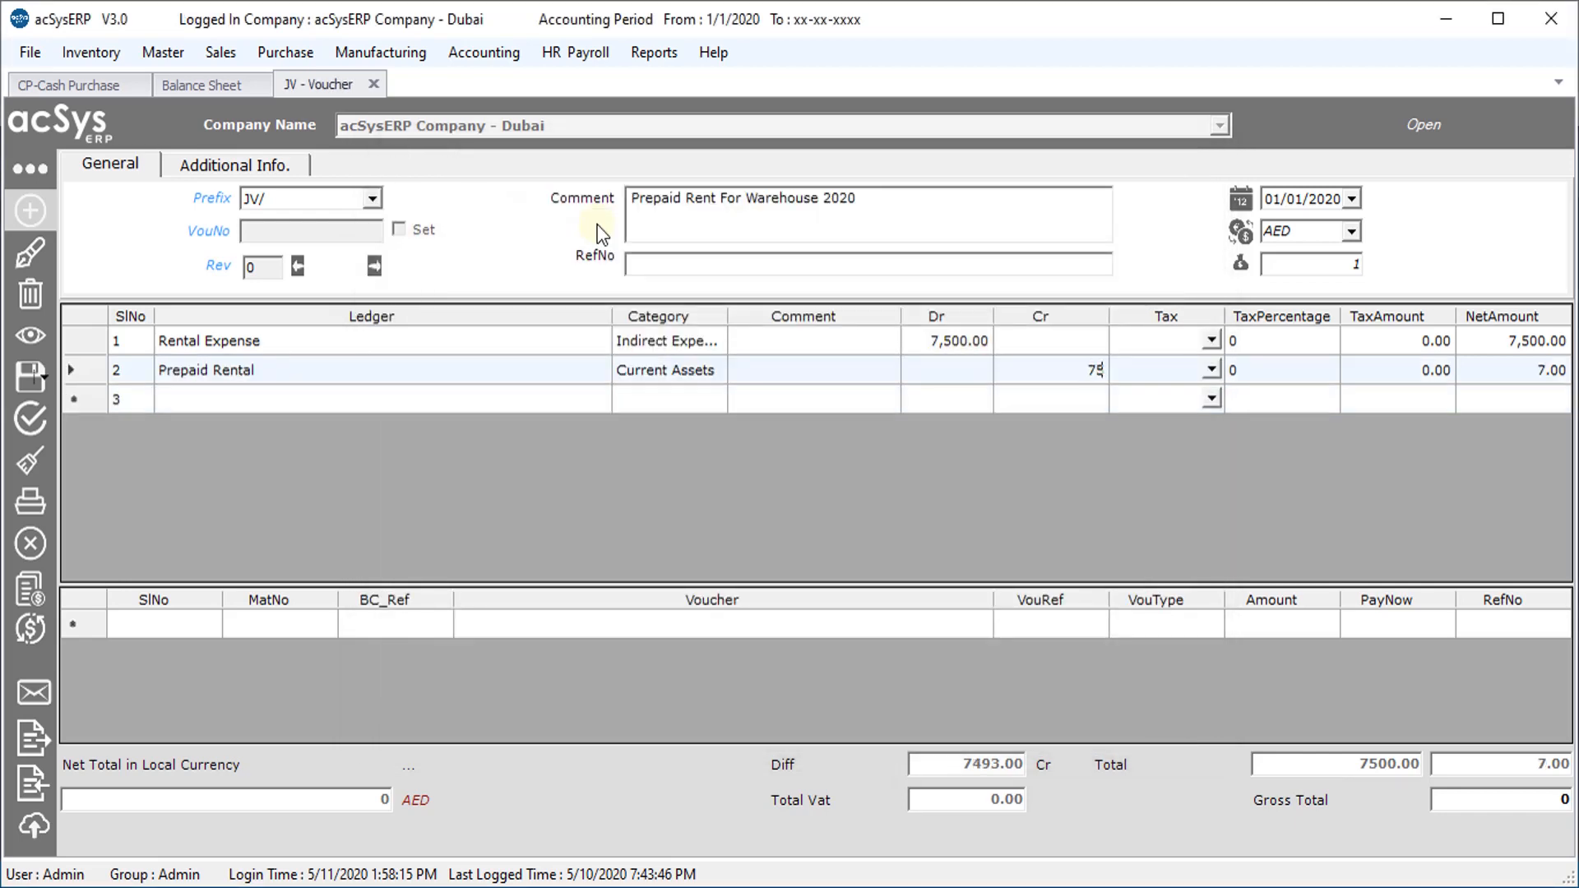
pyautogui.write('00')
pyautogui.press('Return')
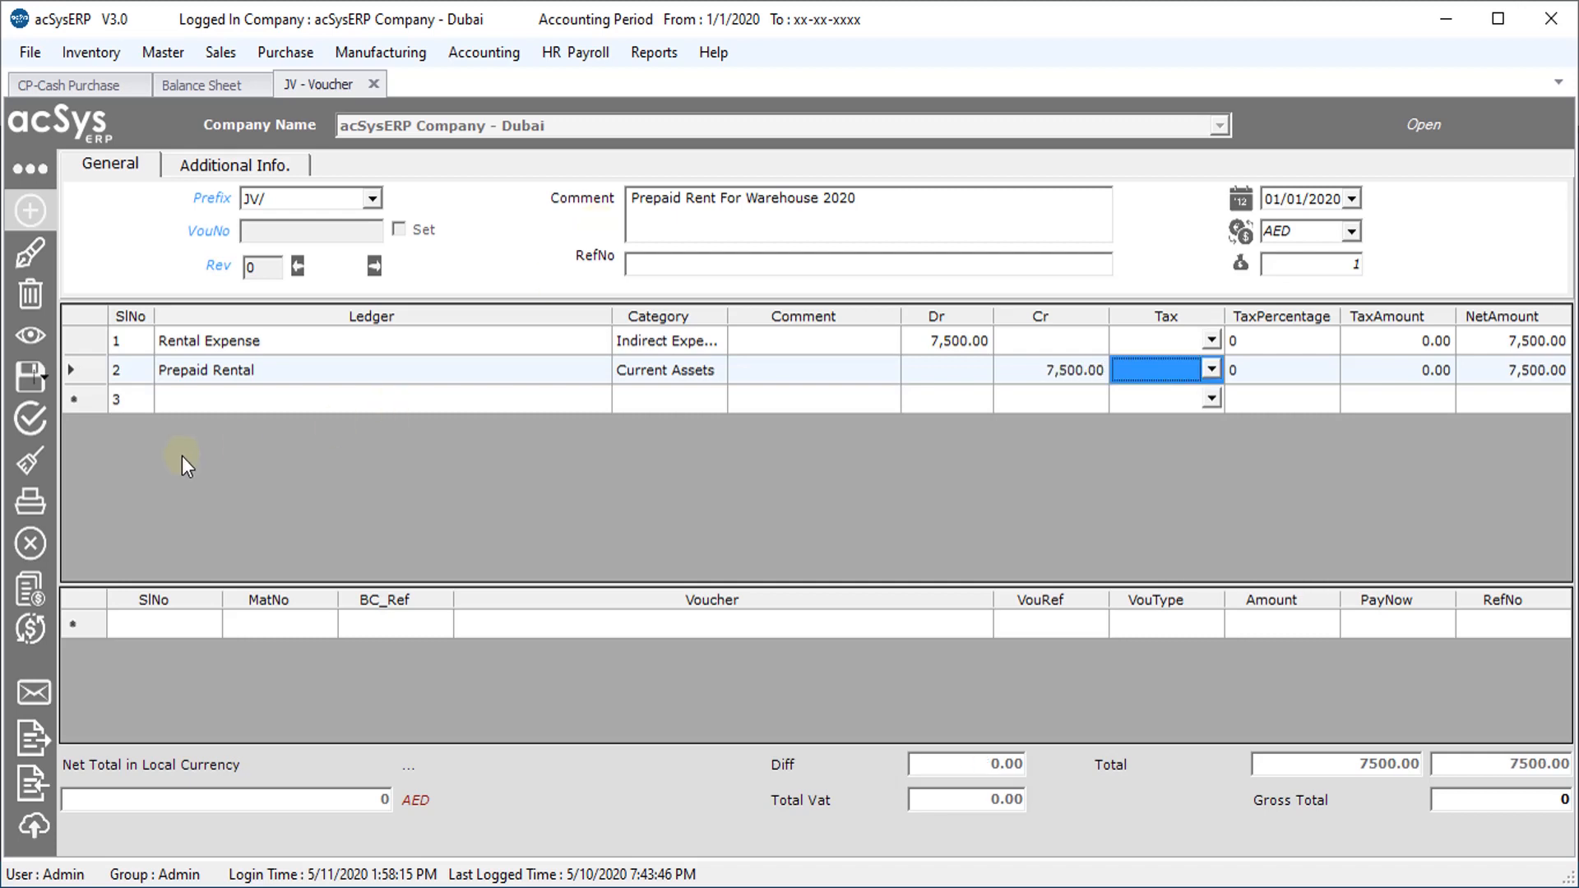
pyautogui.click(30, 376)
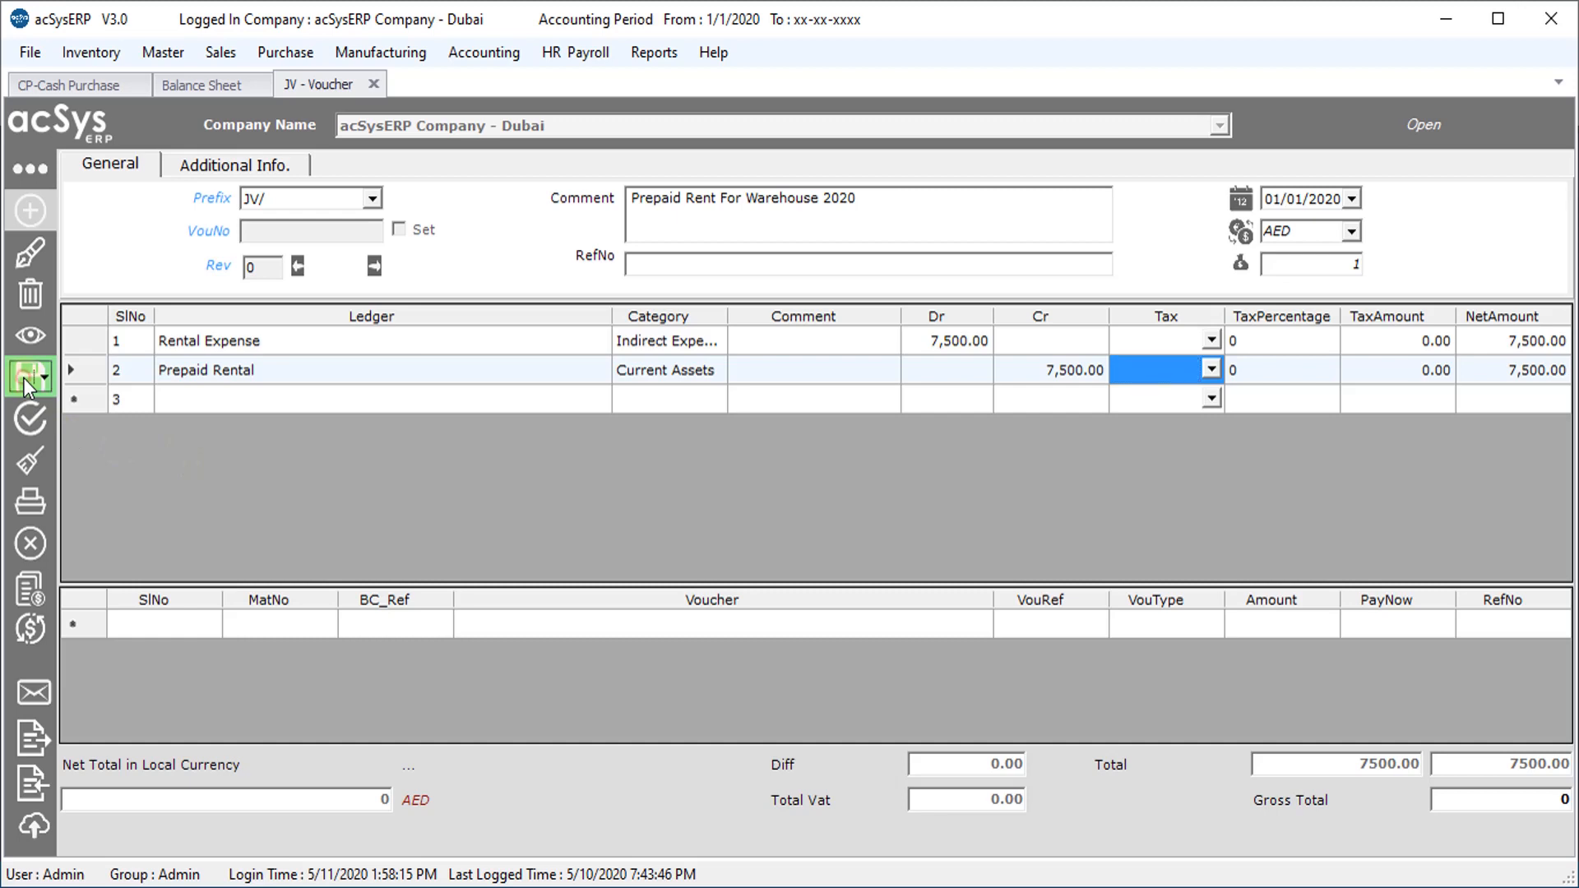
# Confirm JV/1001 is saved and verify Prepaid Rental shows 82,500.00 on the refreshed Balance Sheet
pyautogui.click(866, 527)
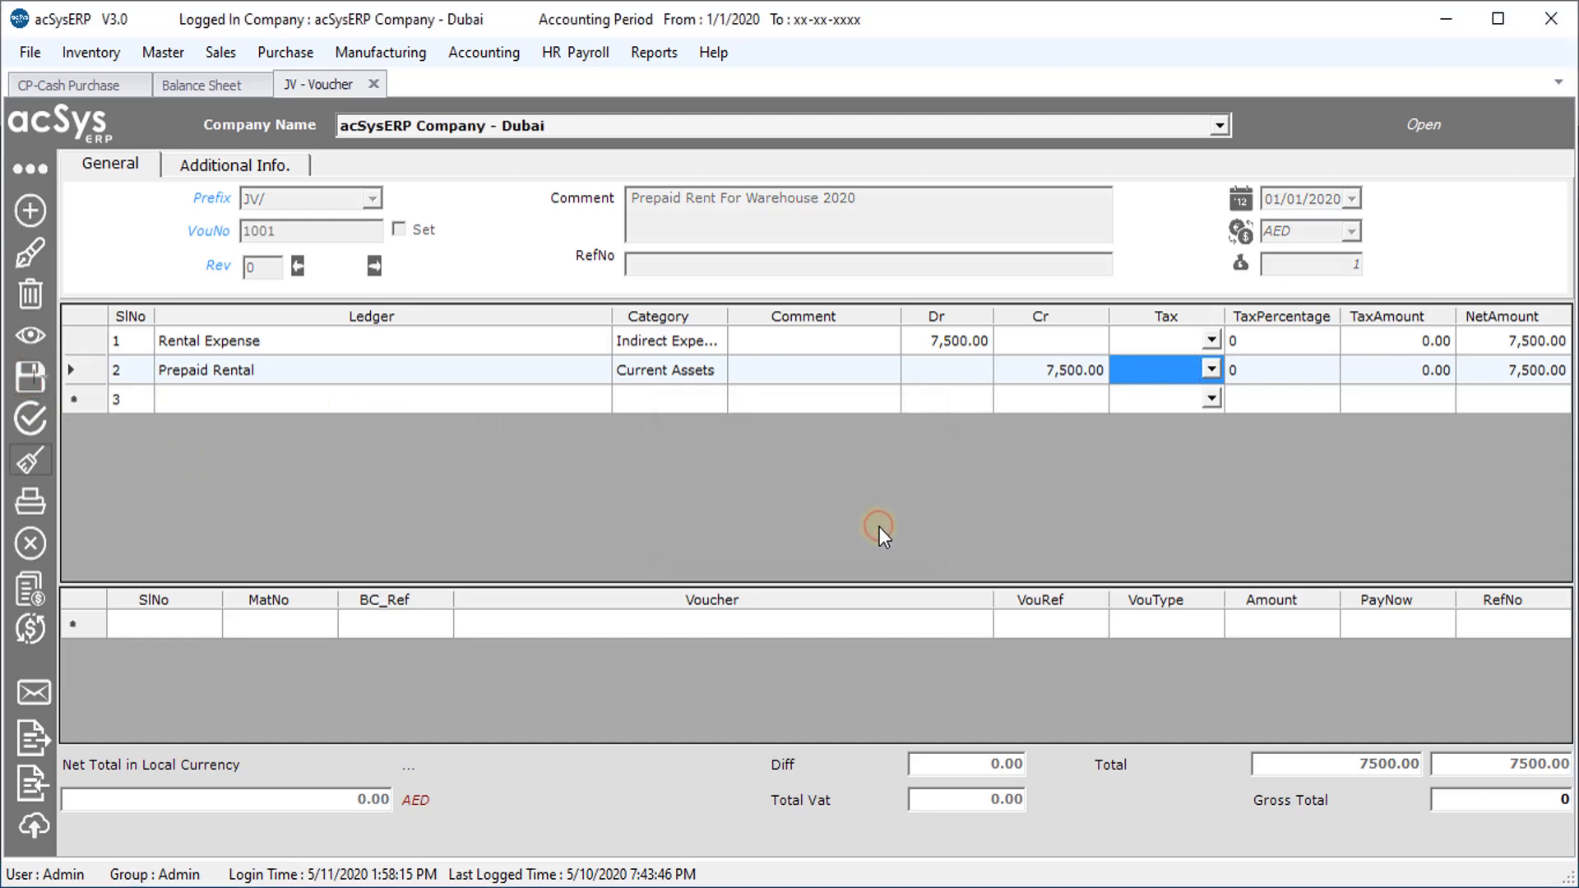
pyautogui.click(190, 87)
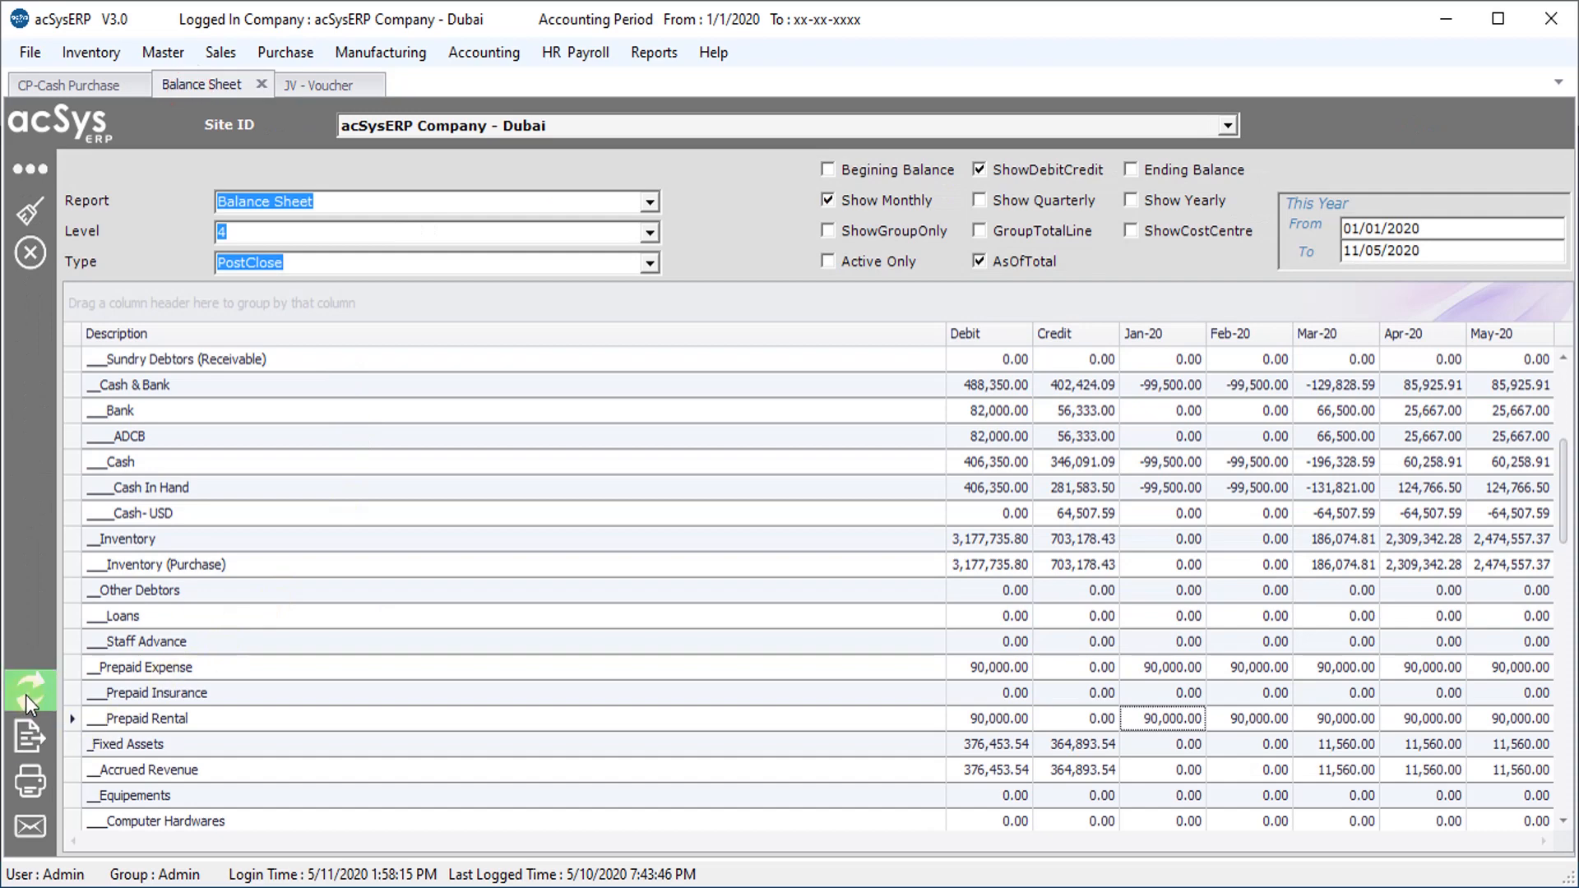
pyautogui.click(26, 694)
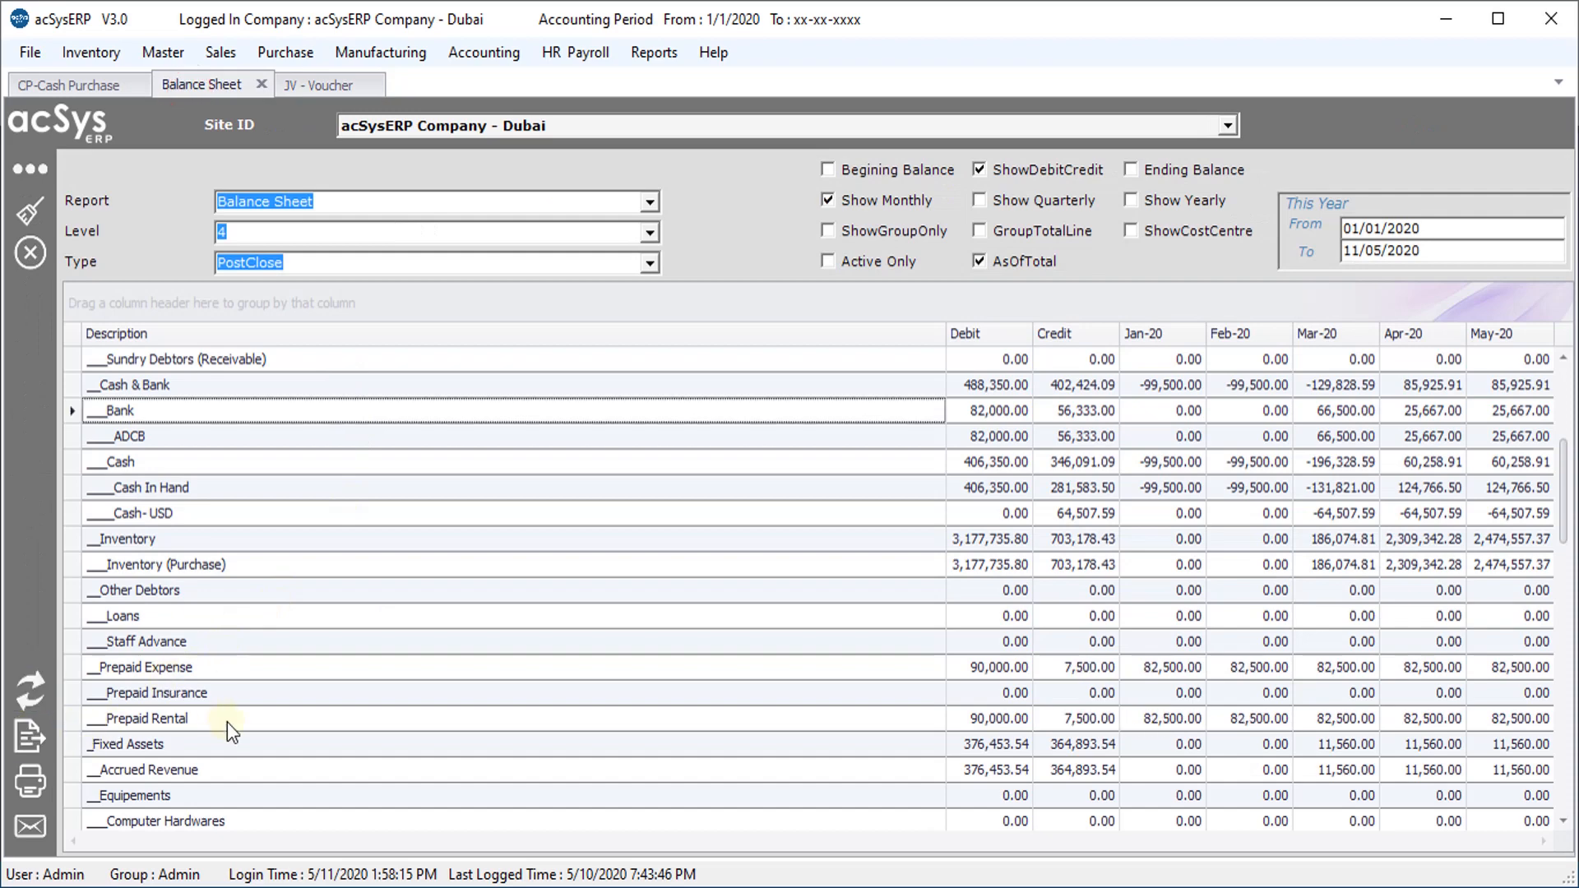
pyautogui.scroll(-1, 227, 722)
pyautogui.click(240, 668)
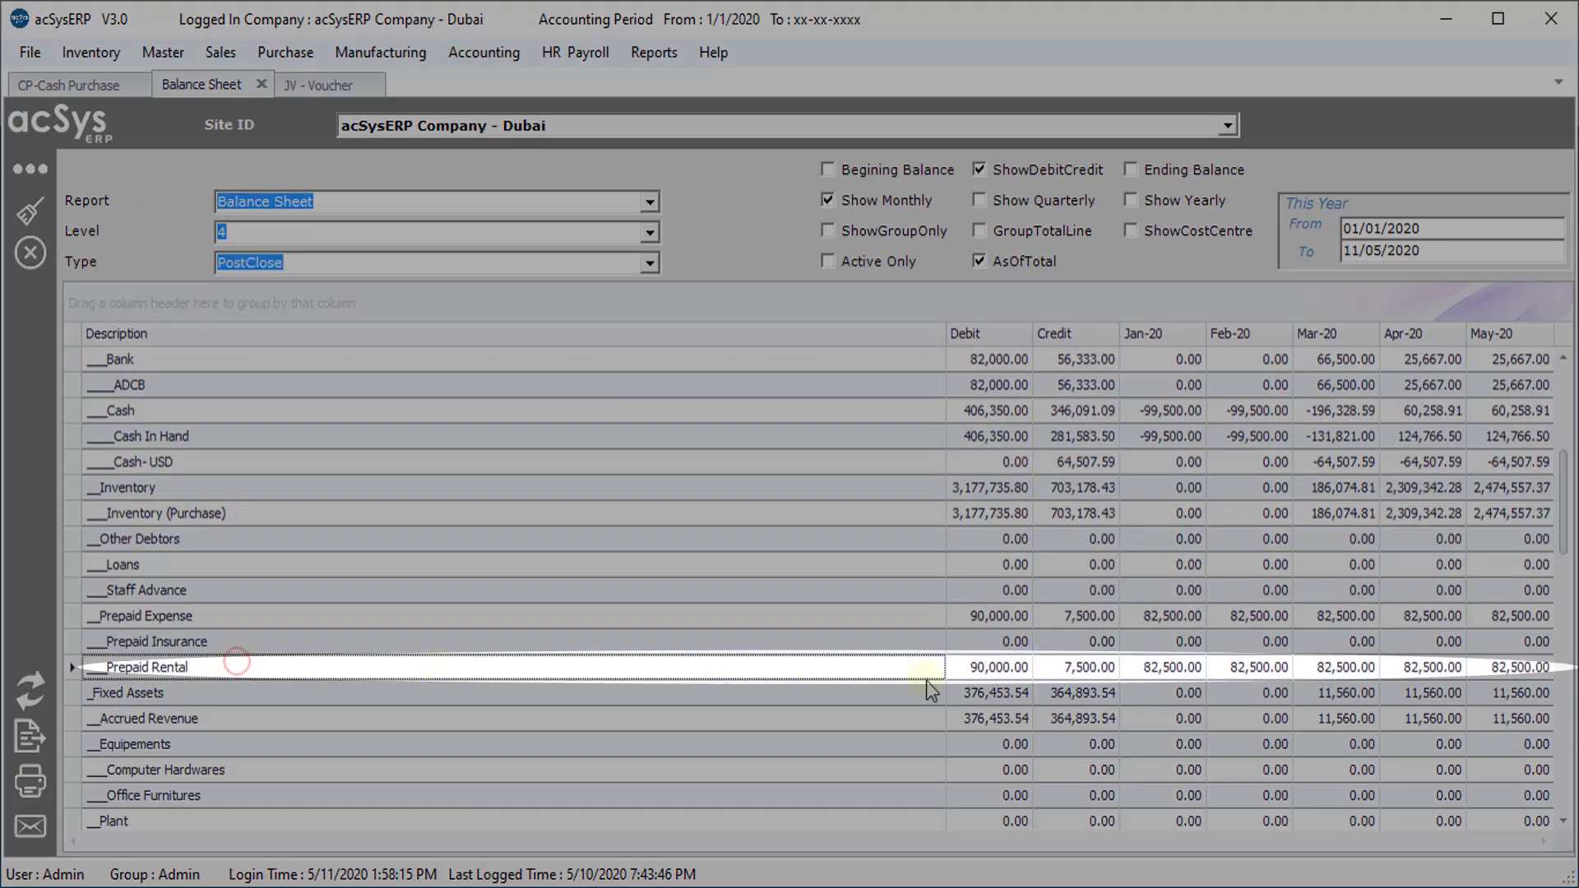
pyautogui.click(1199, 673)
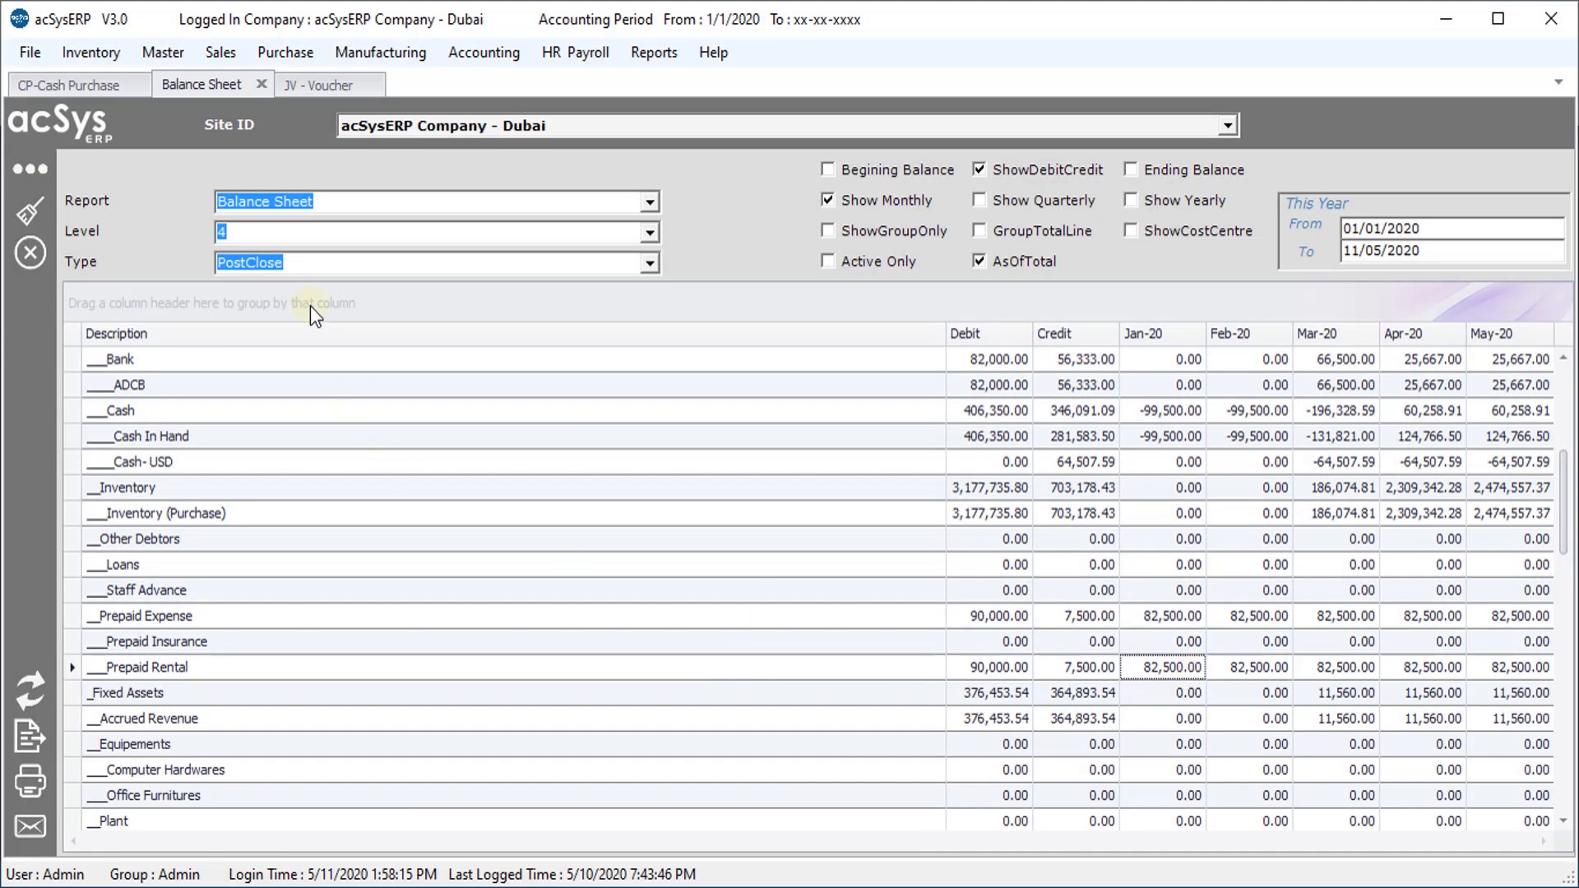
pyautogui.click(338, 83)
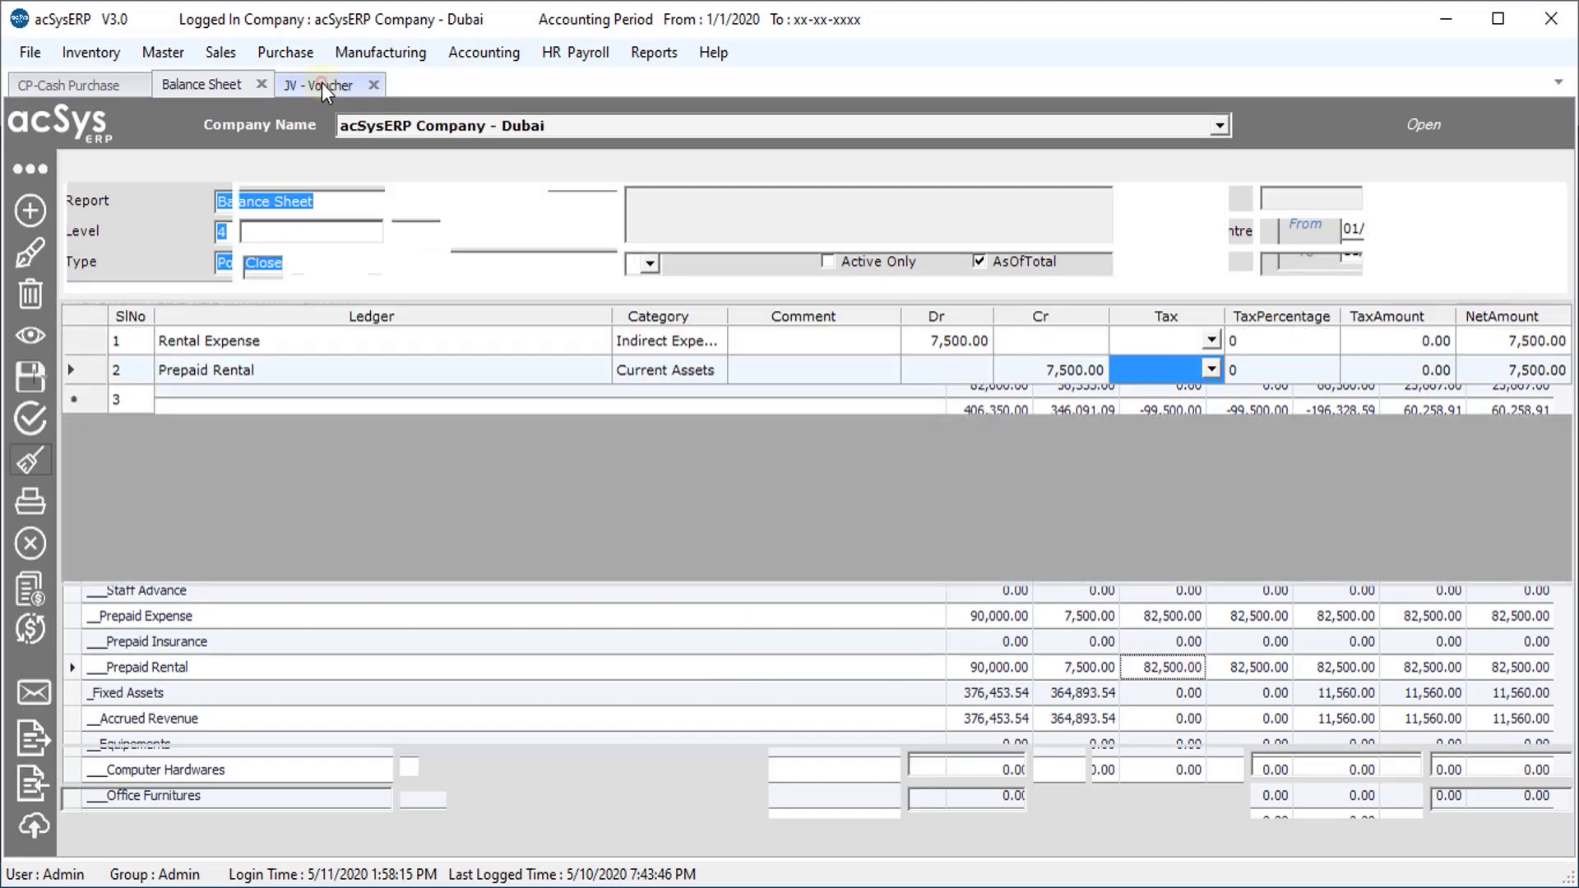
# Add a recurring payment named Rent For Warehouse 2020 with prefixes RP/ and JV/
pyautogui.click(31, 629)
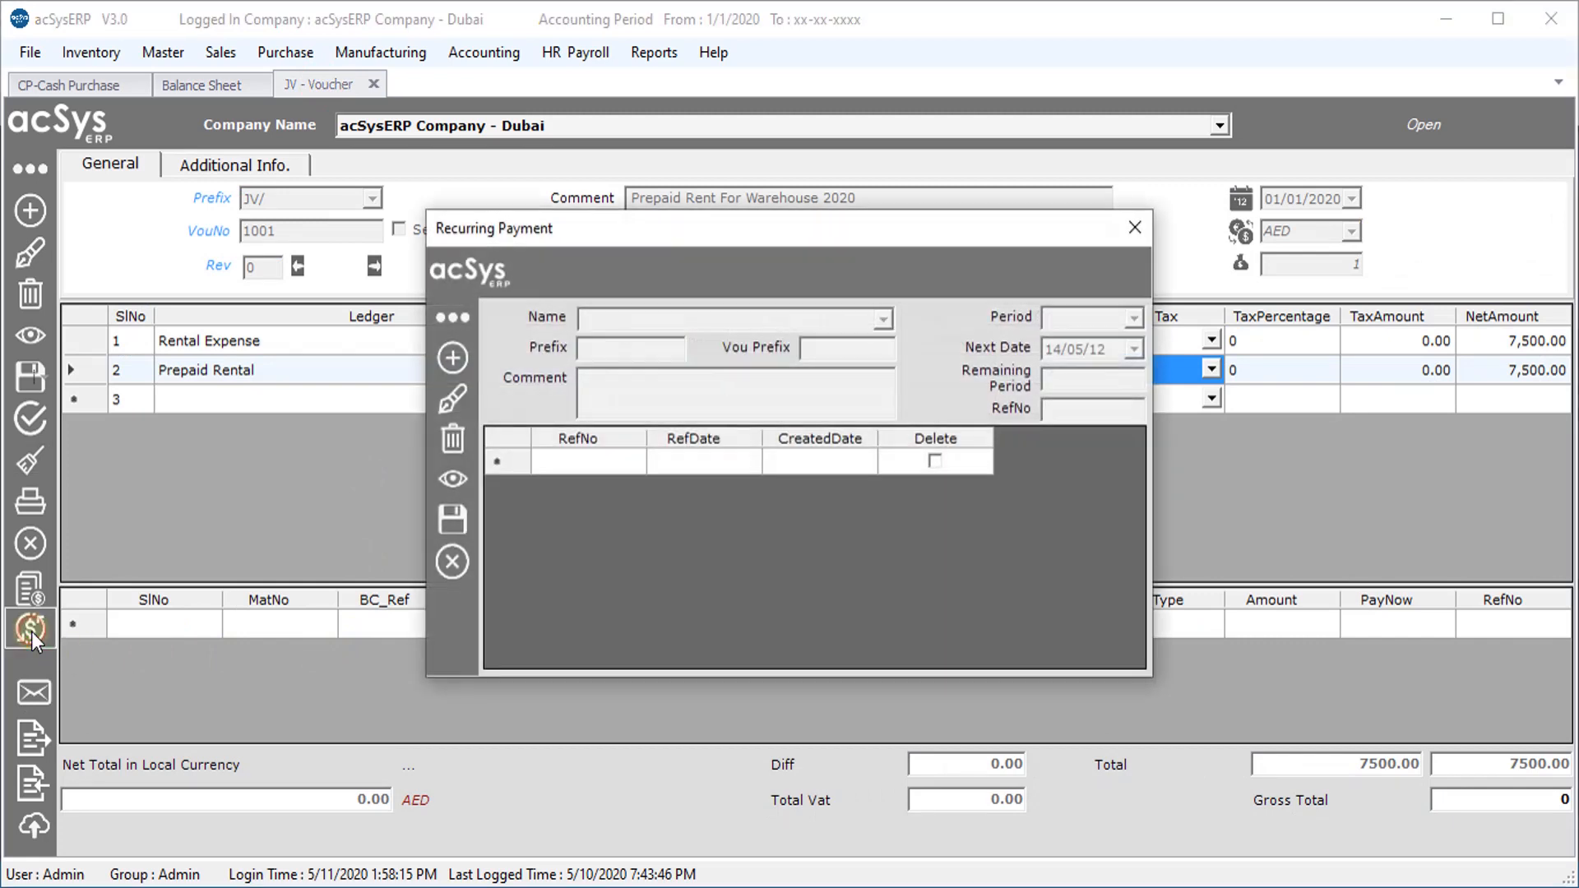
pyautogui.click(451, 356)
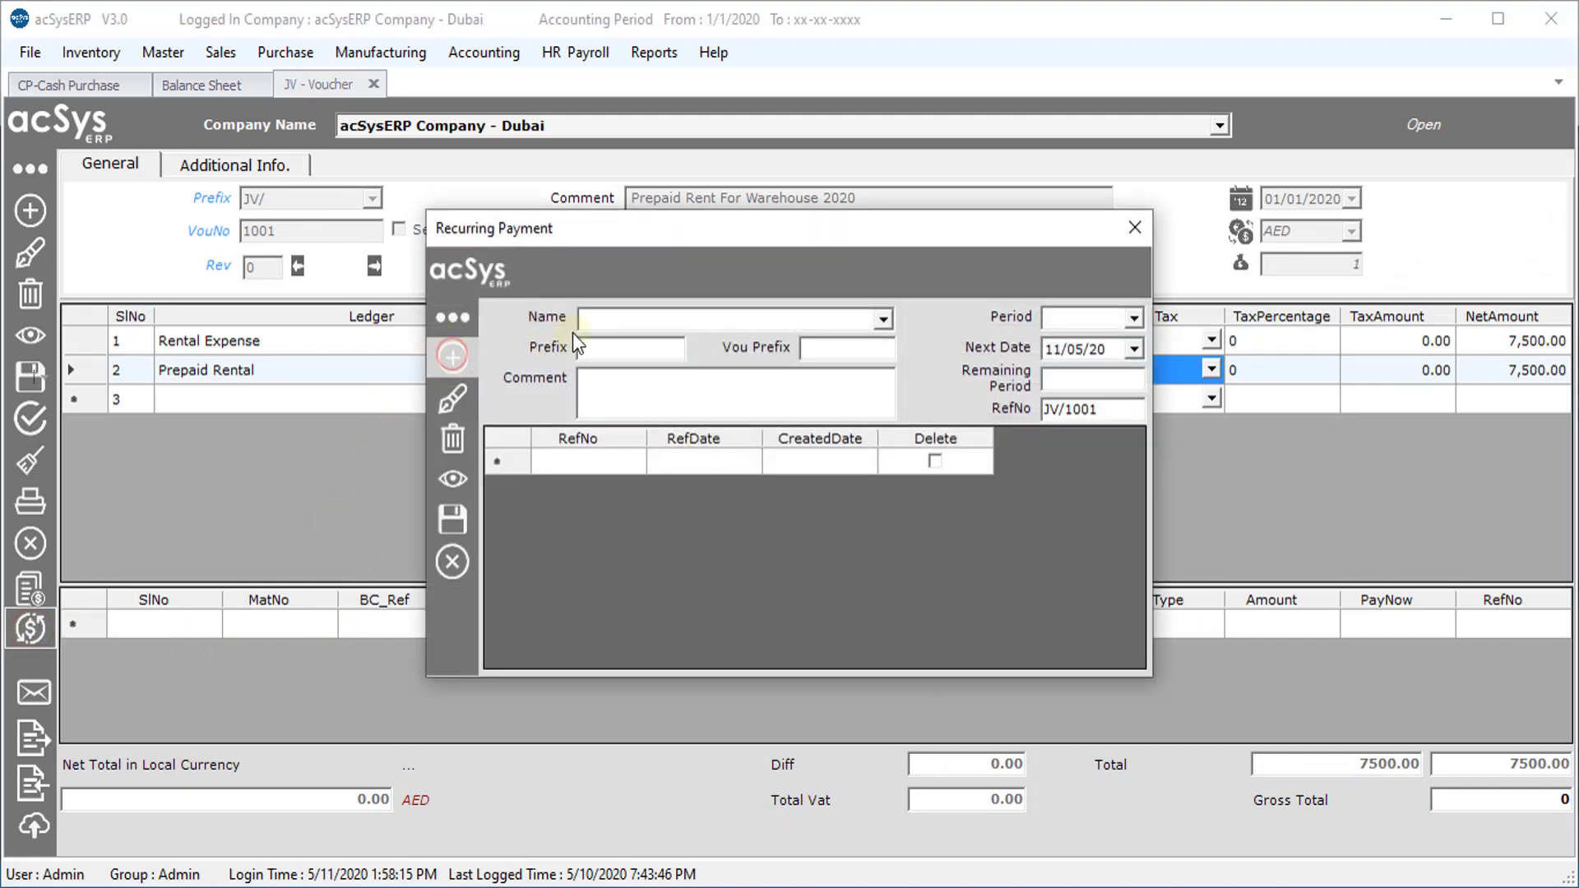
pyautogui.click(611, 321)
pyautogui.press('BackSpace')
pyautogui.write('Rent For Warehouse 2020')
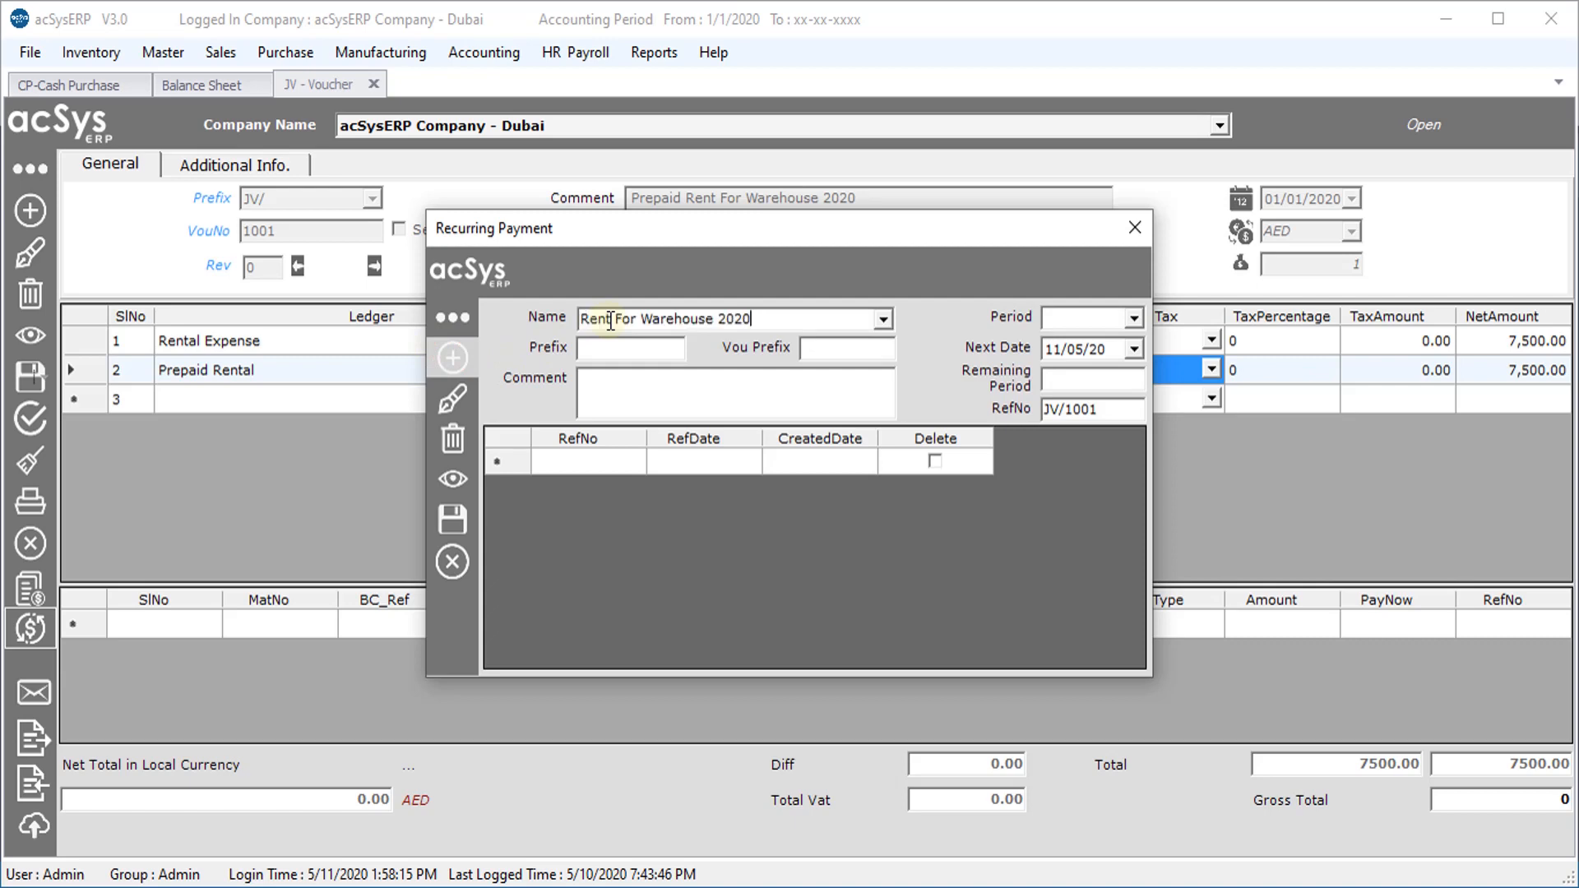
pyautogui.click(630, 342)
pyautogui.write('RP')
pyautogui.write('JV/')
# Set period Monthly, next date 01/02/20, 11 remaining periods, and save it
pyautogui.click(1135, 317)
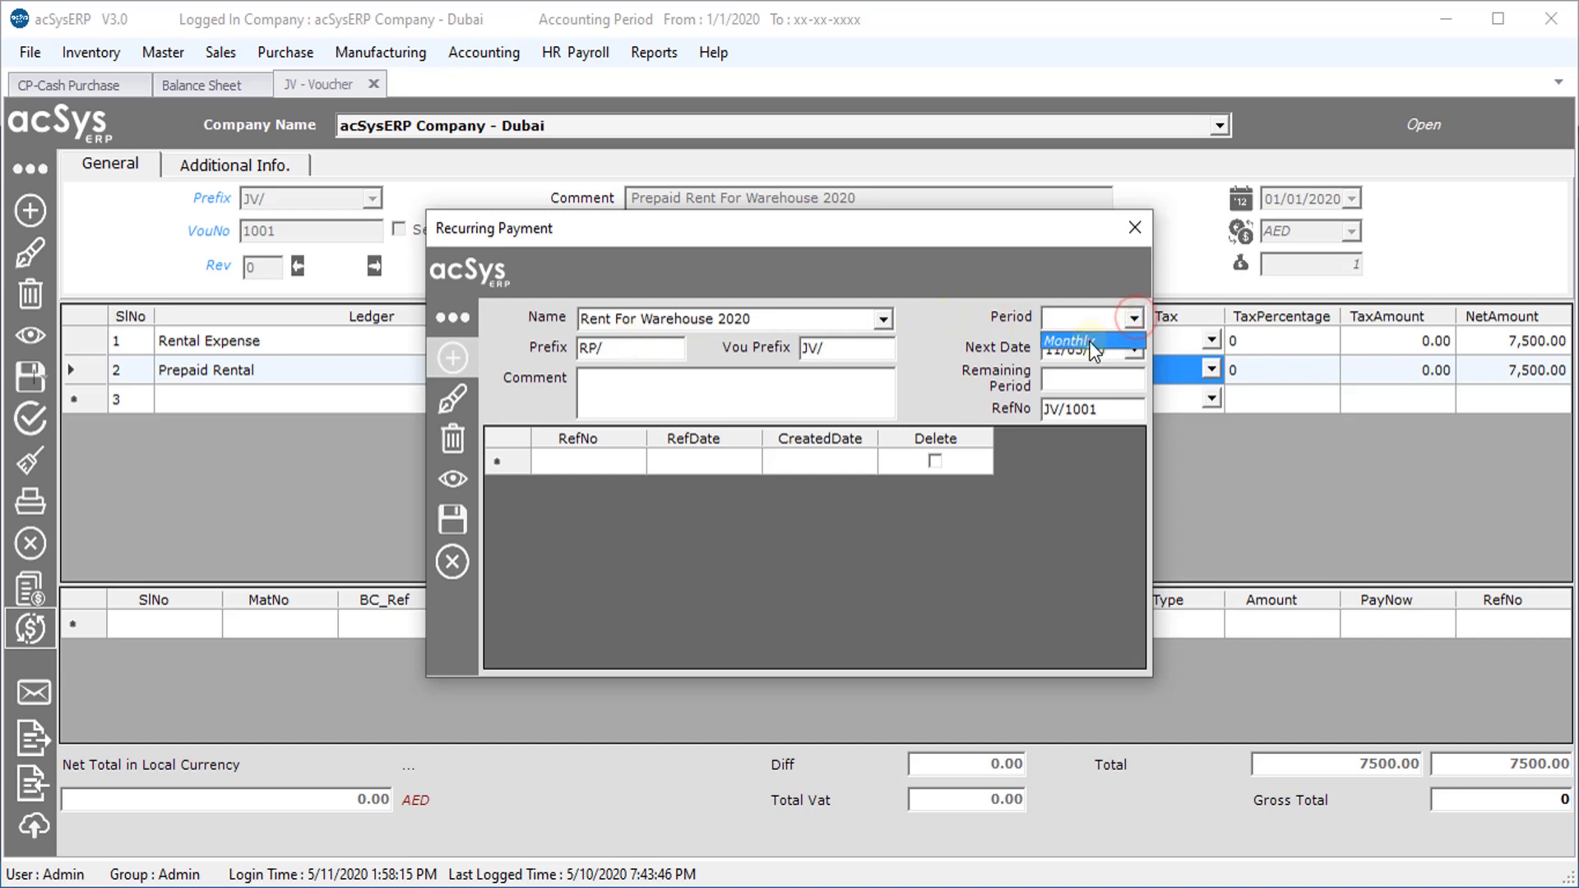
pyautogui.click(1092, 341)
pyautogui.click(1081, 352)
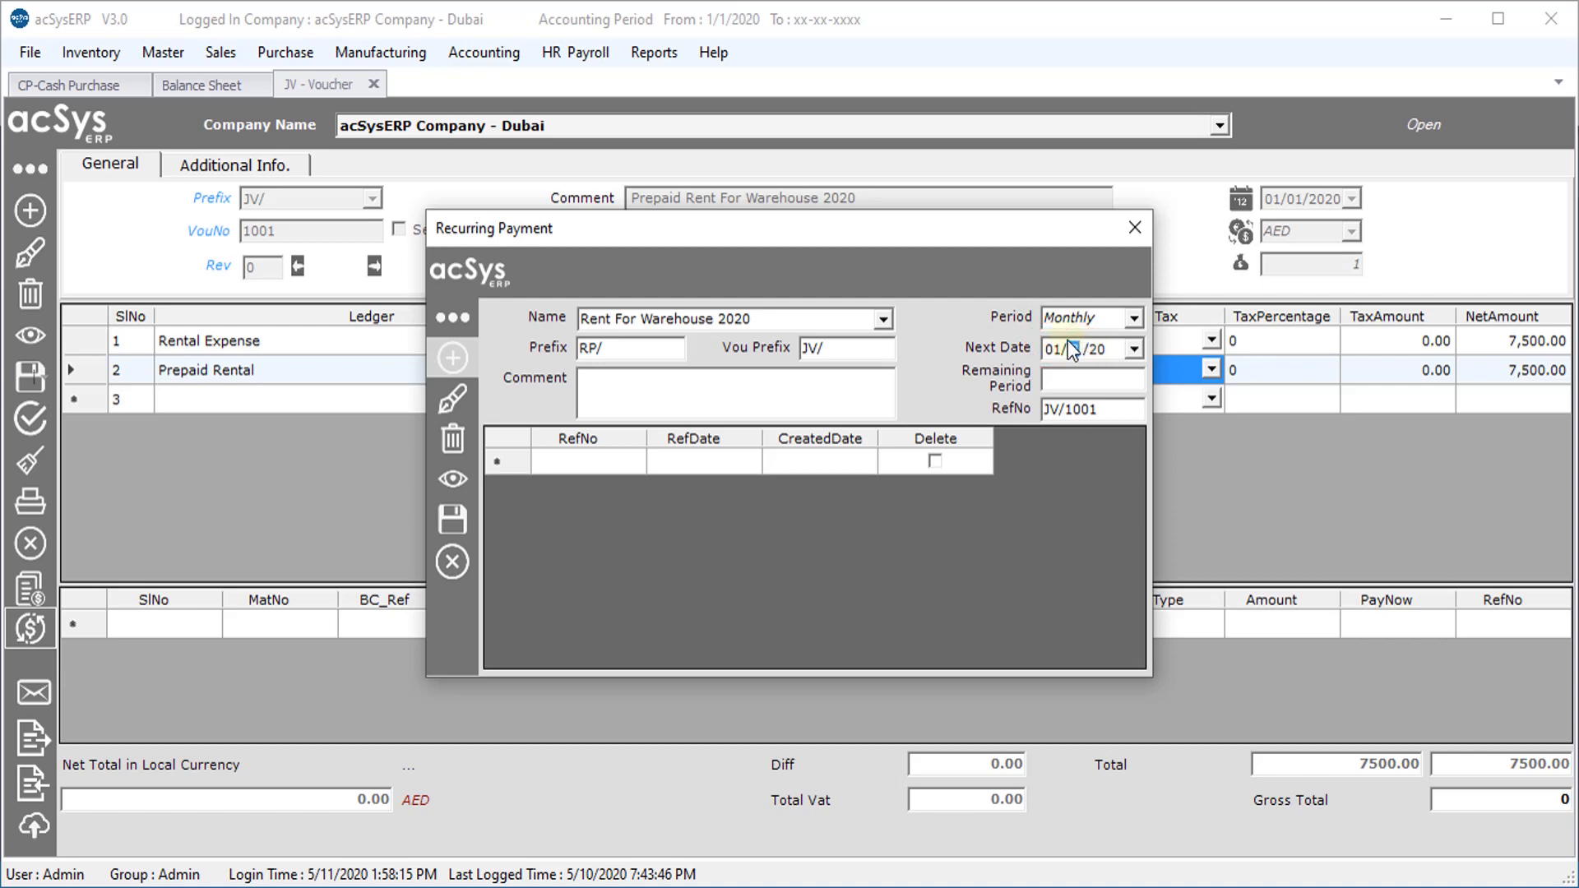
pyautogui.write('2')
pyautogui.click(1087, 384)
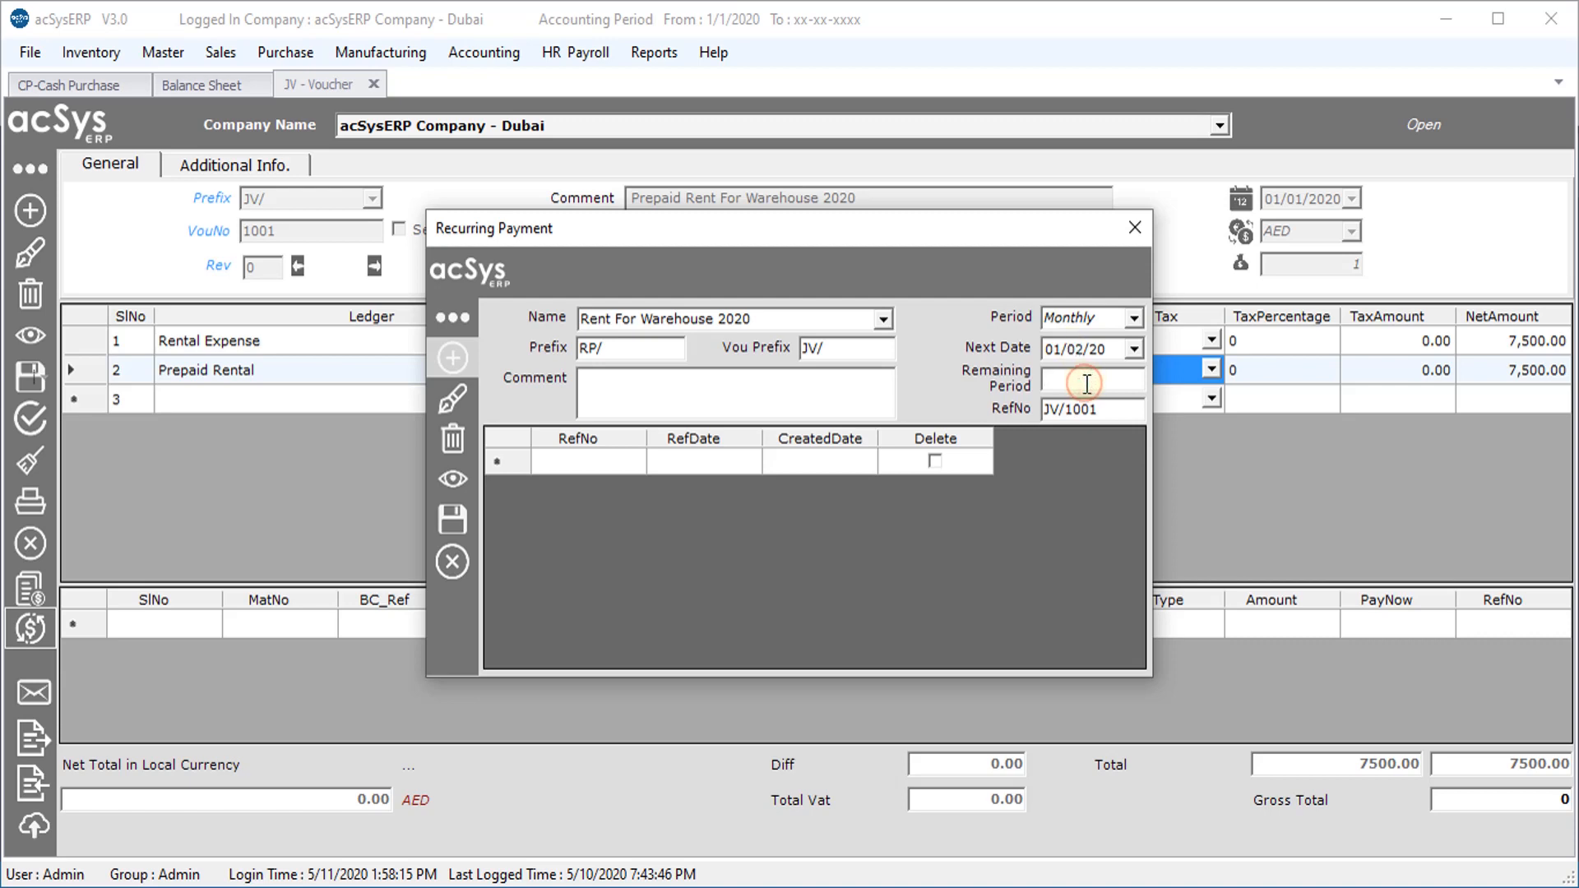
pyautogui.write('11')
pyautogui.click(452, 519)
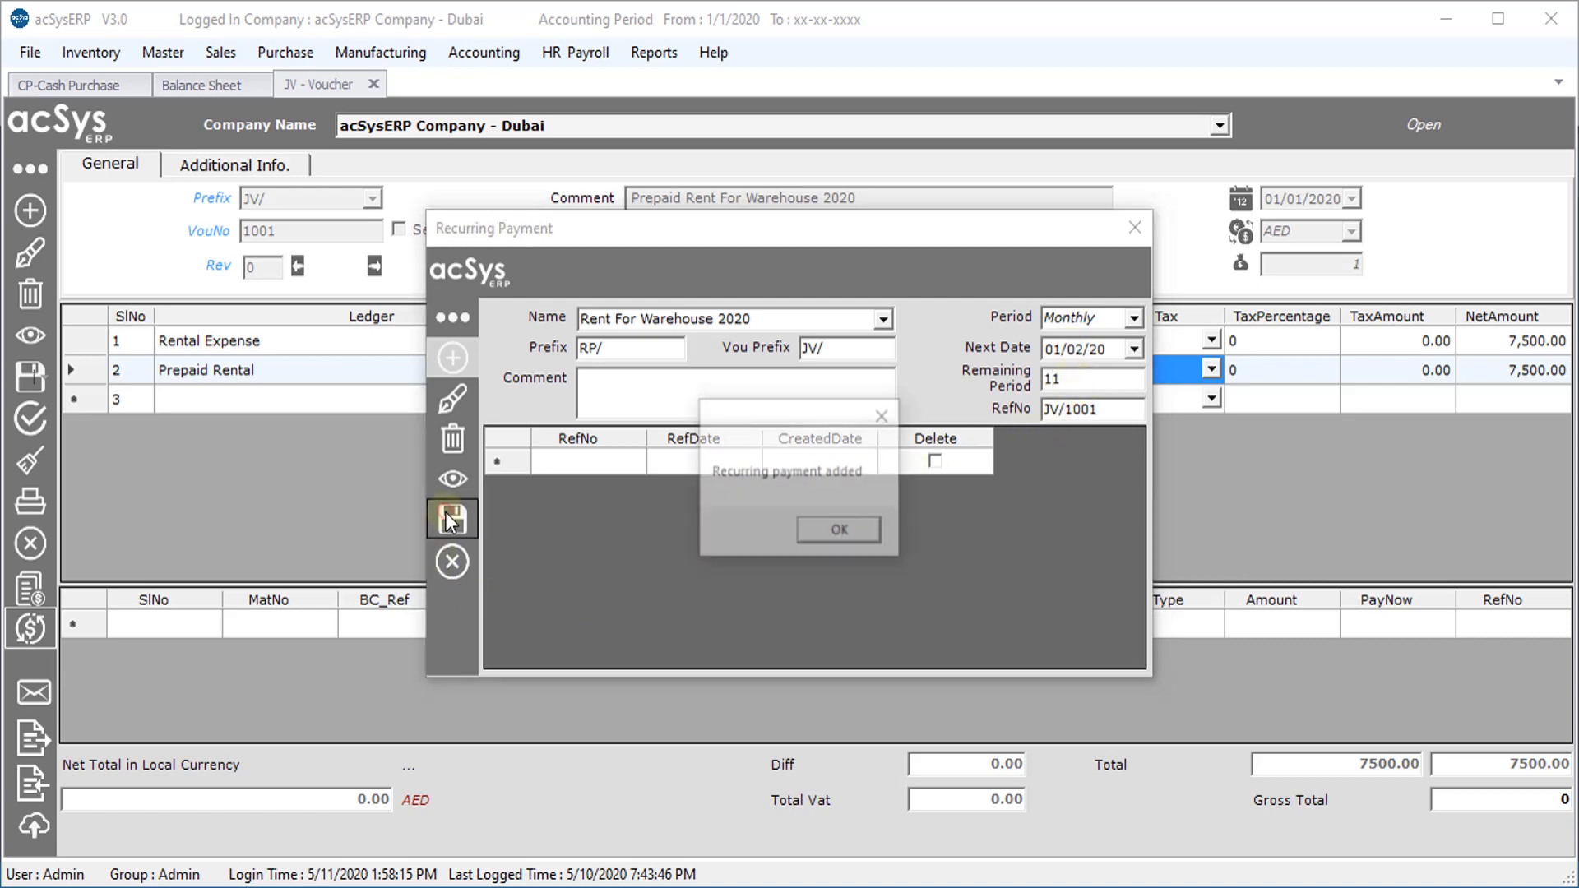
pyautogui.click(842, 532)
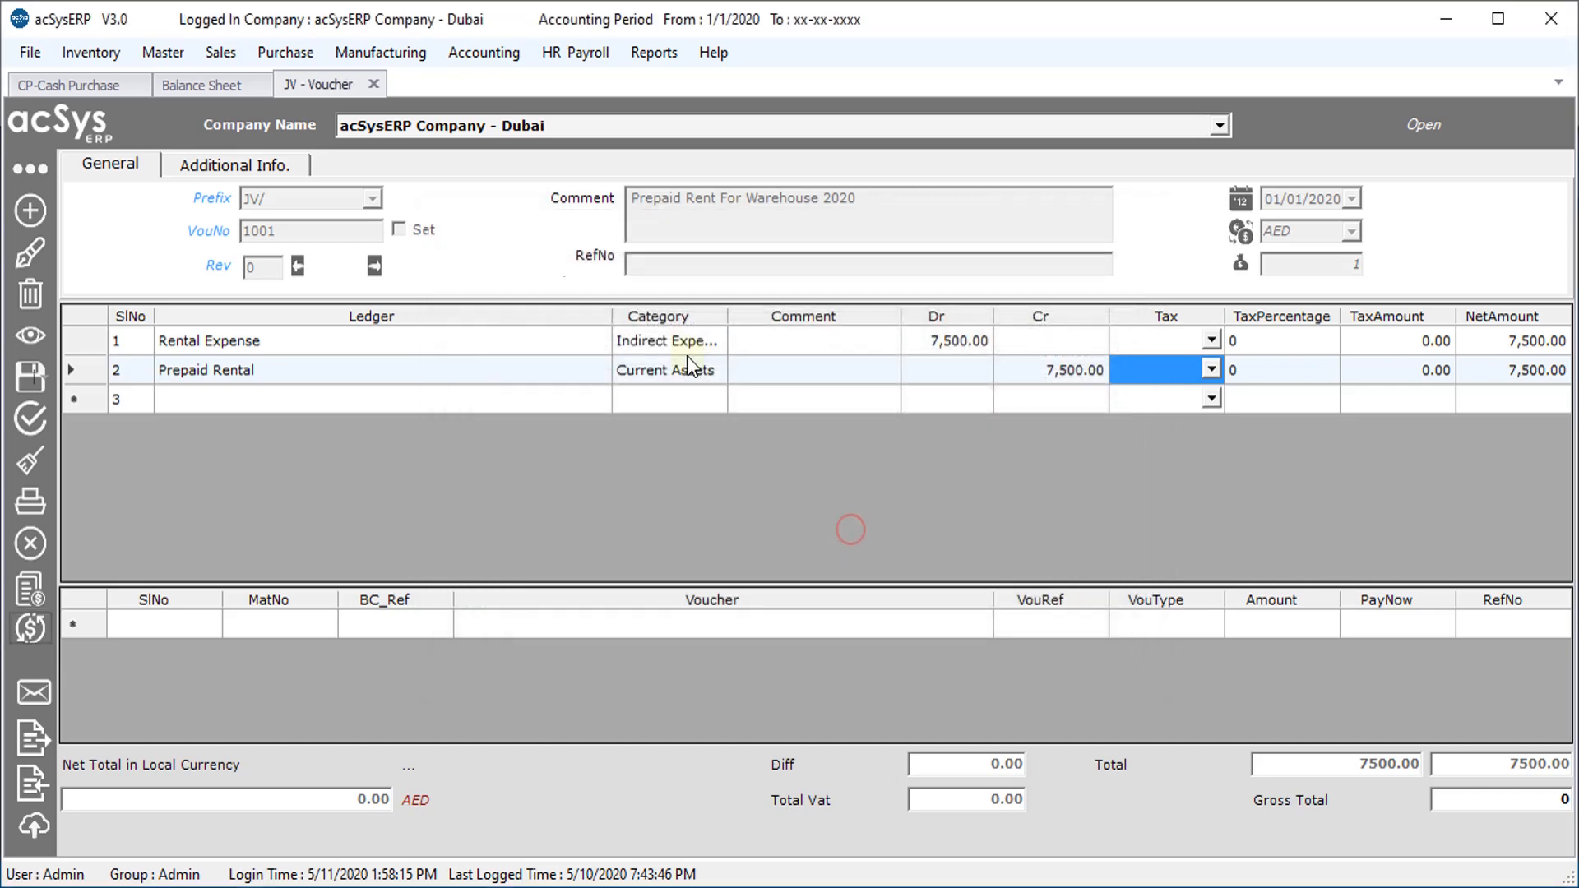
# Open the refreshed Recurring Payment List View and inspect RP/1001's vouchers
pyautogui.click(469, 50)
pyautogui.click(586, 605)
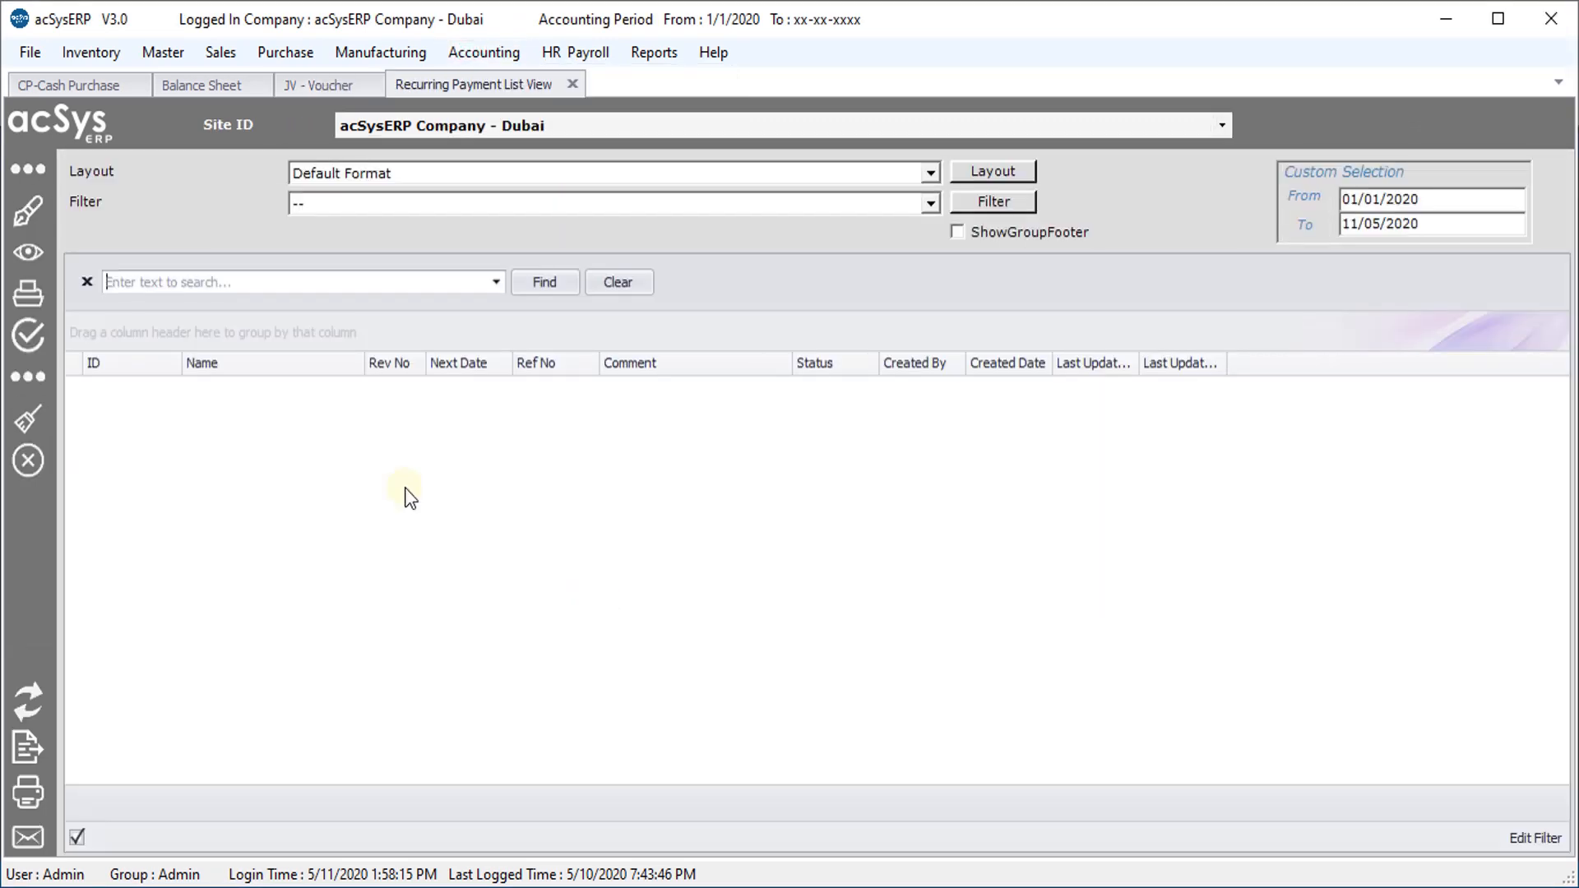
pyautogui.click(22, 702)
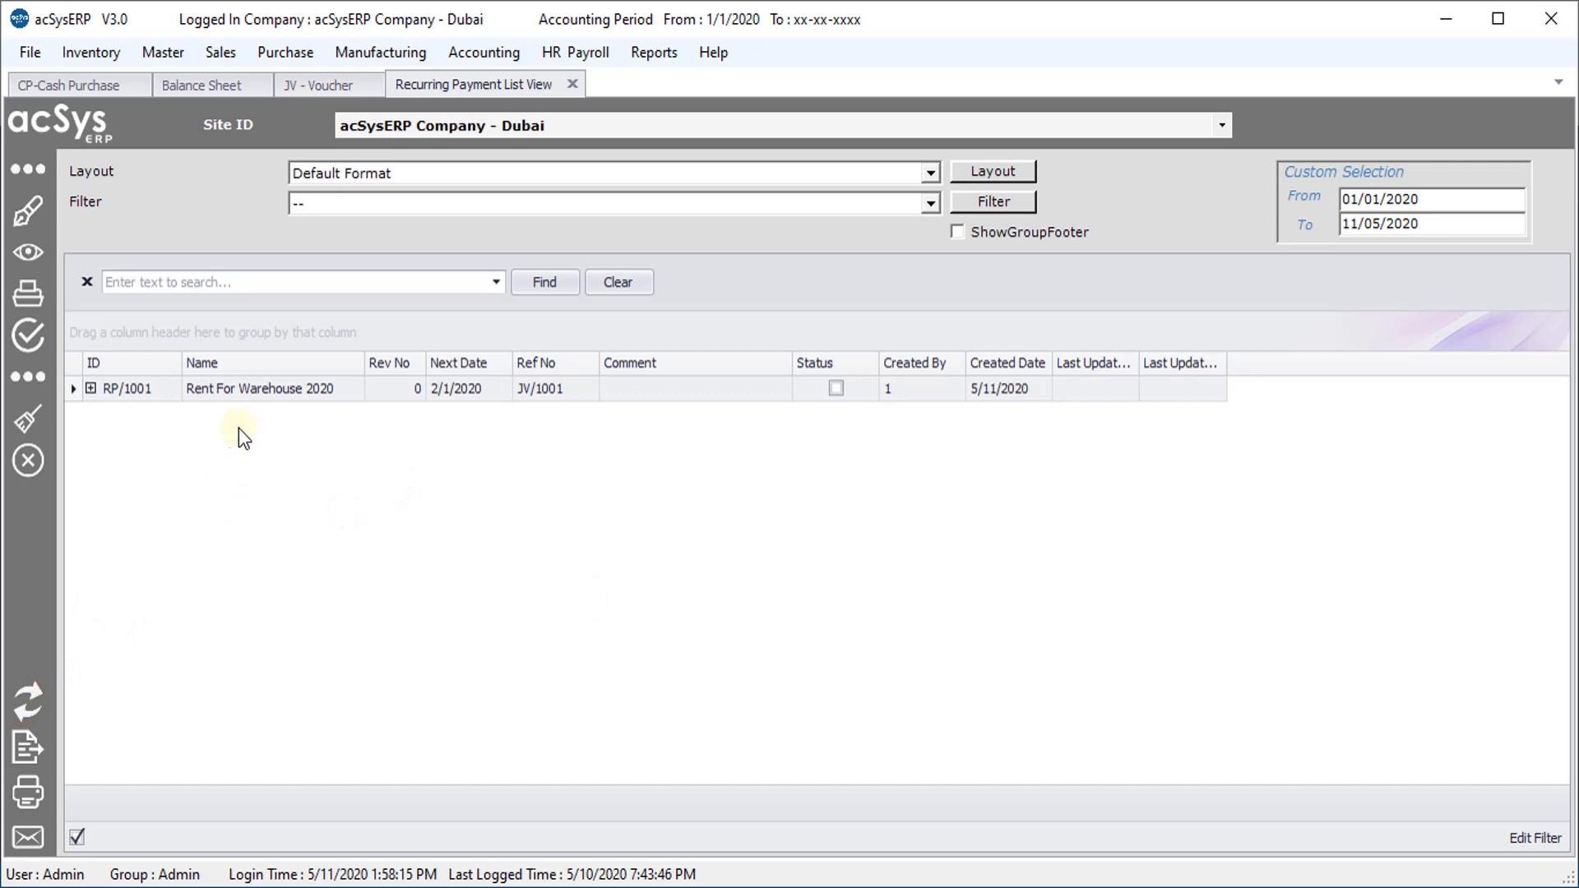
pyautogui.click(91, 389)
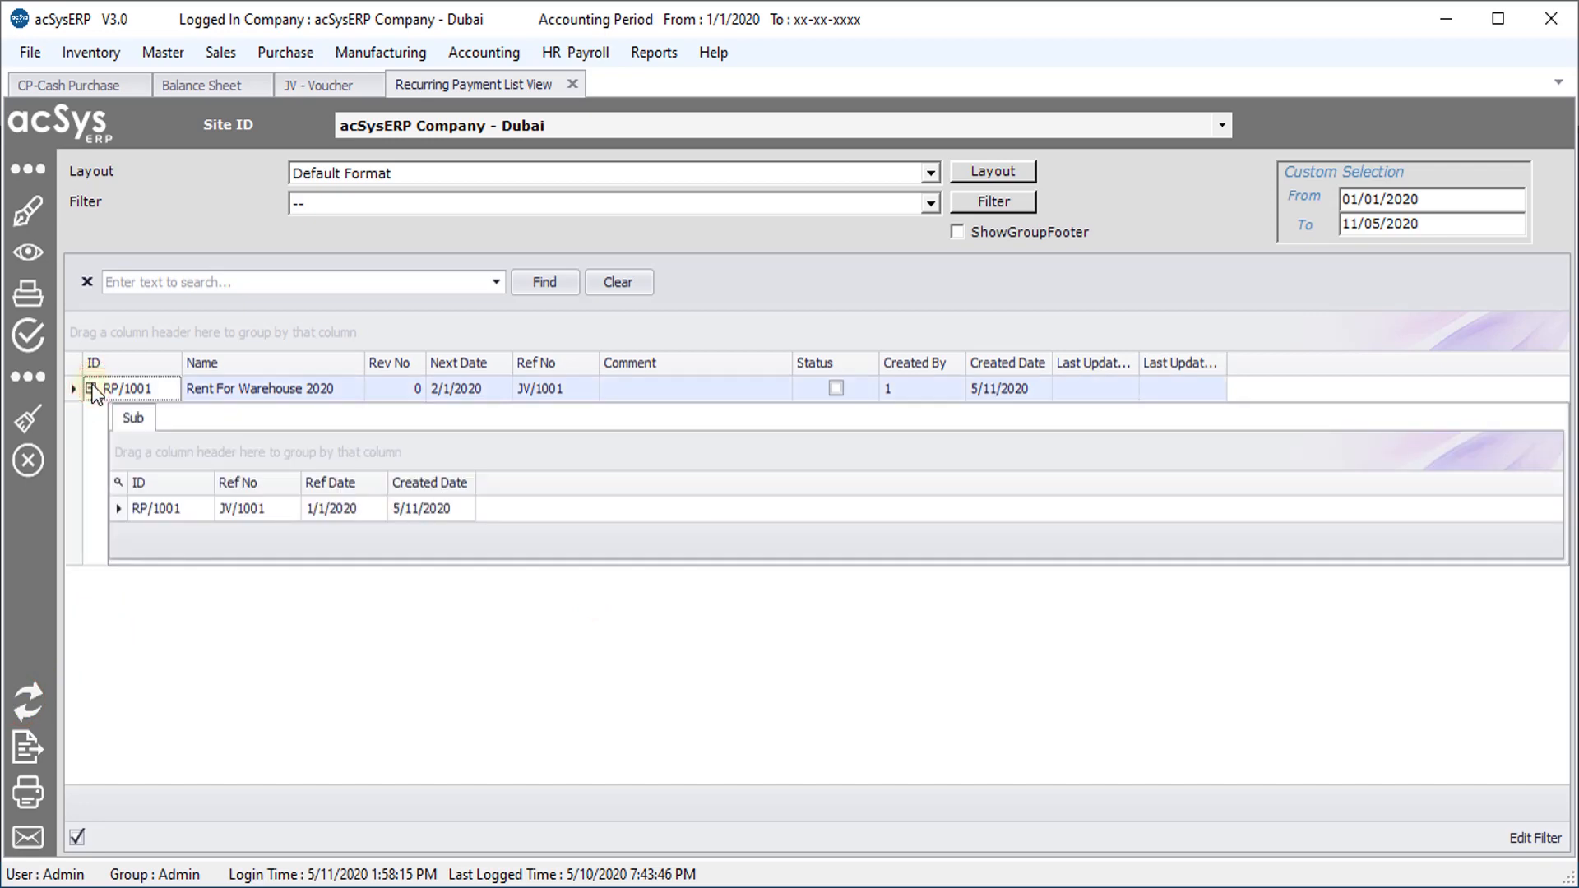
pyautogui.click(91, 389)
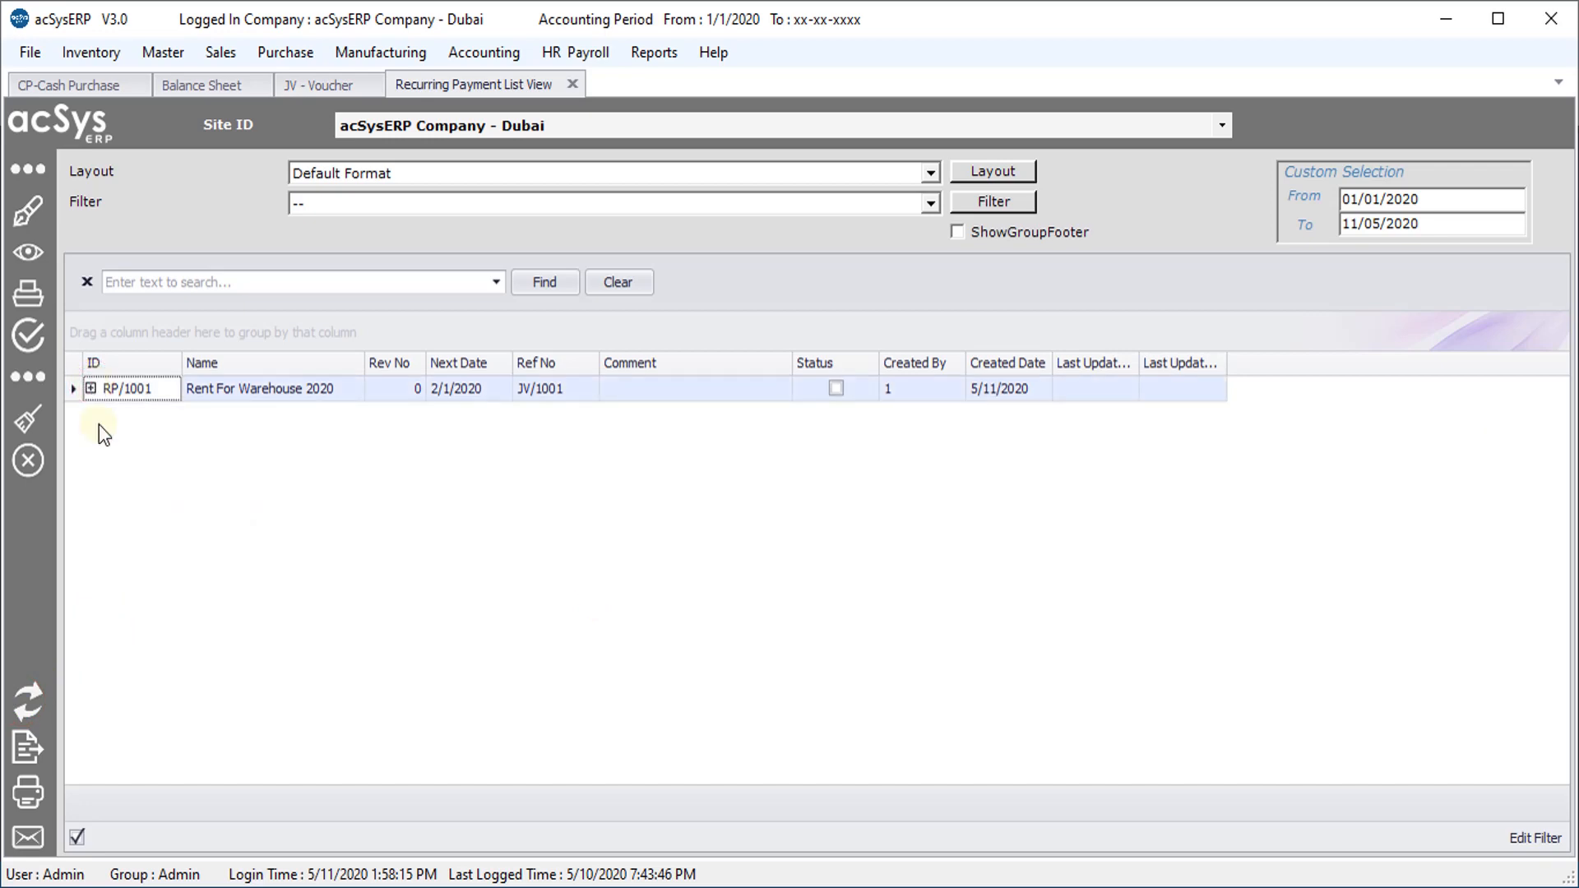
# Run RP/1001, then verify vouchers JV/1002–JV/1005 and next date 6/1/2020
pyautogui.rightClick(310, 398)
pyautogui.click(366, 500)
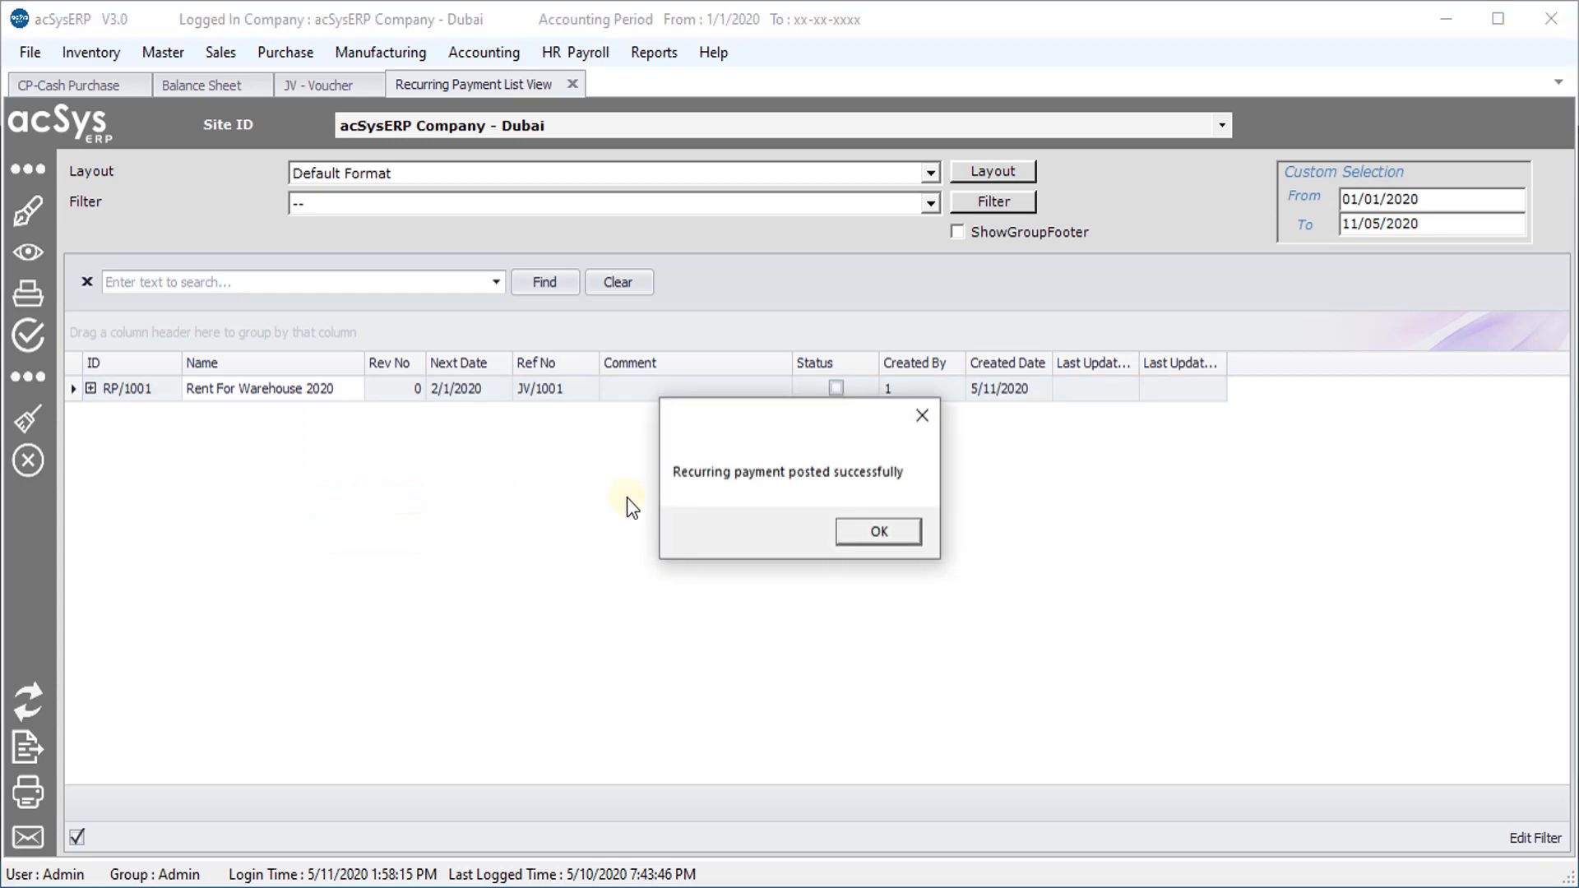
pyautogui.click(886, 530)
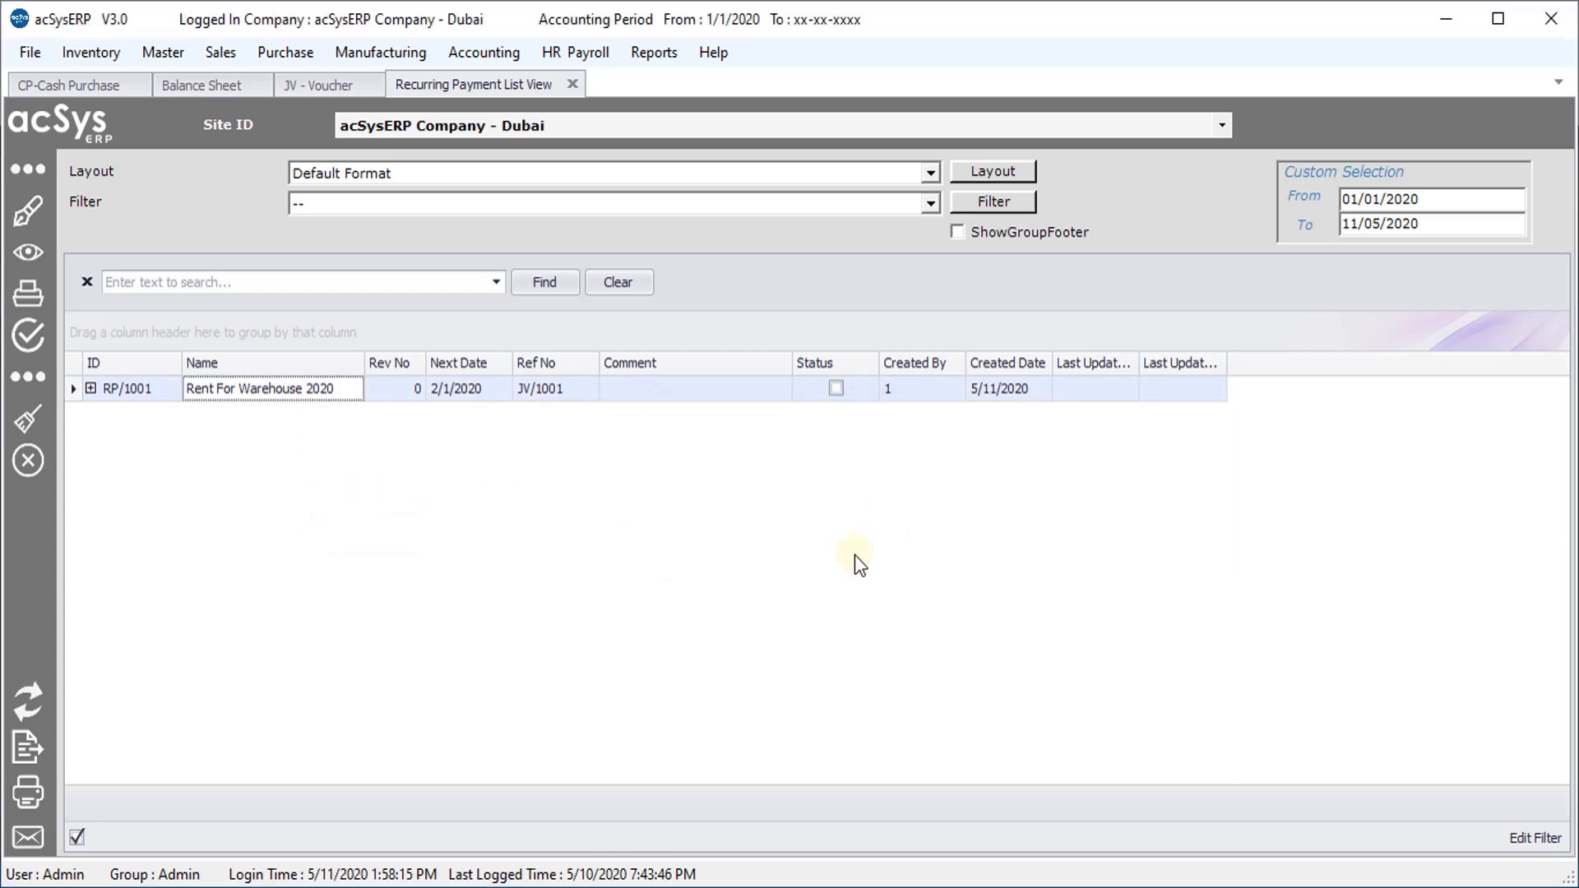
pyautogui.click(28, 702)
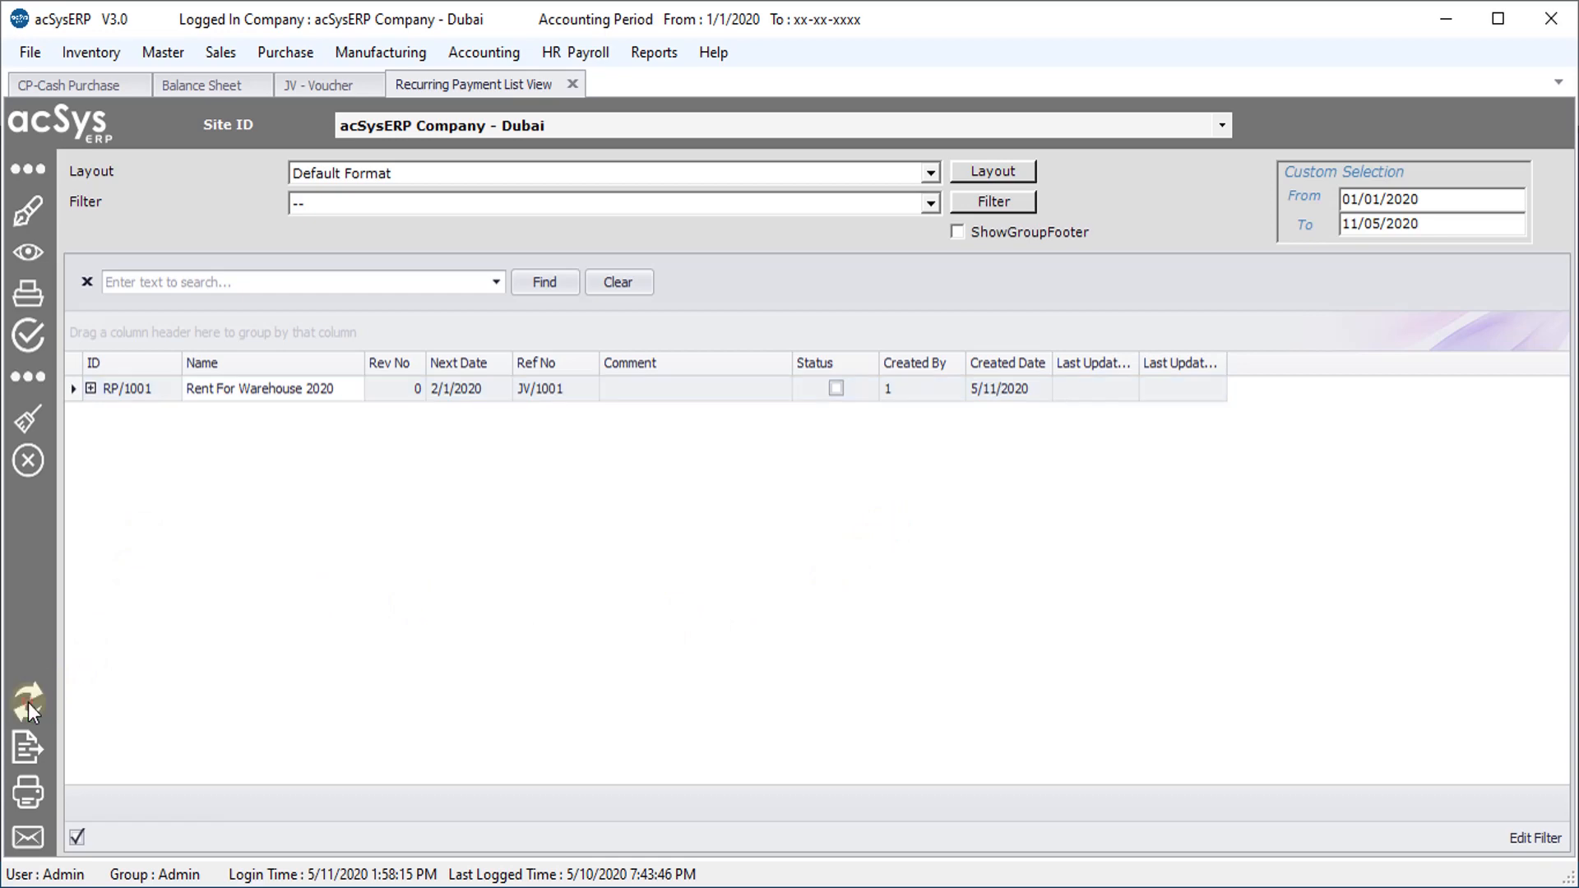
pyautogui.click(92, 388)
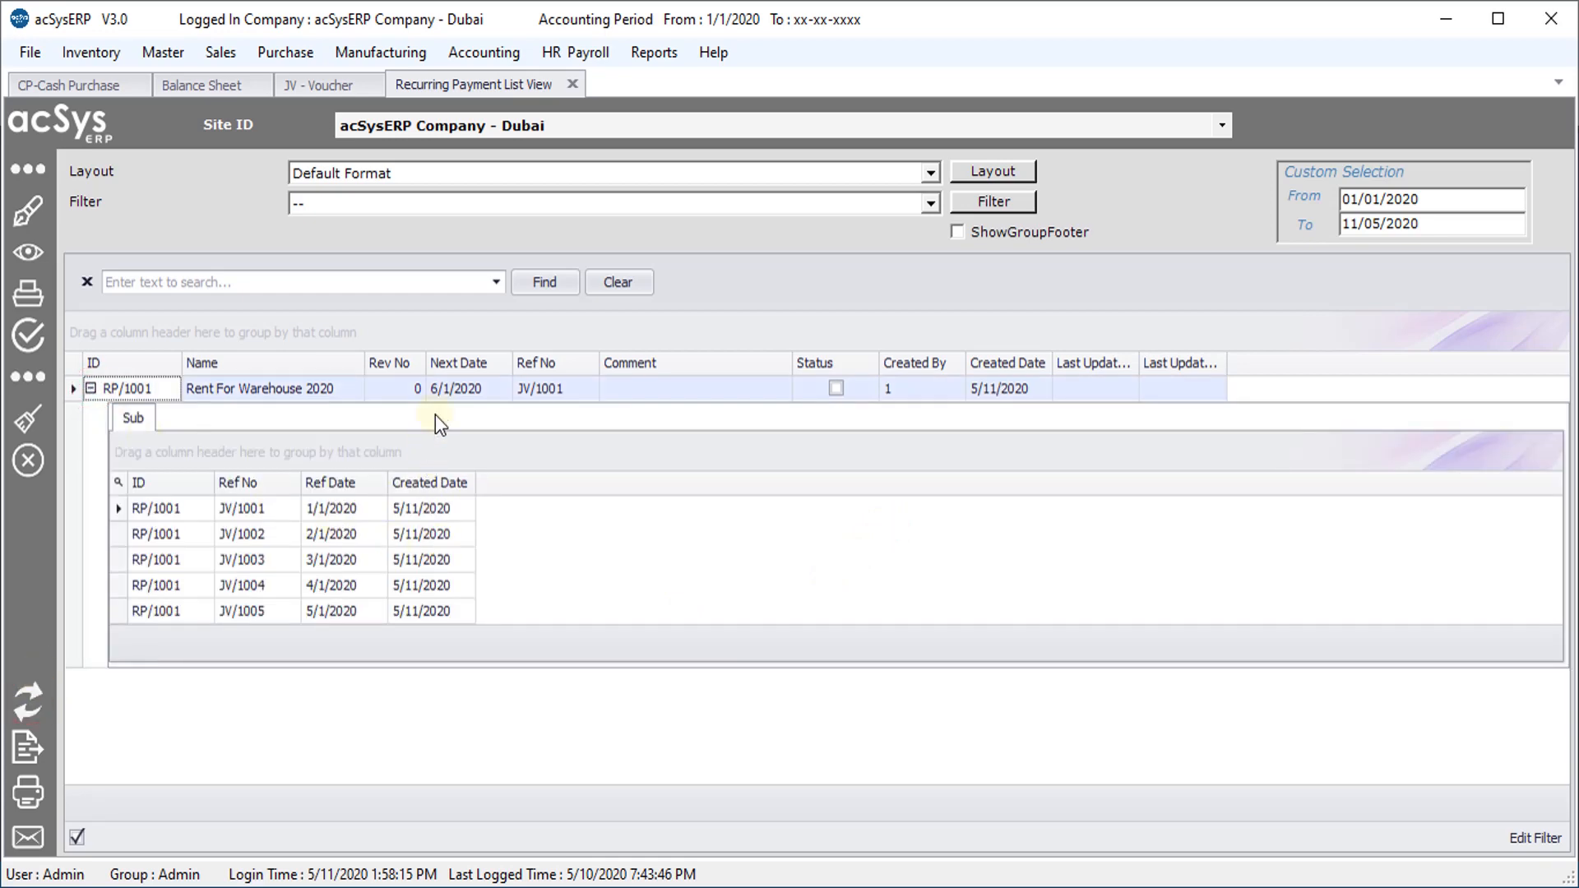
pyautogui.click(438, 390)
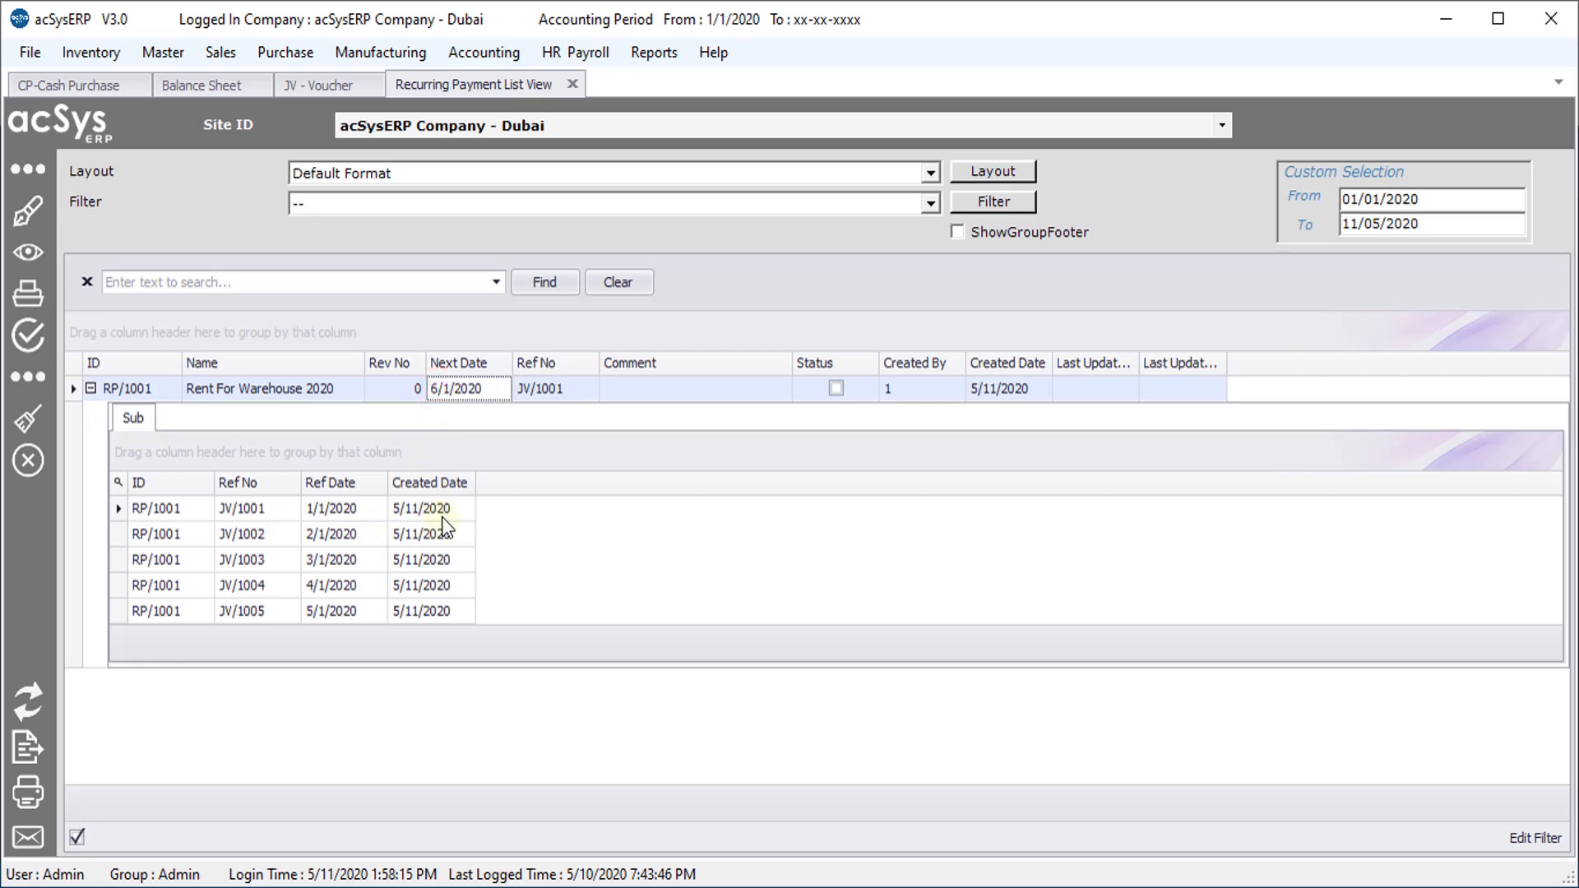
# Refresh the Balance Sheet and inspect Prepaid Rental's credit total and monthly balances
pyautogui.click(189, 83)
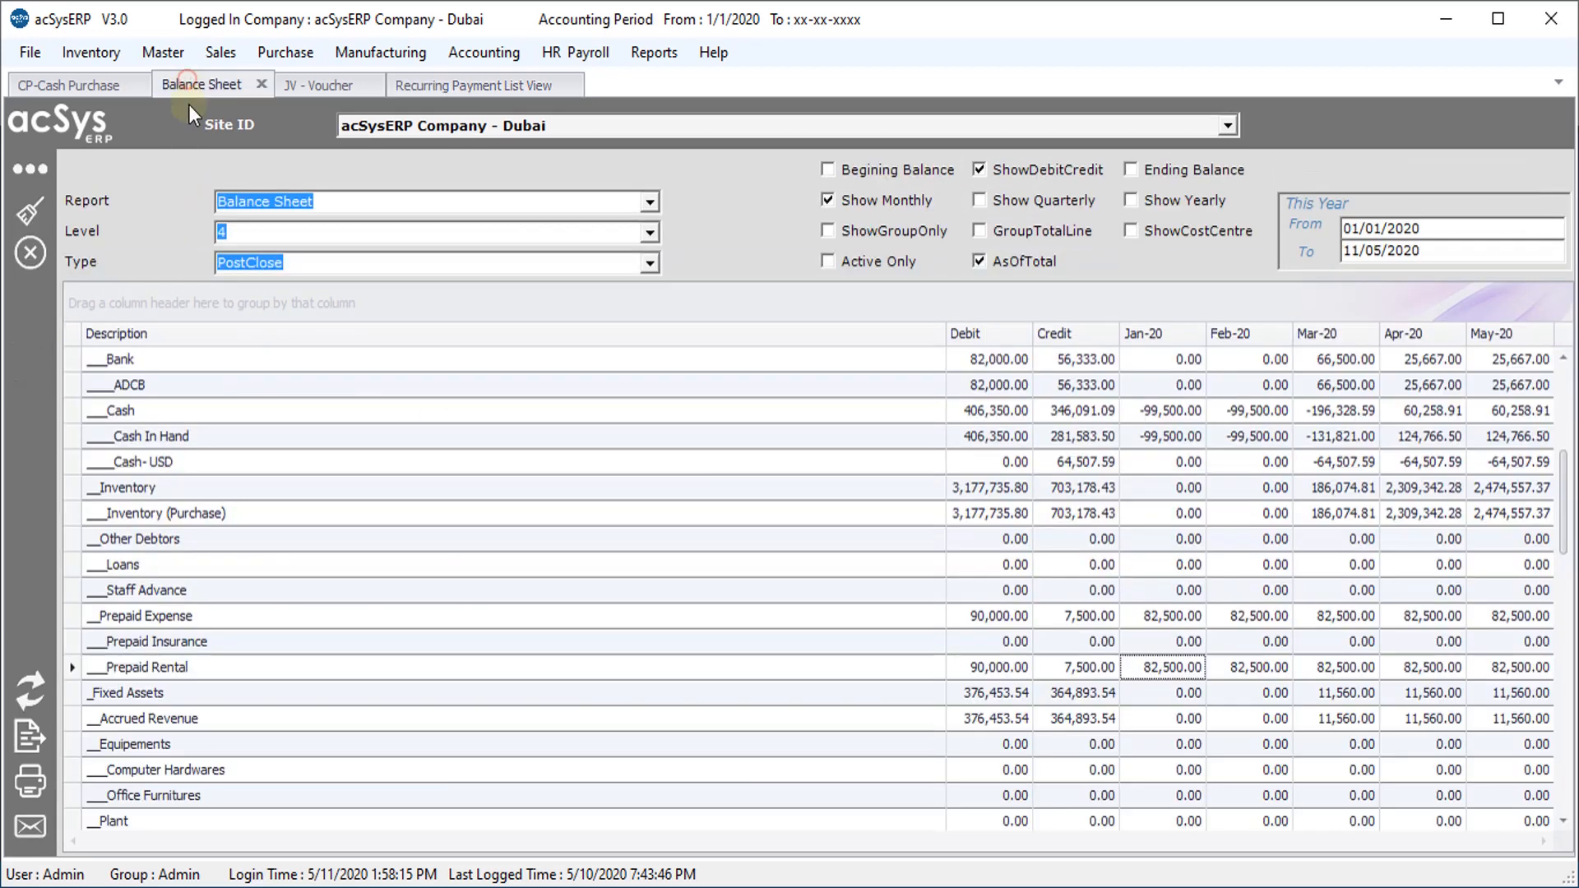
pyautogui.click(31, 686)
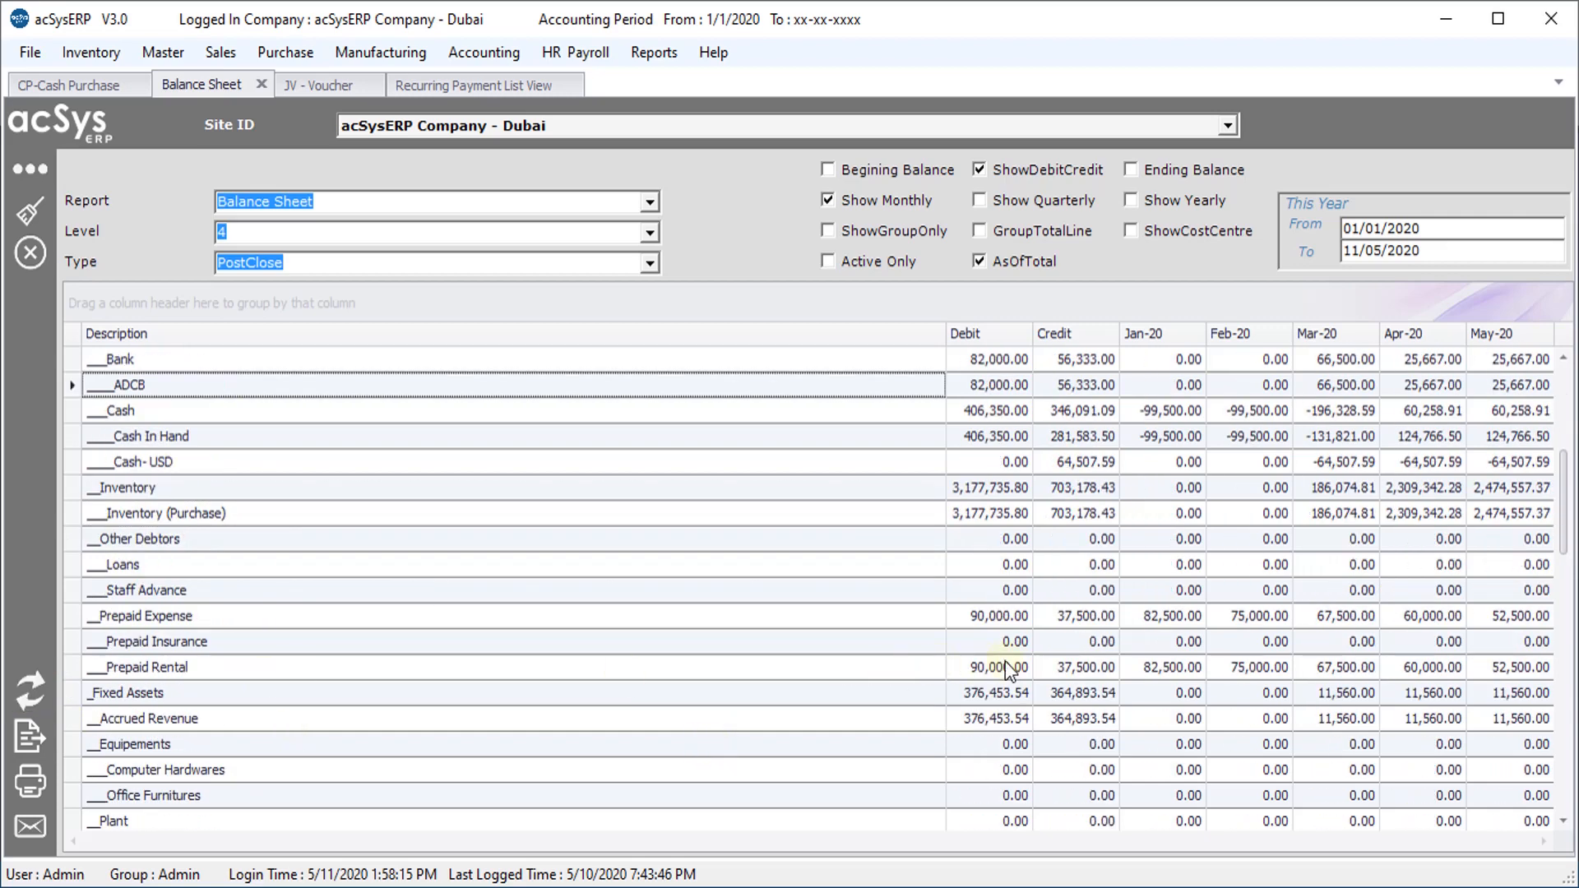
pyautogui.click(1100, 661)
pyautogui.click(1163, 661)
pyautogui.click(1237, 668)
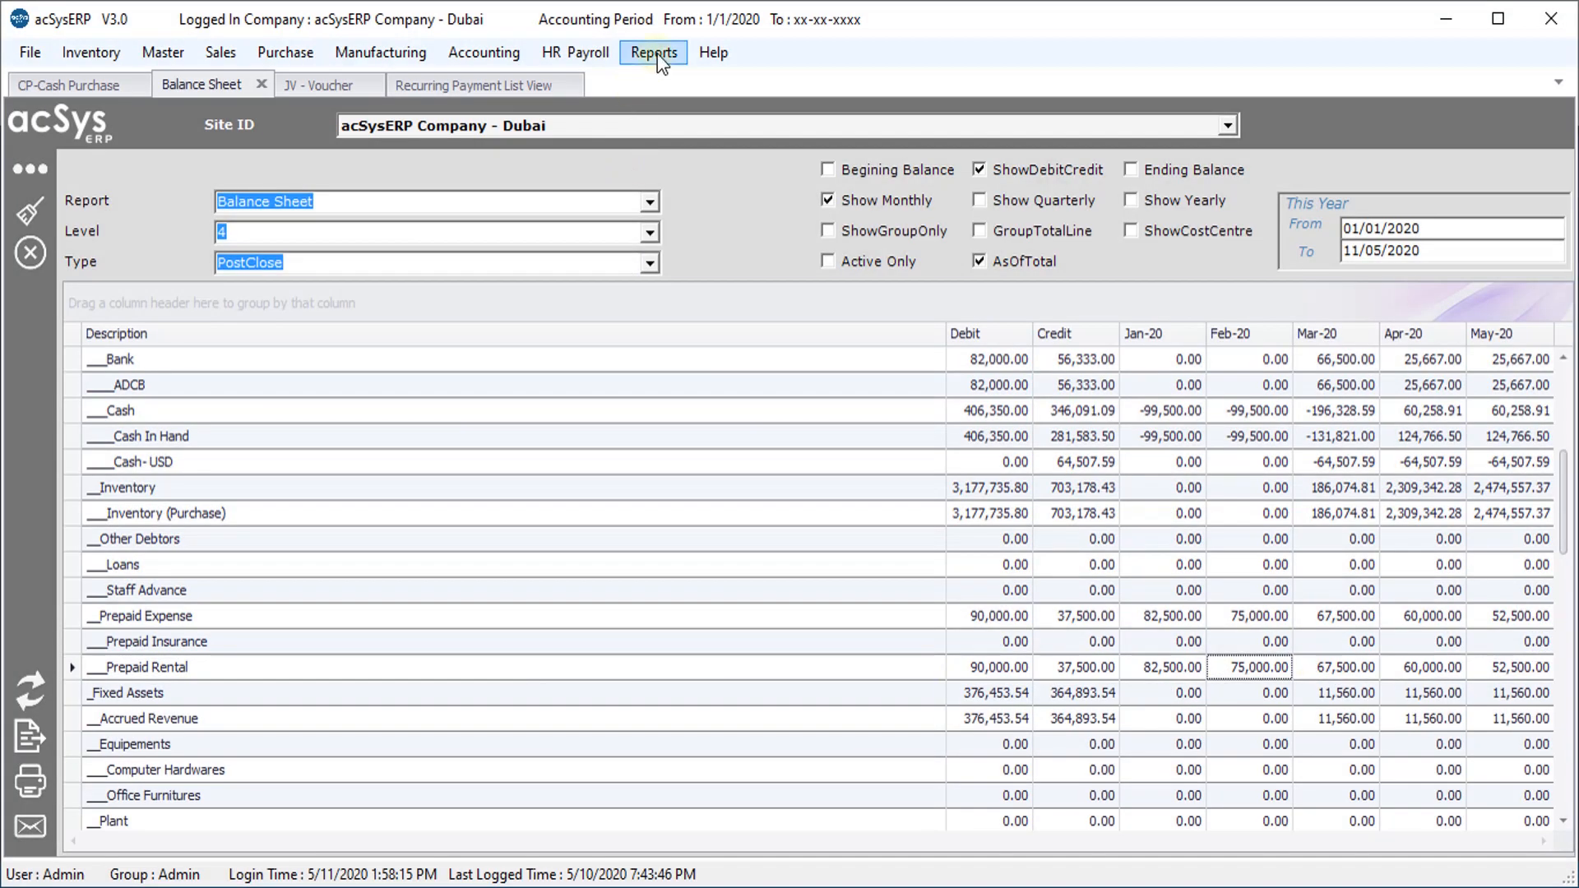
# Load the Profit & Loss report and check Rental Expense shows 7,500.00 per month
pyautogui.click(658, 58)
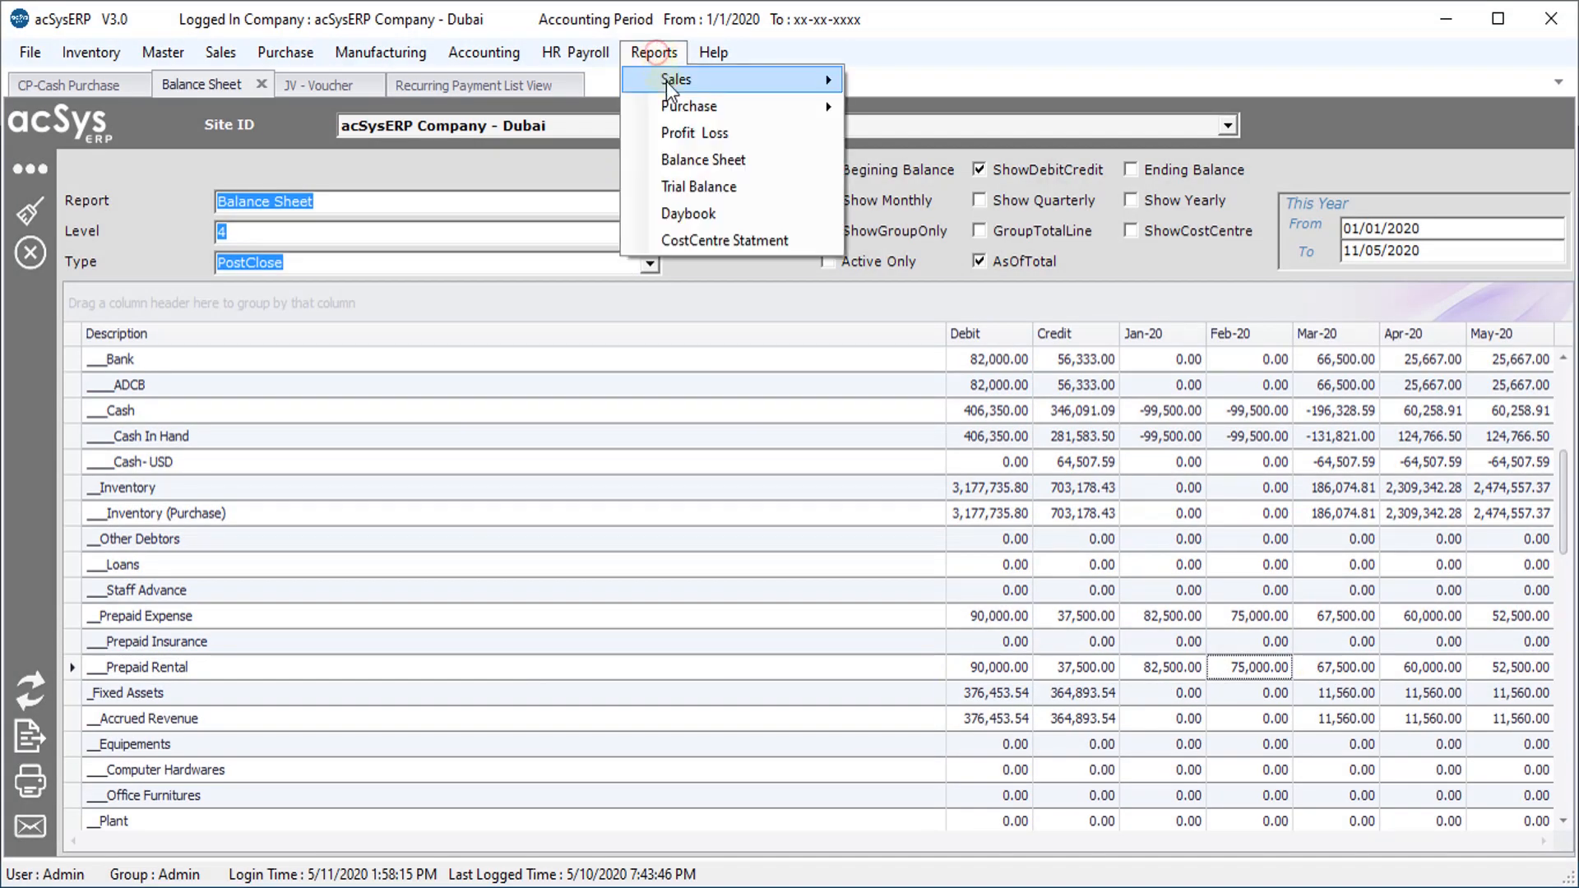
pyautogui.click(709, 134)
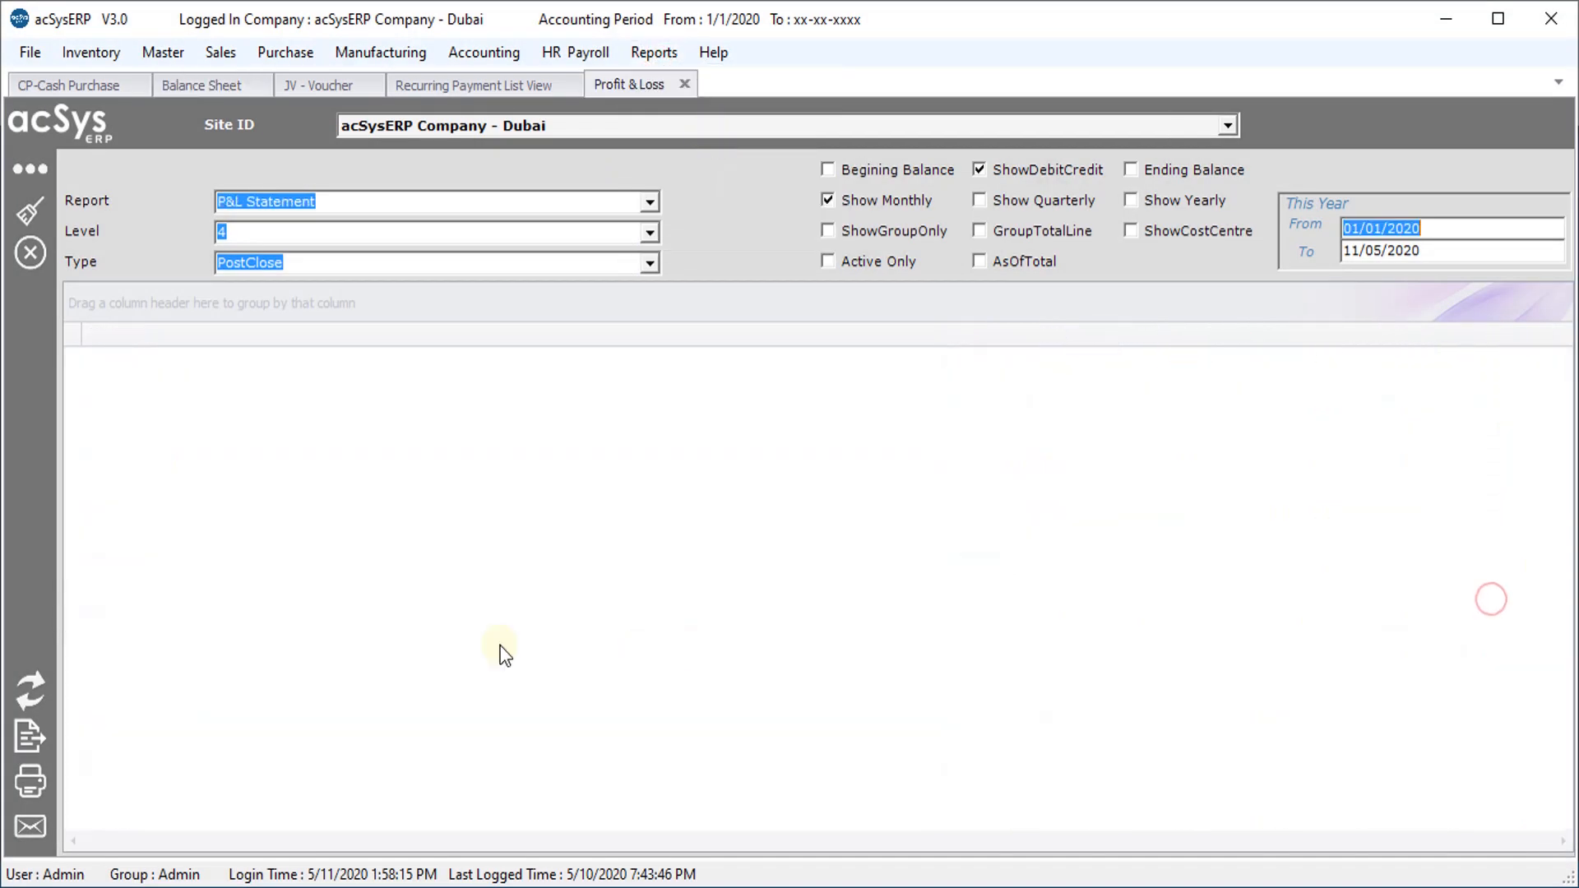
pyautogui.click(50, 689)
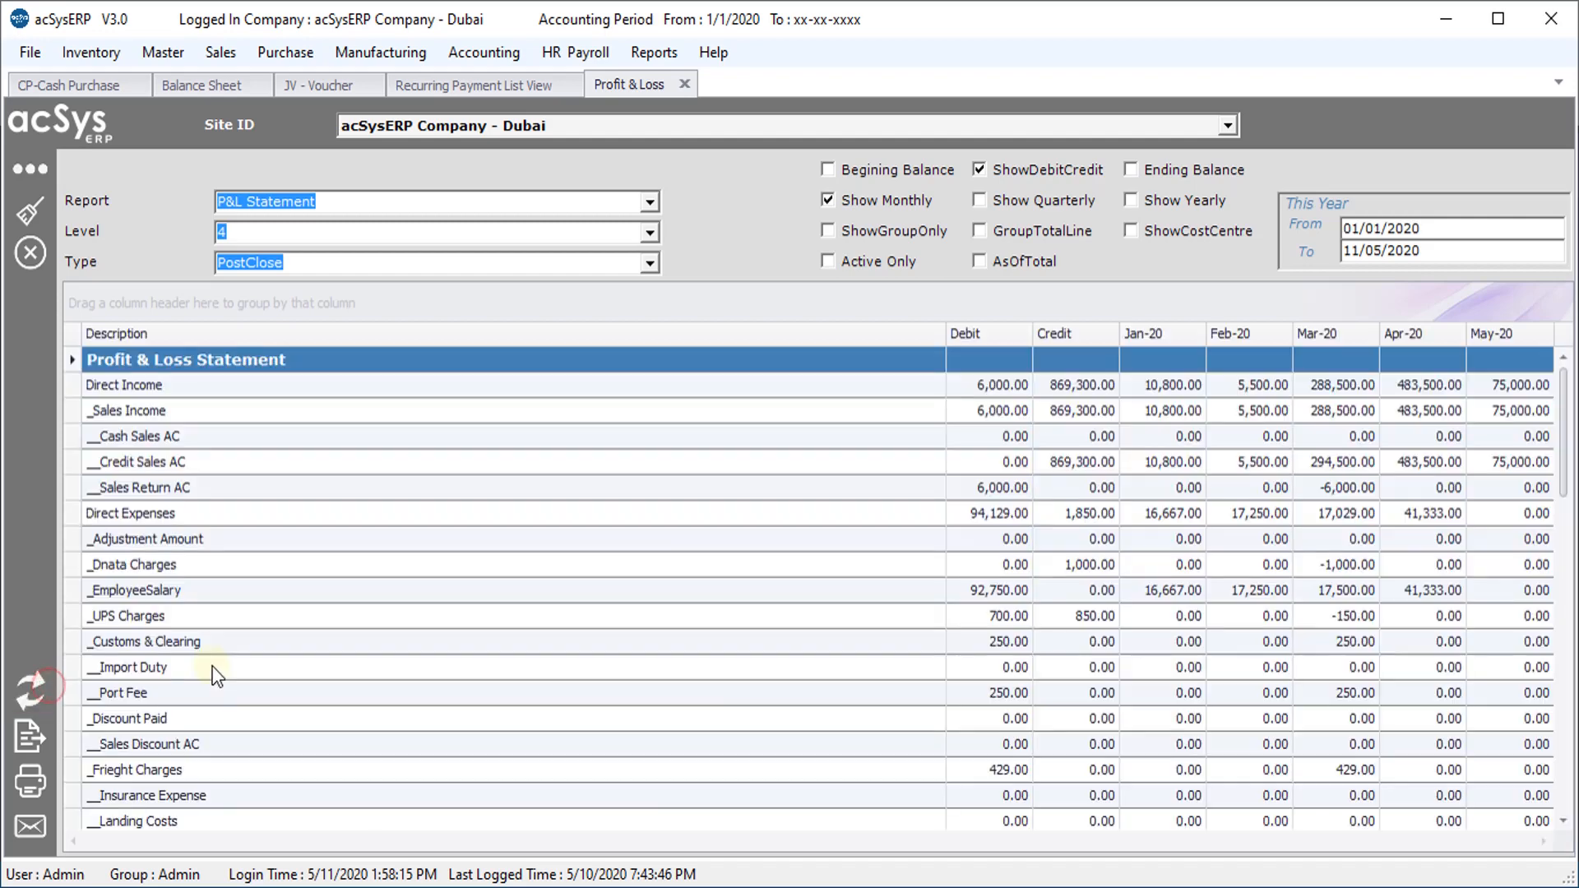
pyautogui.click(195, 667)
pyautogui.click(1246, 670)
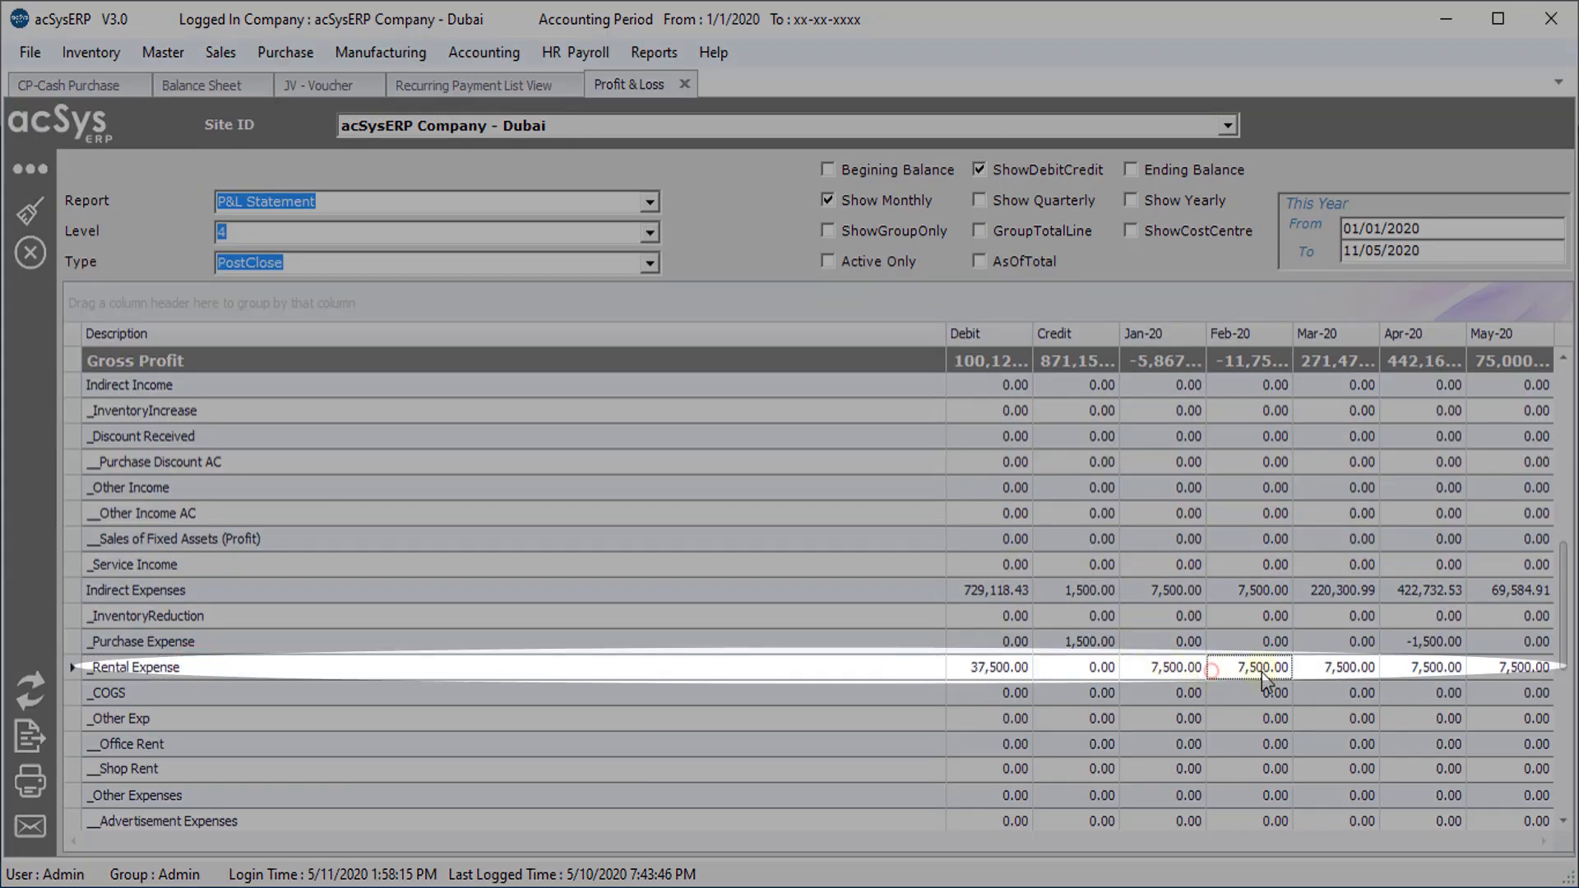